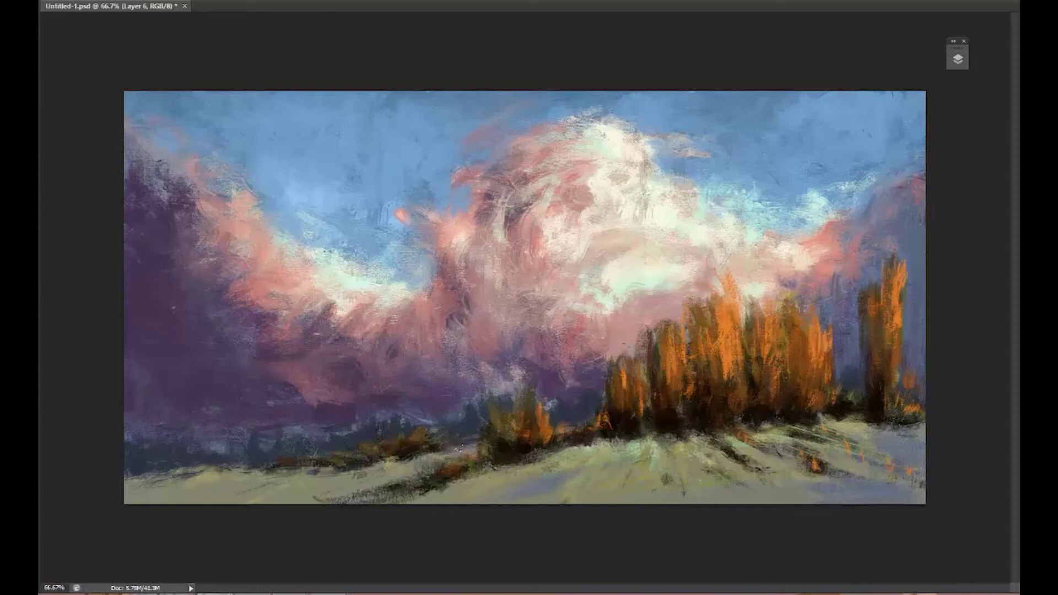
Deepen the cloud bases with purple and brush pink over the cloud mass and right edge.
{"action": "left_click_drag", "start_coordinate": [622, 331], "coordinate": [413, 325]}
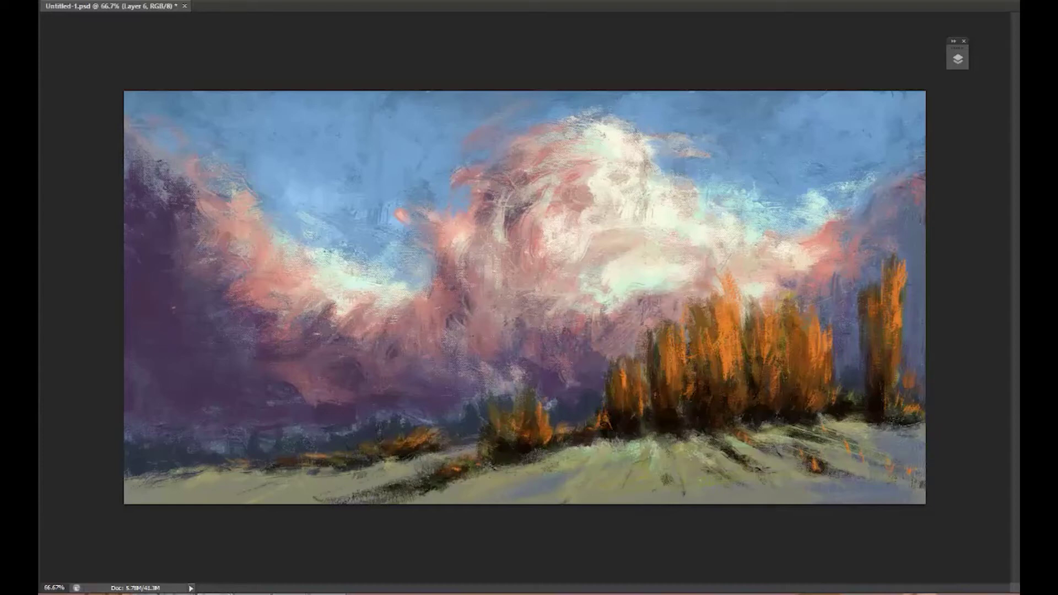
{"action": "left_click_drag", "start_coordinate": [278, 322], "coordinate": [226, 242]}
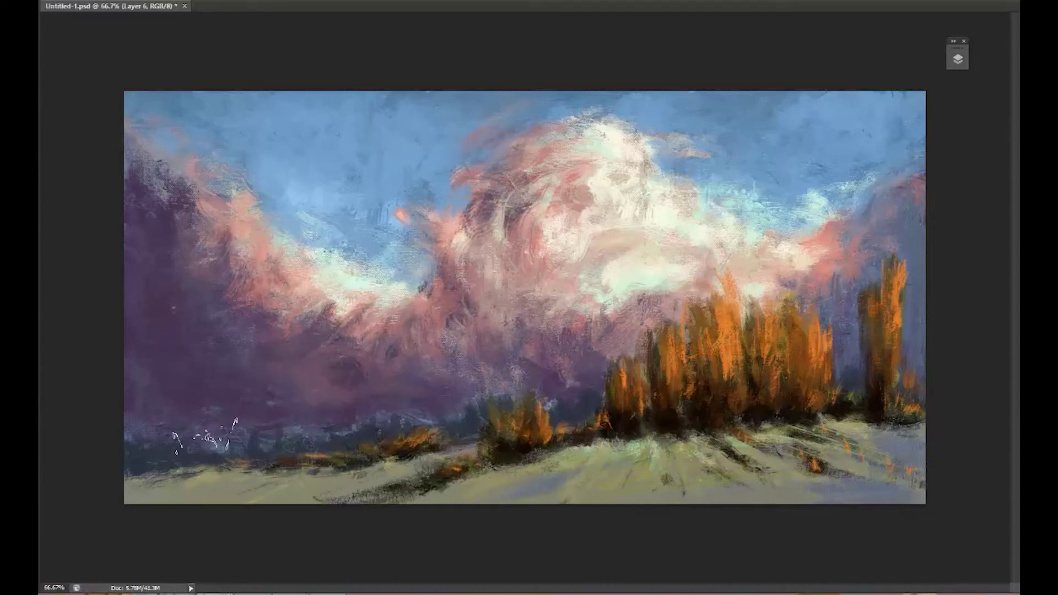
{"action": "mouse_move", "coordinate": [650, 308]}
{"action": "left_mouse_down"}
{"action": "mouse_move", "coordinate": [573, 347]}
{"action": "mouse_move", "coordinate": [468, 297]}
{"action": "left_mouse_up"}
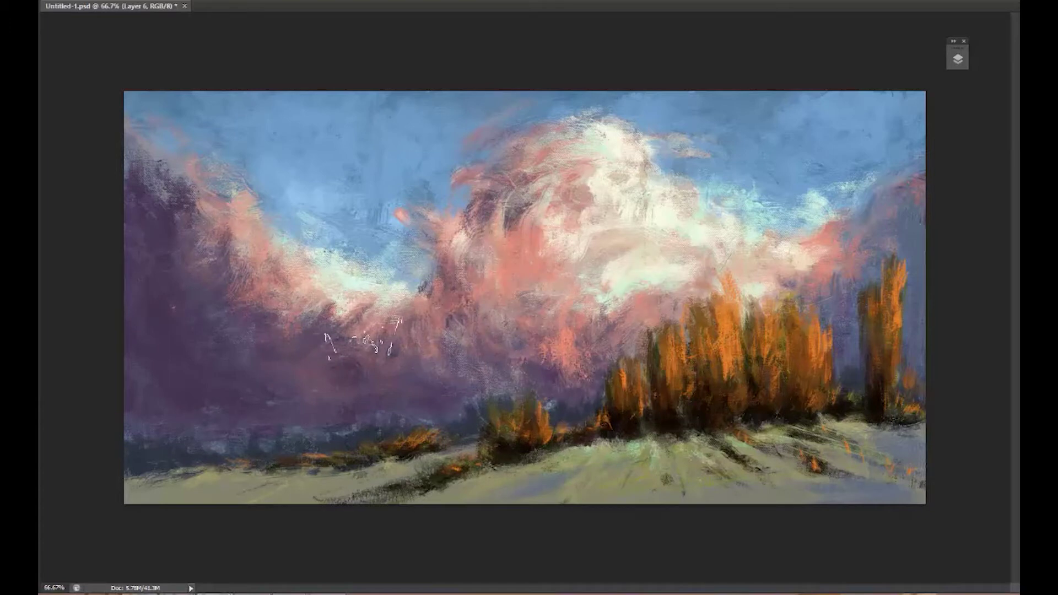
{"action": "left_click_drag", "start_coordinate": [325, 336], "coordinate": [198, 275]}
{"action": "left_click_drag", "start_coordinate": [680, 248], "coordinate": [735, 223]}
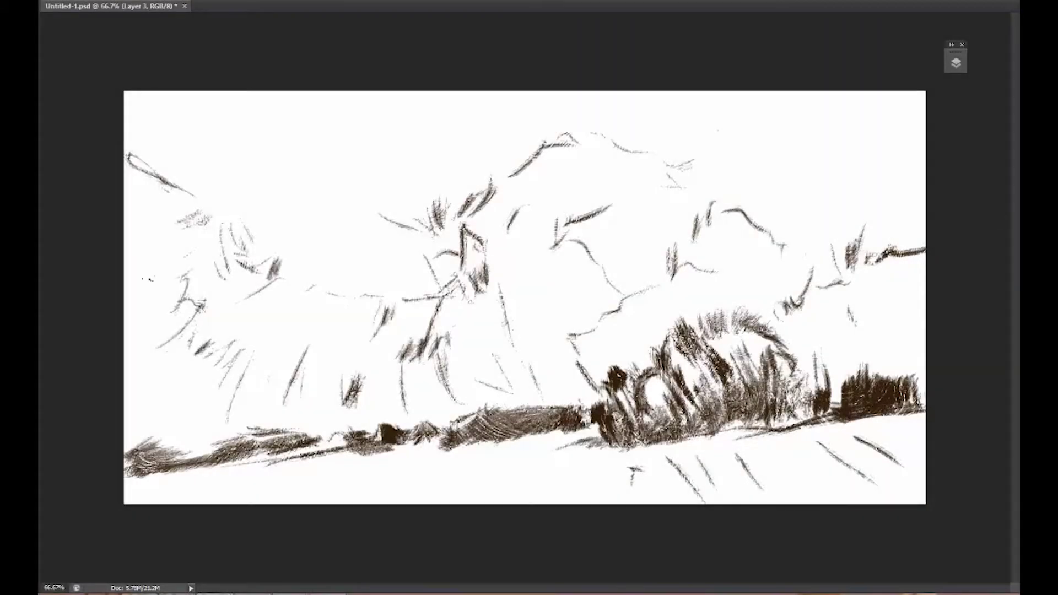
Brush textured blue sky across most of the upper canvas.
{"action": "left_click_drag", "start_coordinate": [248, 99], "coordinate": [386, 210]}
{"action": "left_click_drag", "start_coordinate": [166, 110], "coordinate": [881, 110]}
{"action": "left_click_drag", "start_coordinate": [193, 165], "coordinate": [441, 303]}
{"action": "mouse_move", "coordinate": [331, 165]}
{"action": "left_mouse_down"}
{"action": "mouse_move", "coordinate": [696, 154]}
{"action": "mouse_move", "coordinate": [881, 264]}
{"action": "mouse_move", "coordinate": [606, 137]}
{"action": "mouse_move", "coordinate": [358, 221]}
{"action": "left_mouse_up"}
{"action": "left_click_drag", "start_coordinate": [441, 248], "coordinate": [815, 118]}
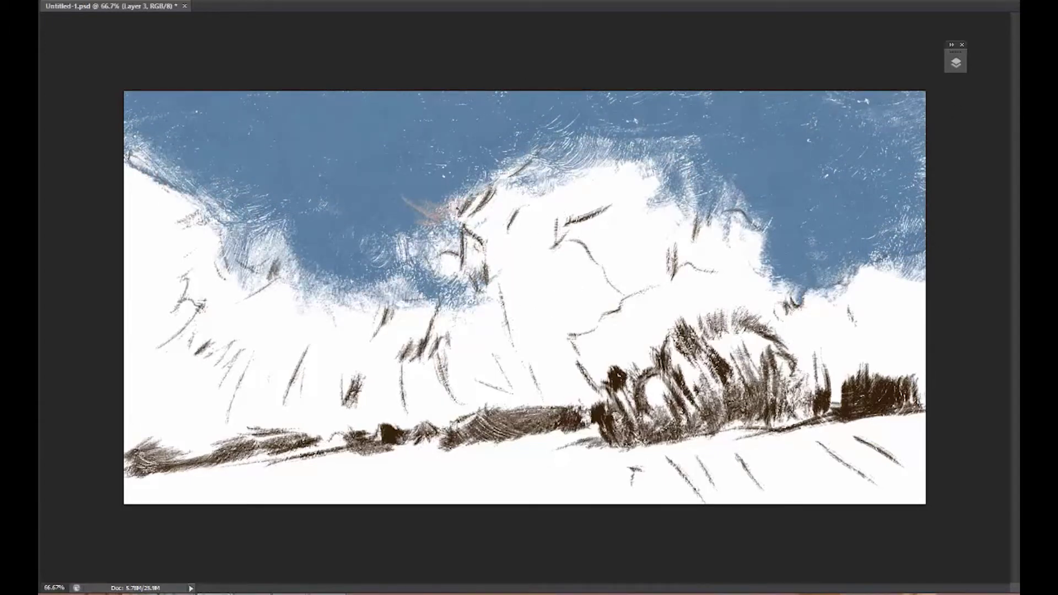
Cover the central and left clouds with salmon-pink strokes.
{"action": "left_click_drag", "start_coordinate": [452, 226], "coordinate": [573, 140]}
{"action": "left_click_drag", "start_coordinate": [485, 171], "coordinate": [645, 182]}
{"action": "left_click_drag", "start_coordinate": [578, 143], "coordinate": [710, 157]}
{"action": "mouse_move", "coordinate": [484, 231]}
{"action": "left_mouse_down"}
{"action": "mouse_move", "coordinate": [314, 330]}
{"action": "mouse_move", "coordinate": [209, 286]}
{"action": "left_mouse_up"}
{"action": "left_click_drag", "start_coordinate": [254, 330], "coordinate": [135, 159]}
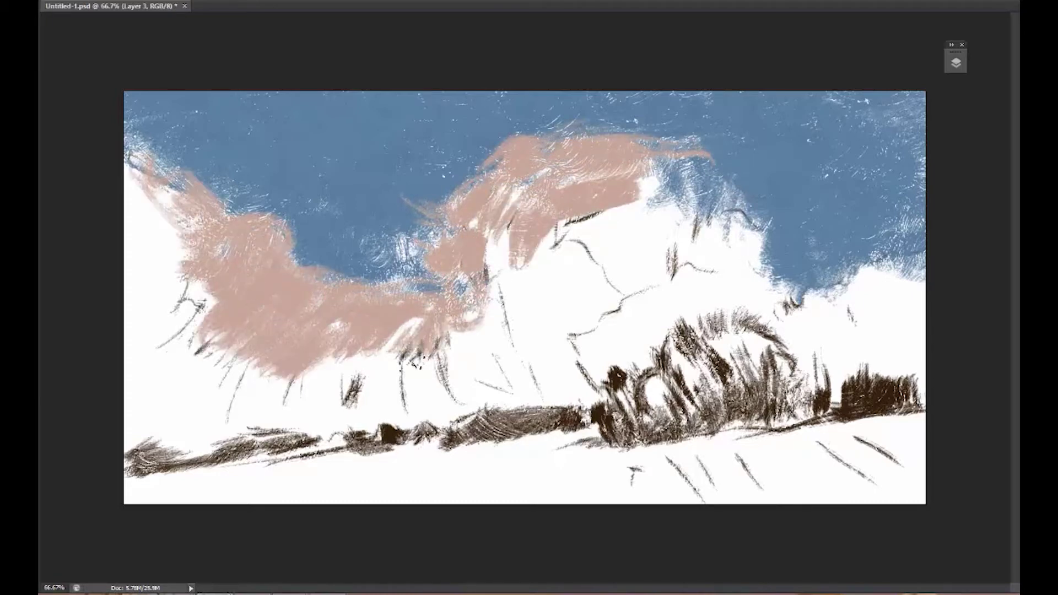
{"action": "left_click_drag", "start_coordinate": [308, 385], "coordinate": [650, 286]}
{"action": "mouse_move", "coordinate": [513, 342]}
{"action": "left_mouse_down"}
{"action": "mouse_move", "coordinate": [710, 210]}
{"action": "mouse_move", "coordinate": [826, 308]}
{"action": "left_mouse_up"}
{"action": "left_click_drag", "start_coordinate": [649, 248], "coordinate": [440, 386]}
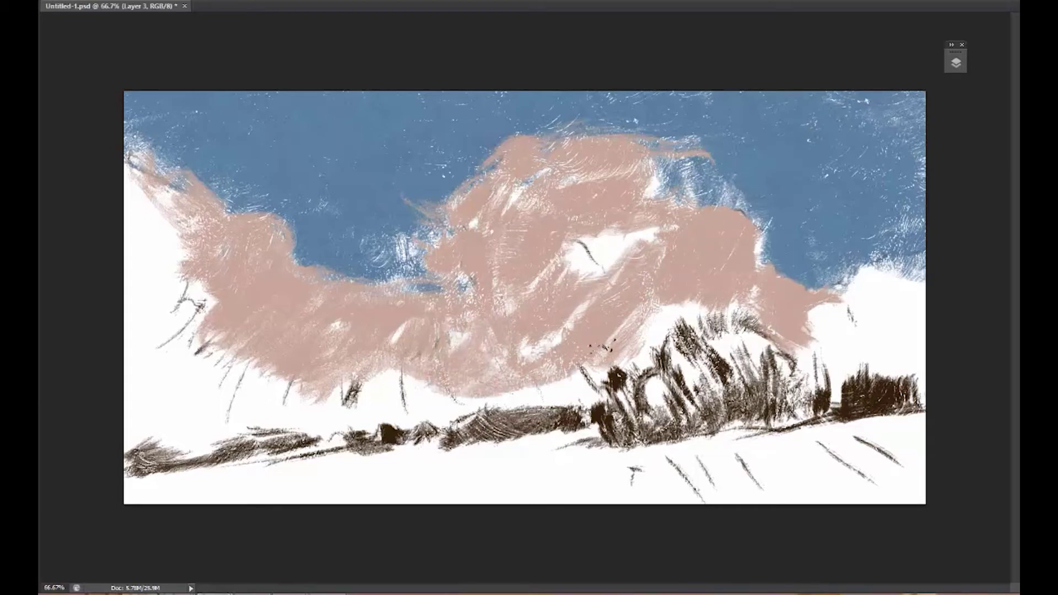
Paint beige light into the central cloud, including its lower left.
{"action": "mouse_move", "coordinate": [633, 256]}
{"action": "left_mouse_down"}
{"action": "mouse_move", "coordinate": [551, 265]}
{"action": "mouse_move", "coordinate": [484, 199]}
{"action": "left_mouse_up"}
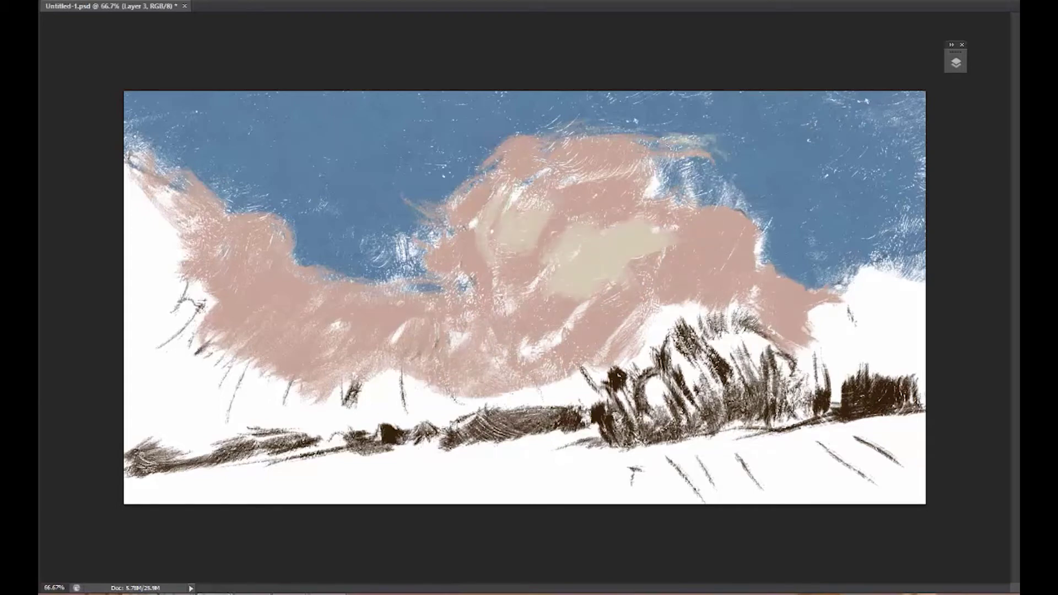
{"action": "left_click_drag", "start_coordinate": [716, 143], "coordinate": [540, 124]}
{"action": "mouse_move", "coordinate": [358, 314]}
{"action": "left_mouse_down"}
{"action": "mouse_move", "coordinate": [201, 238]}
{"action": "mouse_move", "coordinate": [132, 143]}
{"action": "left_mouse_up"}
{"action": "mouse_move", "coordinate": [452, 276]}
{"action": "left_mouse_down"}
{"action": "mouse_move", "coordinate": [554, 201]}
{"action": "mouse_move", "coordinate": [550, 331]}
{"action": "left_mouse_up"}
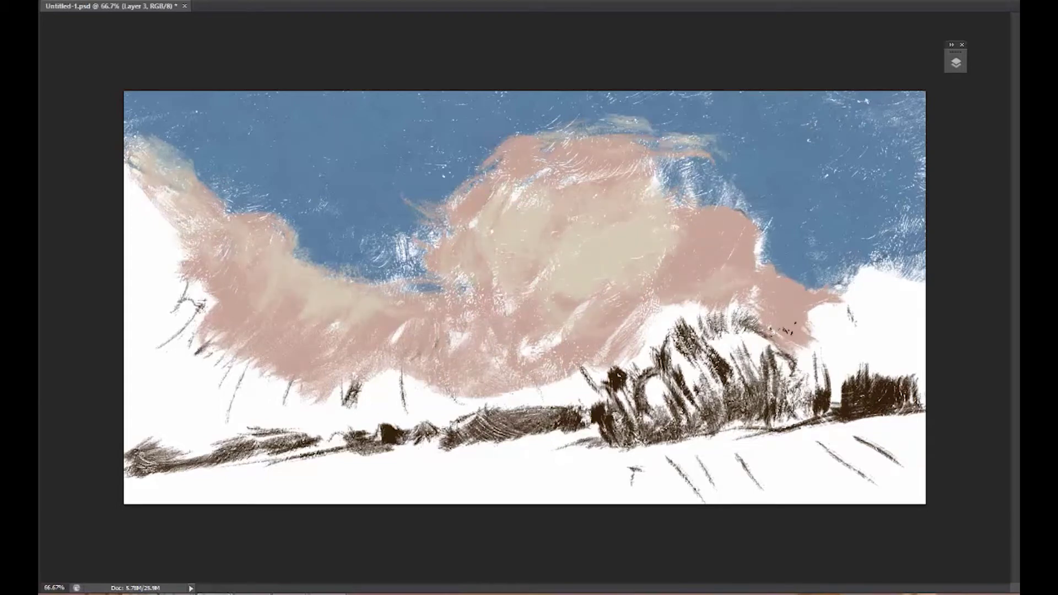
{"action": "left_click_drag", "start_coordinate": [827, 309], "coordinate": [666, 319]}
{"action": "left_click_drag", "start_coordinate": [705, 248], "coordinate": [507, 369]}
{"action": "left_click_drag", "start_coordinate": [506, 209], "coordinate": [686, 190]}
{"action": "left_click_drag", "start_coordinate": [504, 283], "coordinate": [389, 347]}
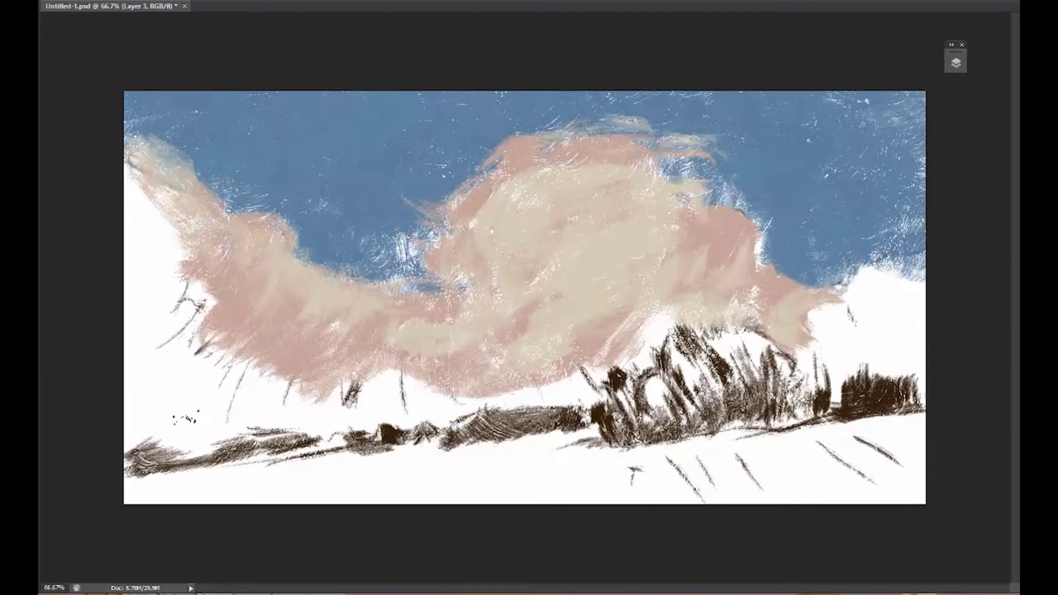
Shade the lower-left cloud and left sky down to the horizon with blue-grey.
{"action": "left_click_drag", "start_coordinate": [186, 419], "coordinate": [231, 336]}
{"action": "left_click_drag", "start_coordinate": [143, 265], "coordinate": [283, 349]}
{"action": "left_click_drag", "start_coordinate": [259, 419], "coordinate": [406, 349]}
{"action": "left_click_drag", "start_coordinate": [132, 342], "coordinate": [221, 127]}
{"action": "left_click_drag", "start_coordinate": [132, 385], "coordinate": [275, 259]}
{"action": "left_click_drag", "start_coordinate": [132, 452], "coordinate": [435, 369]}
{"action": "left_click_drag", "start_coordinate": [385, 440], "coordinate": [513, 292]}
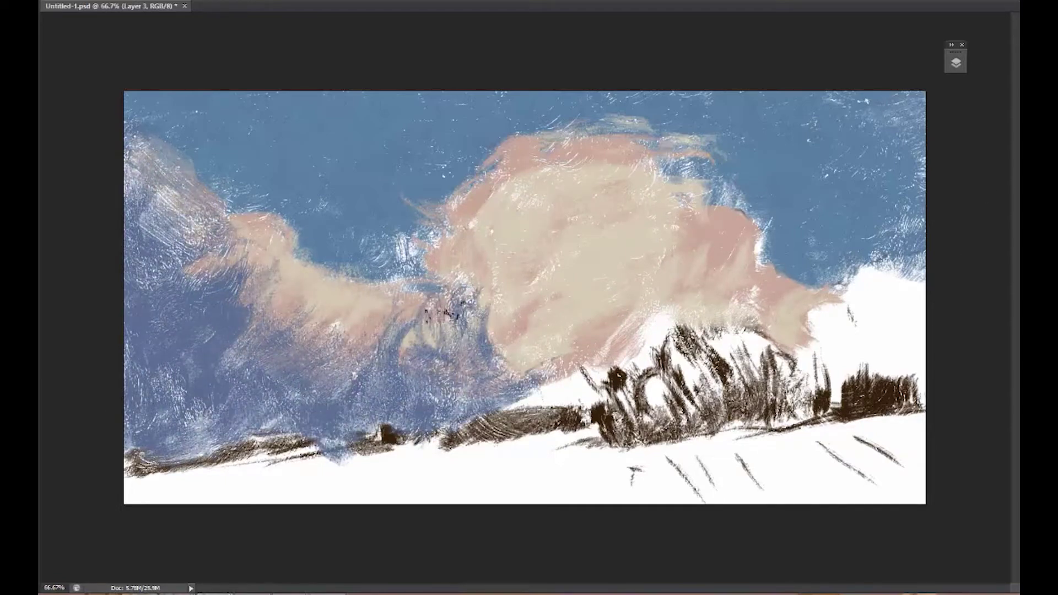
Soften cloud edges and horizon bushes with blue-grey and cover the white right-hand cloud.
{"action": "left_click_drag", "start_coordinate": [443, 312], "coordinate": [485, 212]}
{"action": "left_click_drag", "start_coordinate": [515, 149], "coordinate": [496, 309]}
{"action": "left_click_drag", "start_coordinate": [528, 408], "coordinate": [672, 330]}
{"action": "mouse_move", "coordinate": [782, 385]}
{"action": "left_mouse_down"}
{"action": "mouse_move", "coordinate": [804, 330]}
{"action": "mouse_move", "coordinate": [914, 231]}
{"action": "left_mouse_up"}
{"action": "left_click_drag", "start_coordinate": [915, 386], "coordinate": [837, 264]}
{"action": "left_click_drag", "start_coordinate": [912, 430], "coordinate": [826, 330]}
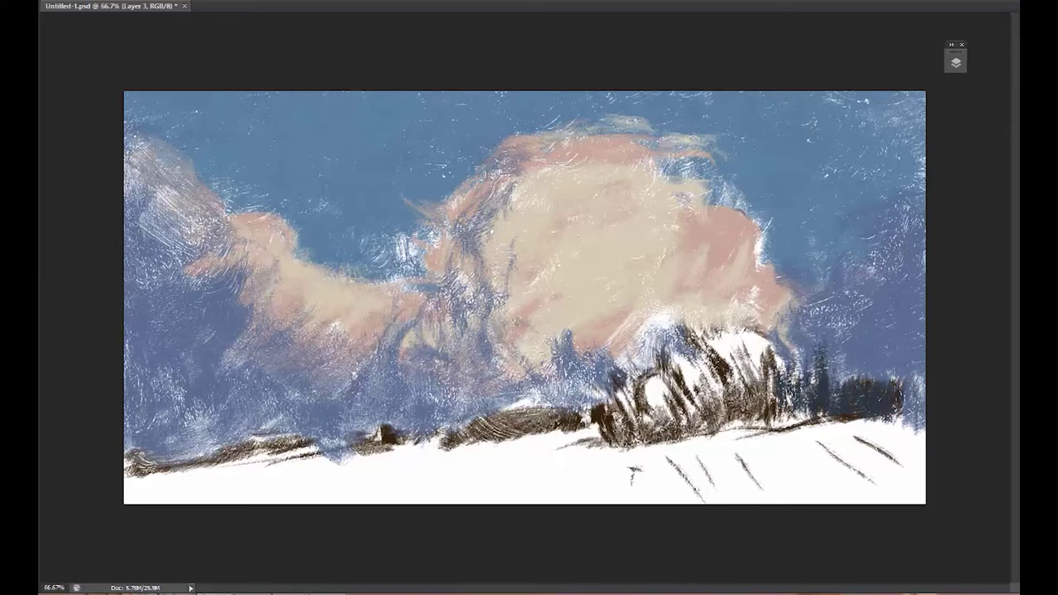
Glance at the layers, then paint a dark treeline along the whole horizon.
{"action": "key", "text": "F7"}
{"action": "left_click", "coordinate": [953, 63]}
{"action": "mouse_move", "coordinate": [925, 385]}
{"action": "left_mouse_down"}
{"action": "mouse_move", "coordinate": [683, 427]}
{"action": "mouse_move", "coordinate": [576, 410]}
{"action": "mouse_move", "coordinate": [220, 446]}
{"action": "left_mouse_up"}
{"action": "left_click_drag", "start_coordinate": [303, 424], "coordinate": [205, 458]}
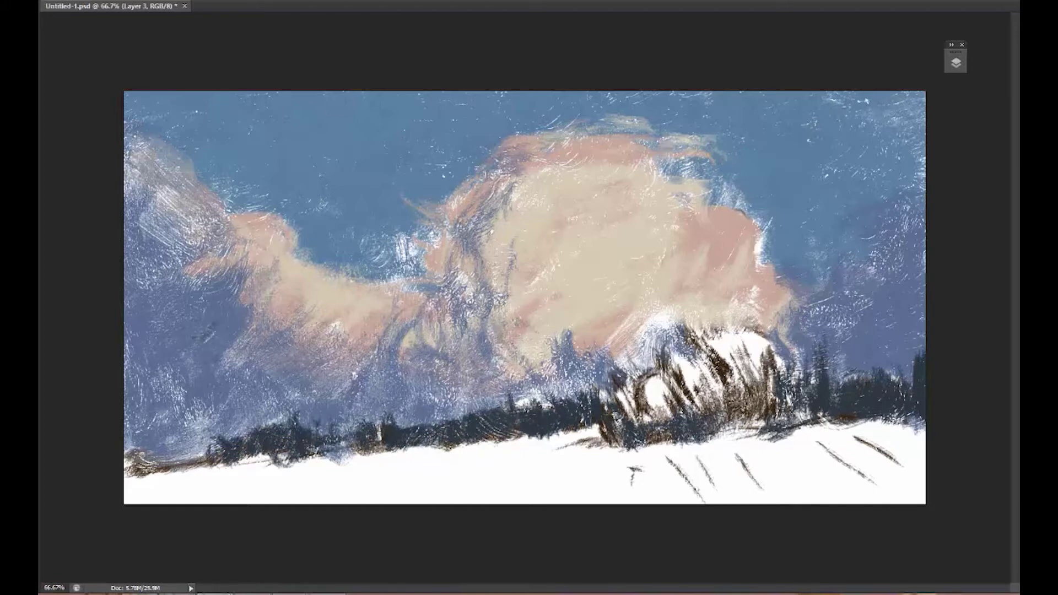
{"action": "left_click_drag", "start_coordinate": [204, 292], "coordinate": [201, 336]}
{"action": "left_click_drag", "start_coordinate": [216, 457], "coordinate": [124, 463]}
{"action": "left_click_drag", "start_coordinate": [322, 454], "coordinate": [512, 392]}
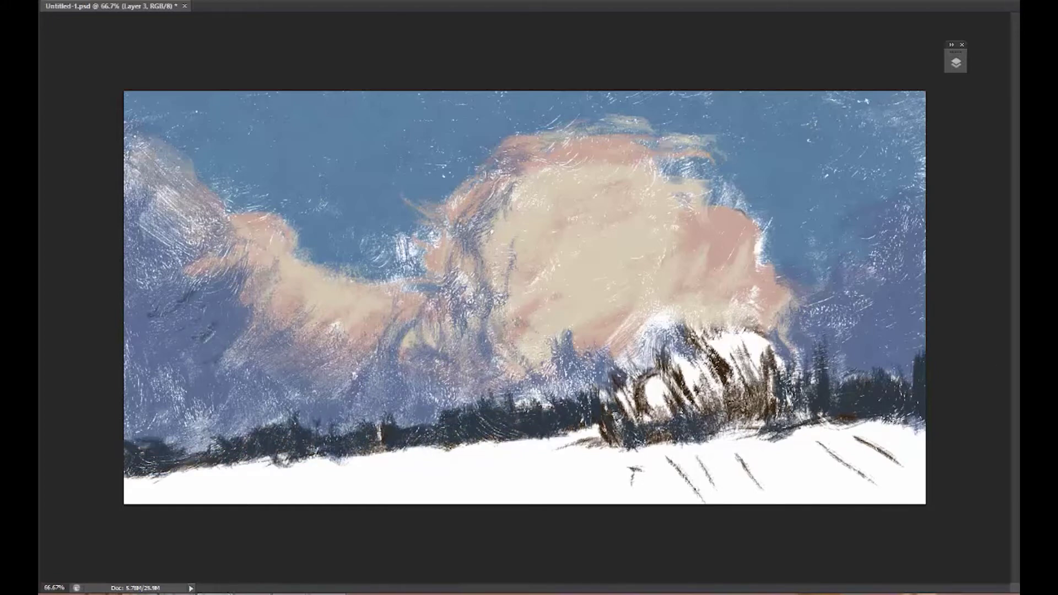
Cover the white snowy ground with greenish-grey and tan-olive.
{"action": "left_click_drag", "start_coordinate": [375, 471], "coordinate": [605, 424]}
{"action": "left_click_drag", "start_coordinate": [440, 435], "coordinate": [129, 485]}
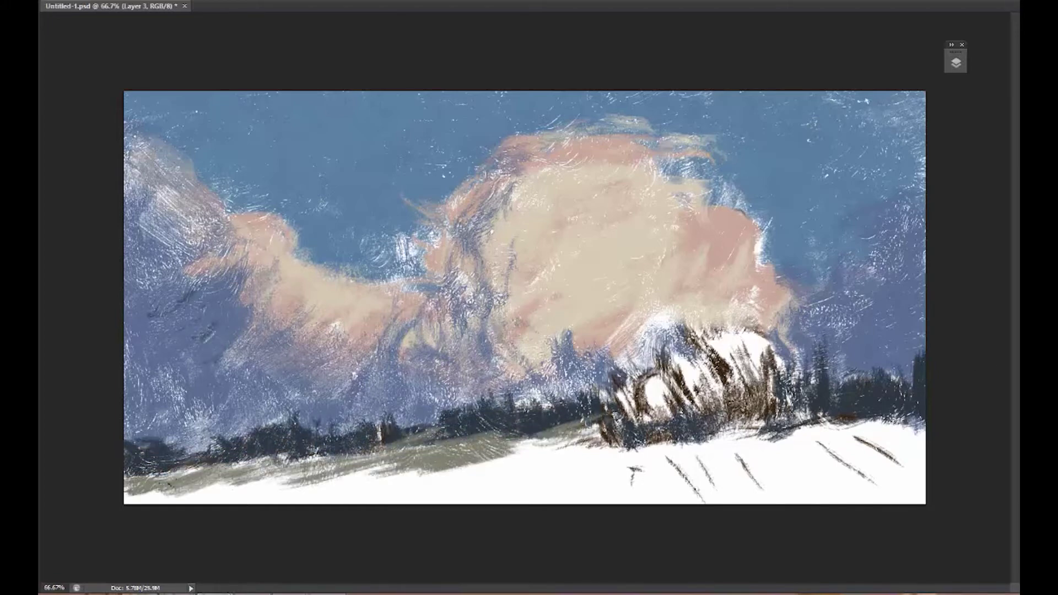
{"action": "left_click_drag", "start_coordinate": [231, 468], "coordinate": [606, 435]}
{"action": "mouse_move", "coordinate": [342, 491]}
{"action": "left_mouse_down"}
{"action": "mouse_move", "coordinate": [923, 463]}
{"action": "mouse_move", "coordinate": [413, 496]}
{"action": "left_mouse_up"}
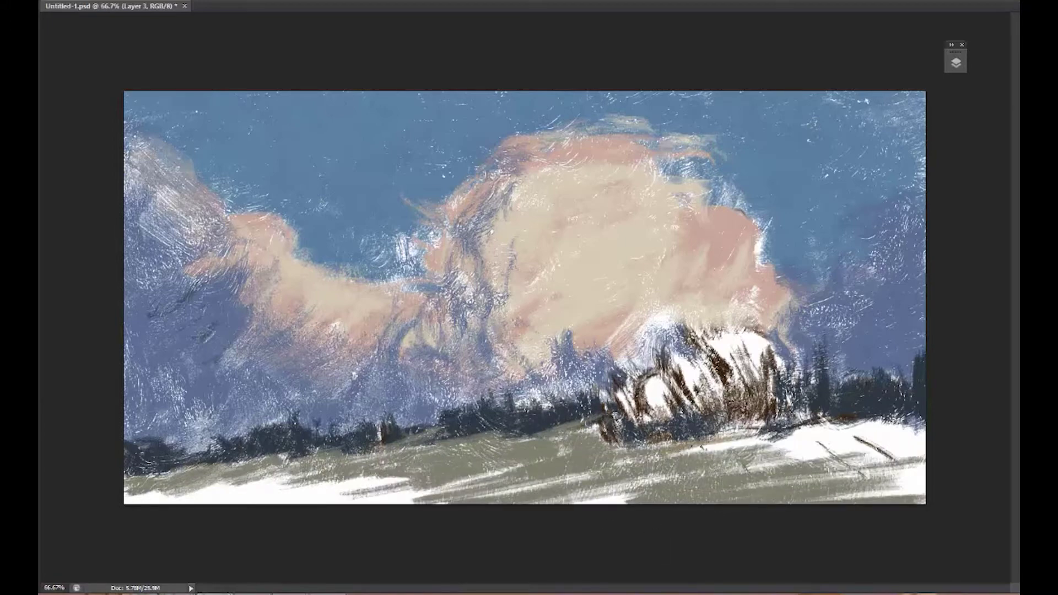
{"action": "left_click_drag", "start_coordinate": [655, 443], "coordinate": [854, 435]}
{"action": "left_click_drag", "start_coordinate": [721, 429], "coordinate": [922, 458]}
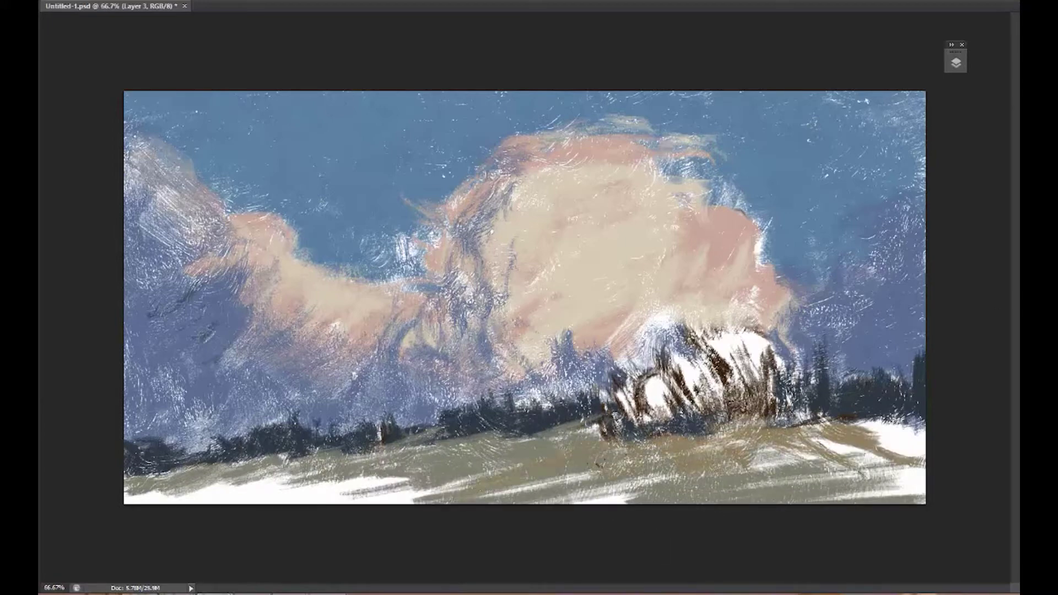
{"action": "left_click_drag", "start_coordinate": [672, 482], "coordinate": [132, 493]}
{"action": "mouse_move", "coordinate": [837, 416]}
{"action": "left_mouse_down"}
{"action": "mouse_move", "coordinate": [923, 473]}
{"action": "mouse_move", "coordinate": [875, 474]}
{"action": "left_mouse_up"}
{"action": "left_click_drag", "start_coordinate": [760, 325], "coordinate": [612, 414]}
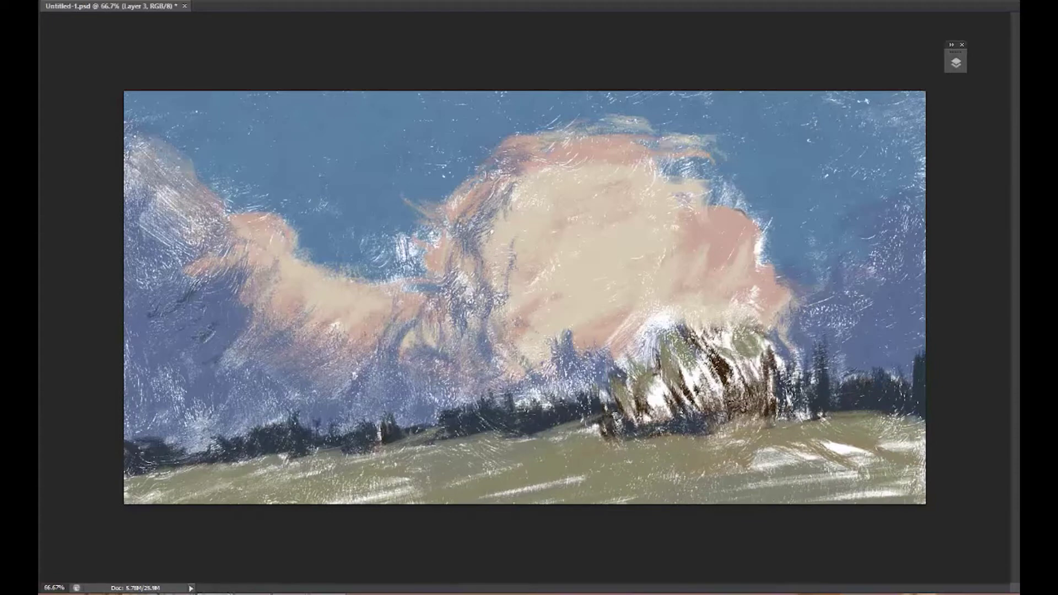
Paint dark green trees over the white bush and darken their base with olive.
{"action": "left_click_drag", "start_coordinate": [683, 336], "coordinate": [694, 411]}
{"action": "left_click_drag", "start_coordinate": [716, 319], "coordinate": [783, 408]}
{"action": "left_click_drag", "start_coordinate": [738, 361], "coordinate": [804, 427]}
{"action": "left_click_drag", "start_coordinate": [733, 336], "coordinate": [732, 397]}
{"action": "left_click_drag", "start_coordinate": [661, 372], "coordinate": [561, 446]}
{"action": "left_click_drag", "start_coordinate": [694, 407], "coordinate": [524, 454]}
{"action": "left_click_drag", "start_coordinate": [716, 424], "coordinate": [787, 427]}
{"action": "left_click_drag", "start_coordinate": [512, 457], "coordinate": [358, 495]}
{"action": "left_click_drag", "start_coordinate": [546, 438], "coordinate": [330, 496]}
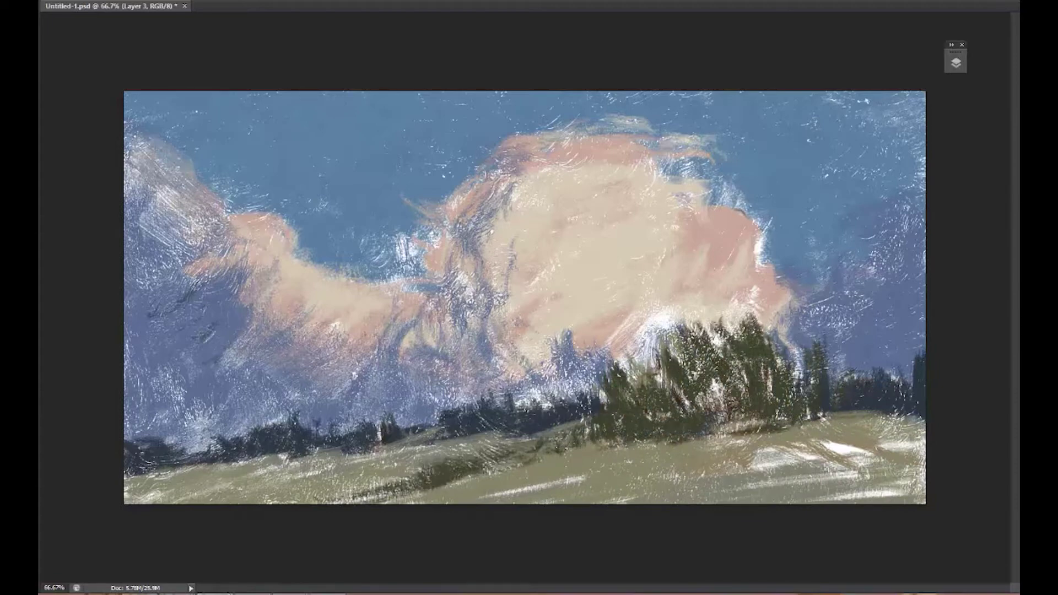
Add dark trees on both sides of the bush, a tall tree at right, and a narrow tree left of centre.
{"action": "left_click_drag", "start_coordinate": [710, 301], "coordinate": [727, 380]}
{"action": "left_click_drag", "start_coordinate": [760, 306], "coordinate": [804, 367]}
{"action": "left_click_drag", "start_coordinate": [826, 364], "coordinate": [843, 388]}
{"action": "left_click_drag", "start_coordinate": [881, 250], "coordinate": [876, 371]}
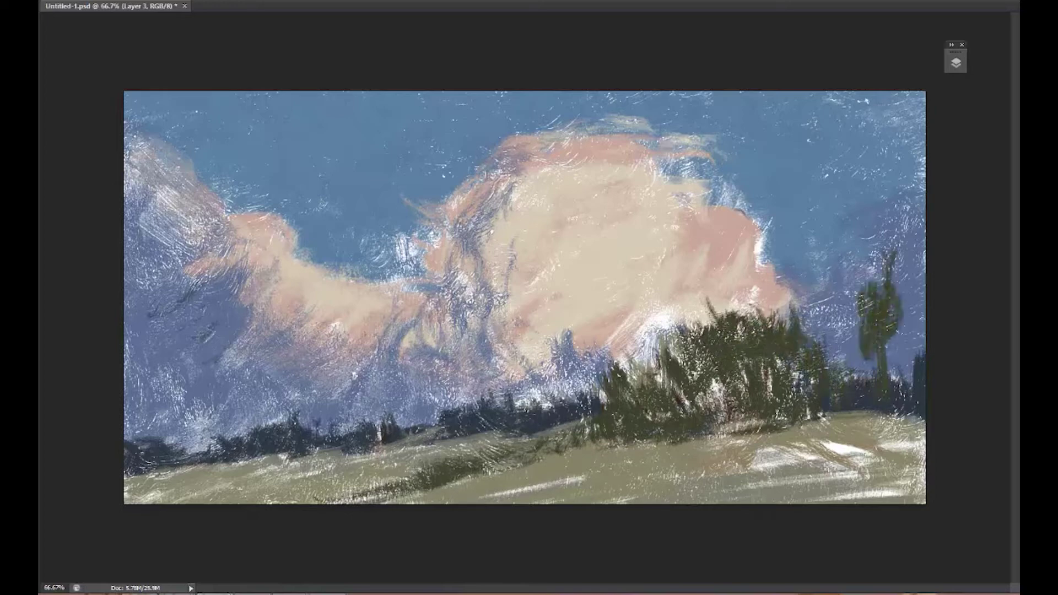
{"action": "left_click_drag", "start_coordinate": [889, 270], "coordinate": [893, 369]}
{"action": "left_click_drag", "start_coordinate": [875, 414], "coordinate": [919, 427]}
{"action": "left_click_drag", "start_coordinate": [526, 372], "coordinate": [523, 413]}
{"action": "left_click_drag", "start_coordinate": [496, 391], "coordinate": [515, 463]}
{"action": "left_click_drag", "start_coordinate": [570, 429], "coordinate": [589, 460]}
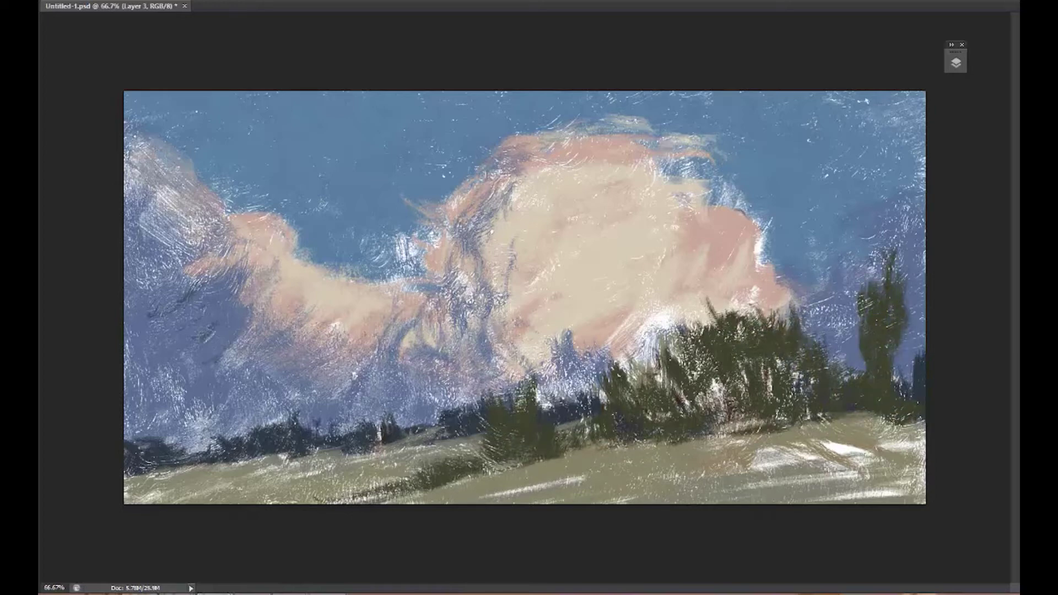
{"action": "left_click_drag", "start_coordinate": [390, 352], "coordinate": [392, 435]}
{"action": "left_click_drag", "start_coordinate": [400, 380], "coordinate": [402, 432]}
Darken the ground along the treeline with dark strokes and streak pink across the central cloud.
{"action": "left_click_drag", "start_coordinate": [149, 468], "coordinate": [418, 449]}
{"action": "left_click_drag", "start_coordinate": [380, 474], "coordinate": [427, 449]}
{"action": "left_click_drag", "start_coordinate": [557, 429], "coordinate": [592, 417]}
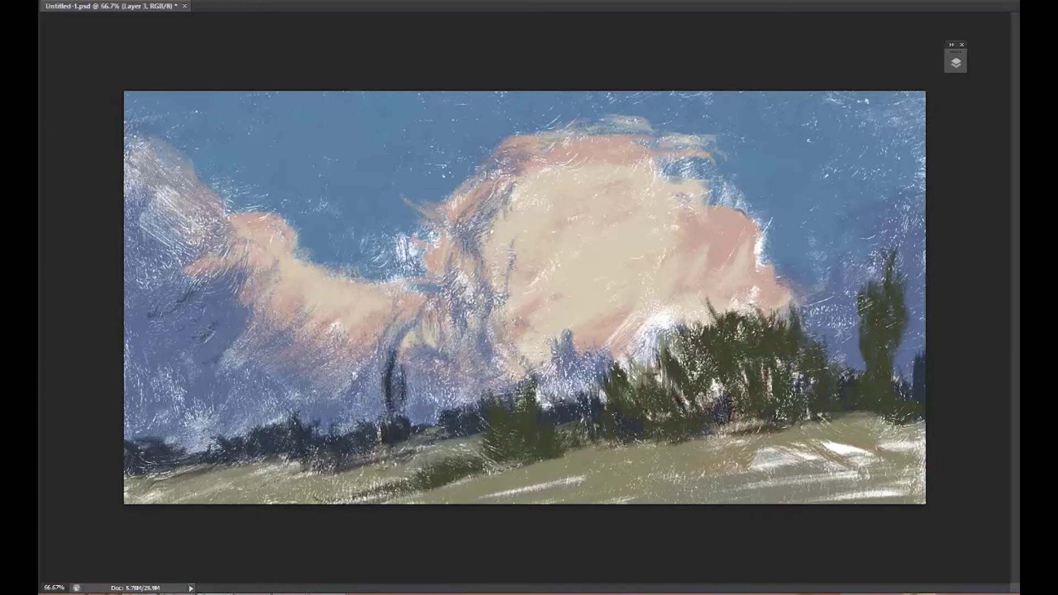
{"action": "left_click_drag", "start_coordinate": [762, 452], "coordinate": [873, 479]}
{"action": "left_click_drag", "start_coordinate": [815, 444], "coordinate": [904, 471]}
{"action": "left_click_drag", "start_coordinate": [642, 453], "coordinate": [753, 469]}
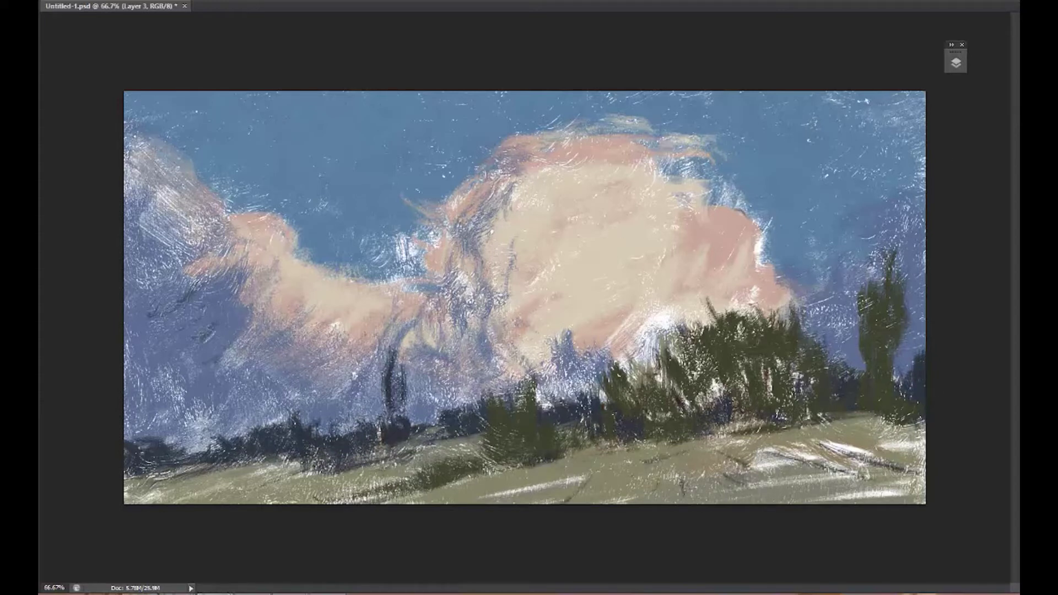
{"action": "mouse_move", "coordinate": [570, 205]}
{"action": "left_mouse_down"}
{"action": "mouse_move", "coordinate": [537, 234]}
{"action": "mouse_move", "coordinate": [512, 287]}
{"action": "left_mouse_up"}
{"action": "mouse_move", "coordinate": [672, 303]}
{"action": "left_mouse_down"}
{"action": "mouse_move", "coordinate": [642, 361]}
{"action": "mouse_move", "coordinate": [590, 355]}
{"action": "left_mouse_up"}
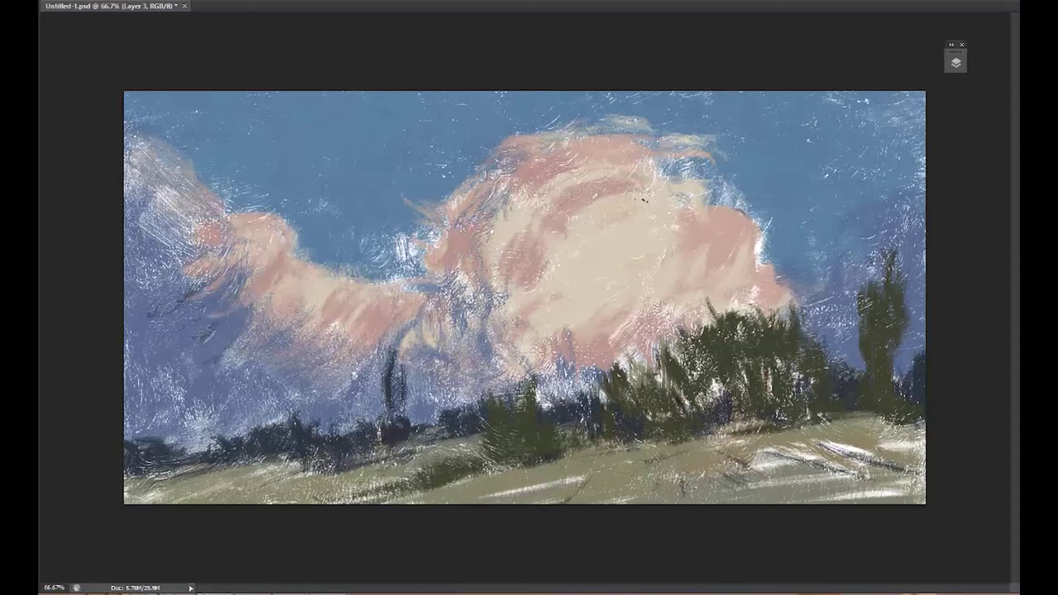
Paint more pink over the central cloud and its right edge.
{"action": "mouse_move", "coordinate": [799, 308]}
{"action": "left_mouse_down"}
{"action": "mouse_move", "coordinate": [840, 292]}
{"action": "mouse_move", "coordinate": [760, 279]}
{"action": "left_mouse_up"}
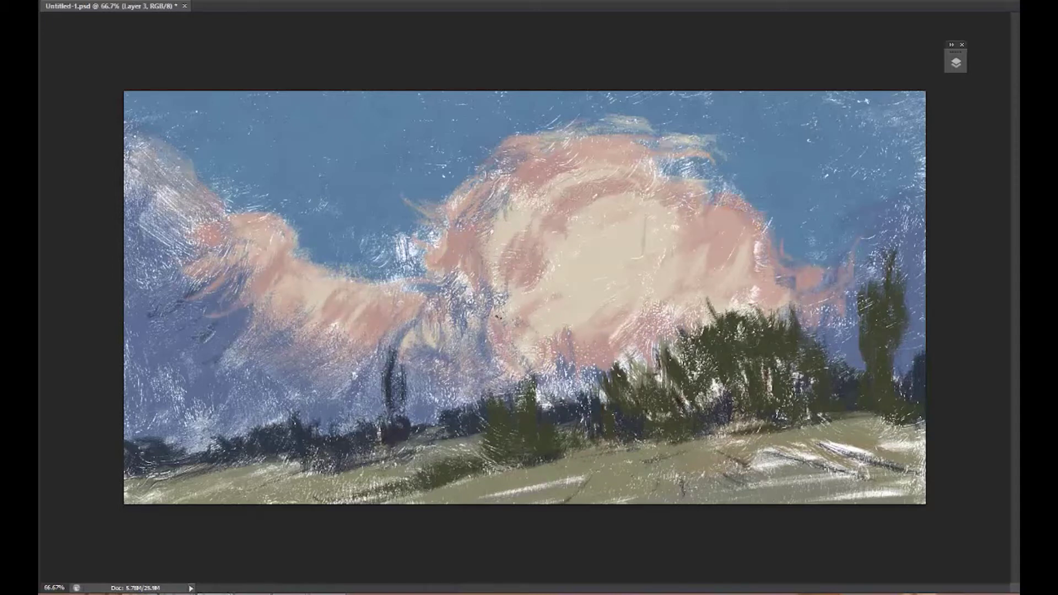
{"action": "mouse_move", "coordinate": [529, 342]}
{"action": "left_mouse_down"}
{"action": "mouse_move", "coordinate": [689, 275]}
{"action": "mouse_move", "coordinate": [484, 165]}
{"action": "left_mouse_up"}
{"action": "left_click_drag", "start_coordinate": [259, 247], "coordinate": [292, 221]}
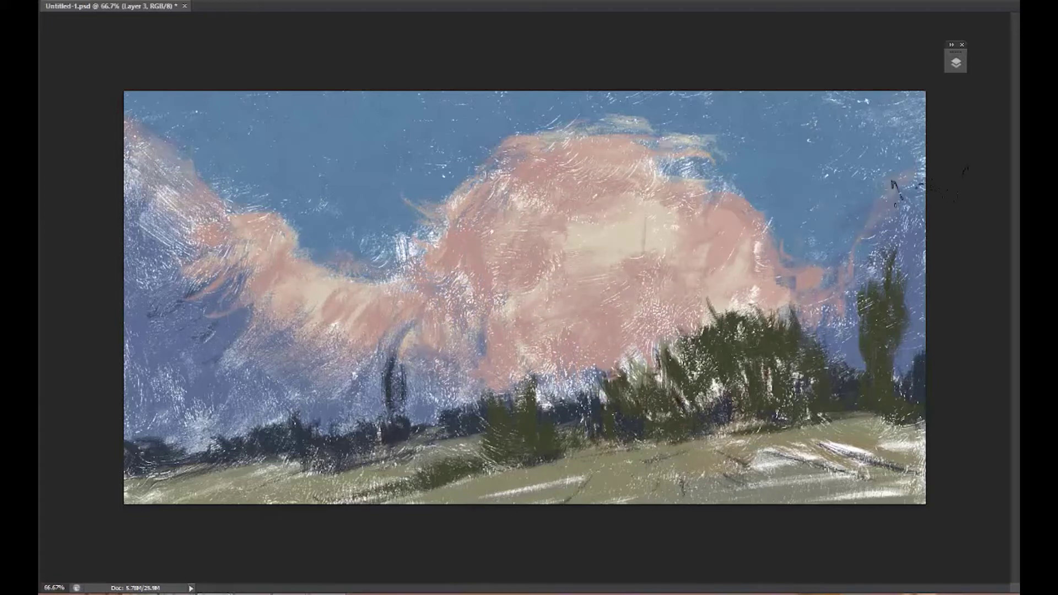
{"action": "left_click_drag", "start_coordinate": [777, 275], "coordinate": [920, 215]}
{"action": "left_click_drag", "start_coordinate": [468, 141], "coordinate": [526, 105]}
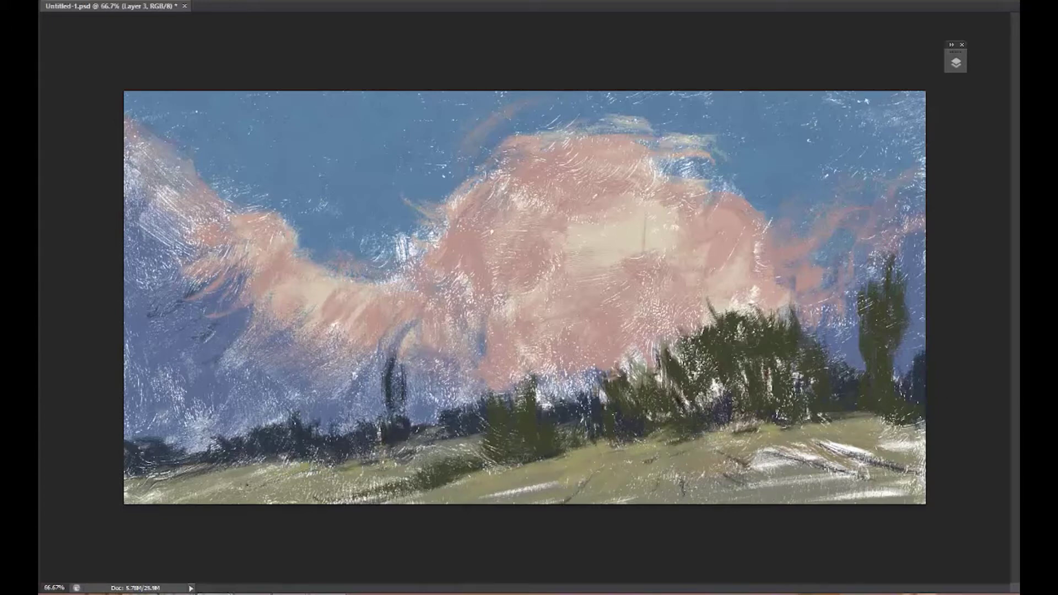
Pick a dark green and deepen the shadows throughout the tree mass.
{"action": "left_click", "coordinate": [698, 276]}
{"action": "key", "text": "Return"}
{"action": "left_click_drag", "start_coordinate": [766, 369], "coordinate": [722, 424]}
{"action": "left_click_drag", "start_coordinate": [746, 345], "coordinate": [667, 419]}
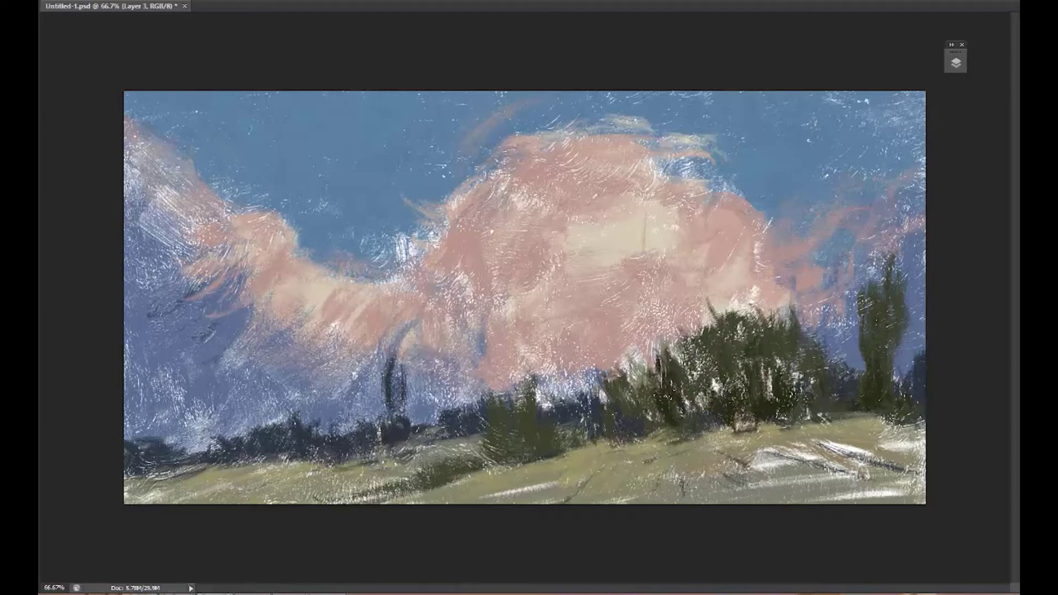
{"action": "left_click_drag", "start_coordinate": [658, 320], "coordinate": [683, 386]}
{"action": "left_click_drag", "start_coordinate": [702, 338], "coordinate": [733, 435]}
{"action": "left_click_drag", "start_coordinate": [666, 435], "coordinate": [600, 364]}
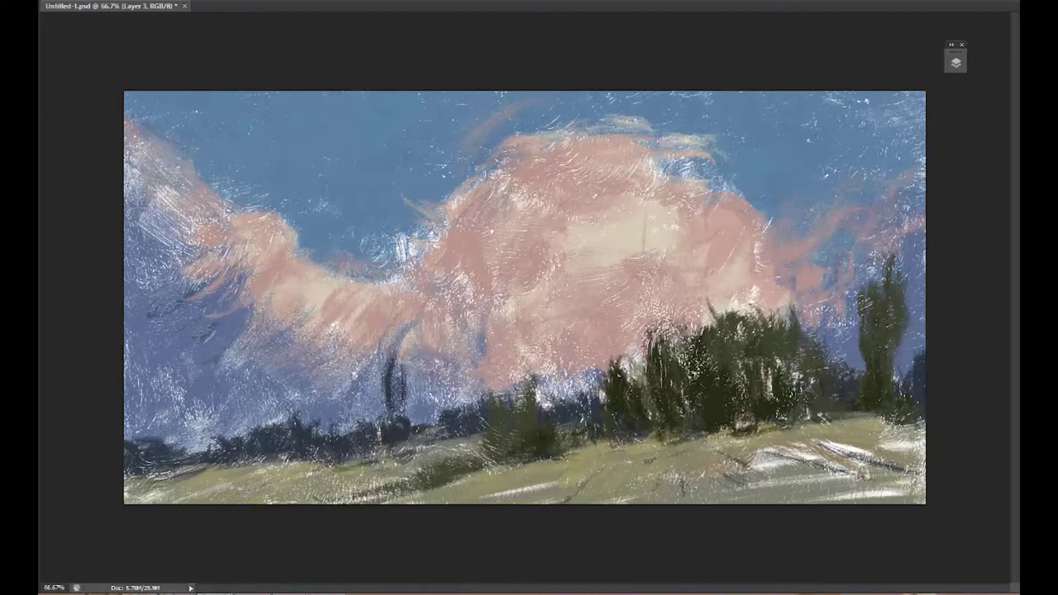
{"action": "mouse_move", "coordinate": [738, 385]}
{"action": "left_mouse_down"}
{"action": "mouse_move", "coordinate": [777, 319]}
{"action": "mouse_move", "coordinate": [809, 418]}
{"action": "left_mouse_up"}
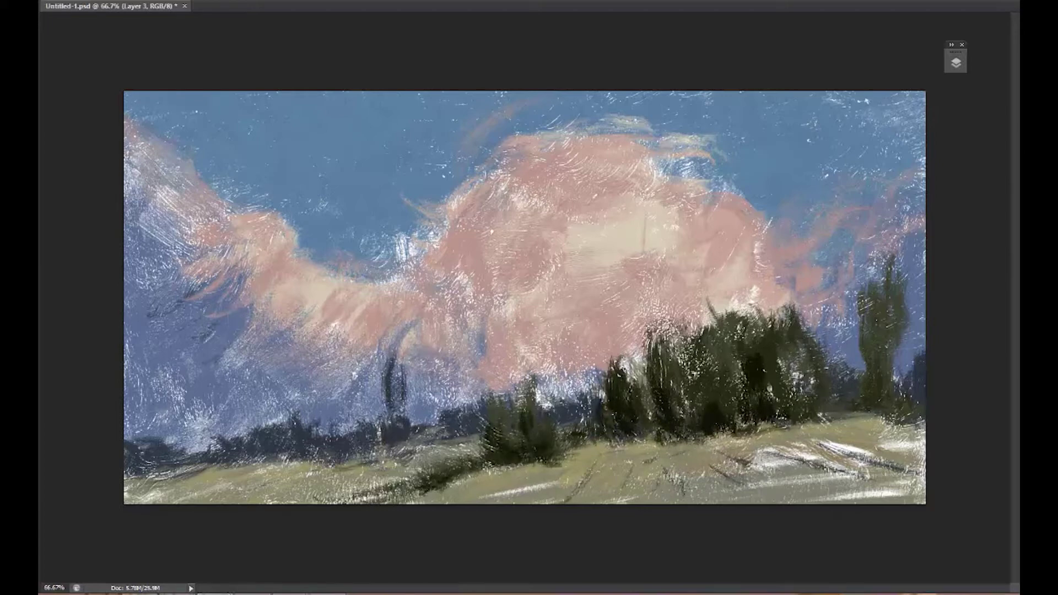
{"action": "left_click_drag", "start_coordinate": [760, 353], "coordinate": [736, 410]}
{"action": "left_click_drag", "start_coordinate": [697, 339], "coordinate": [670, 411]}
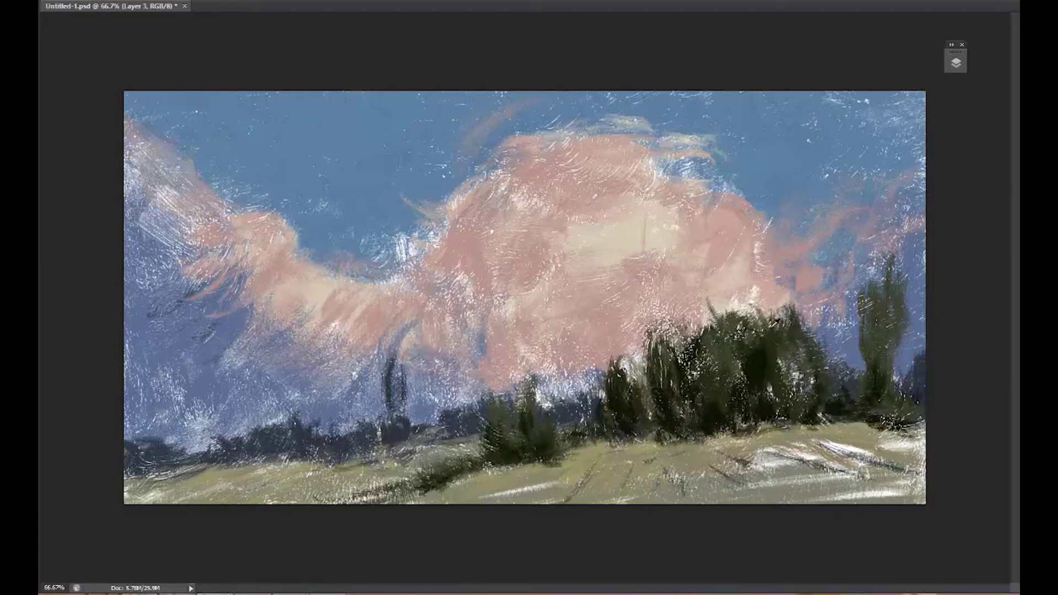
Add light yellow-green highlights on the trees using a sampled colour.
{"action": "left_click", "coordinate": [893, 188], "text": "alt"}
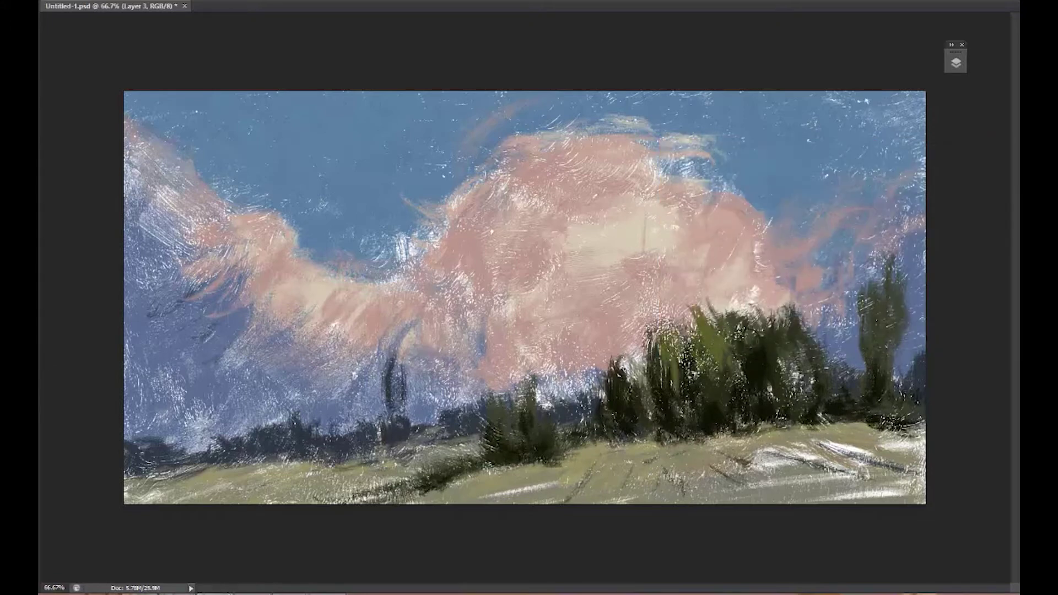
{"action": "left_click_drag", "start_coordinate": [741, 311], "coordinate": [744, 342]}
{"action": "mouse_move", "coordinate": [760, 333]}
{"action": "left_mouse_down"}
{"action": "mouse_move", "coordinate": [798, 394]}
{"action": "mouse_move", "coordinate": [815, 397]}
{"action": "left_mouse_up"}
{"action": "left_click_drag", "start_coordinate": [749, 338], "coordinate": [735, 377]}
{"action": "left_click_drag", "start_coordinate": [678, 372], "coordinate": [675, 402]}
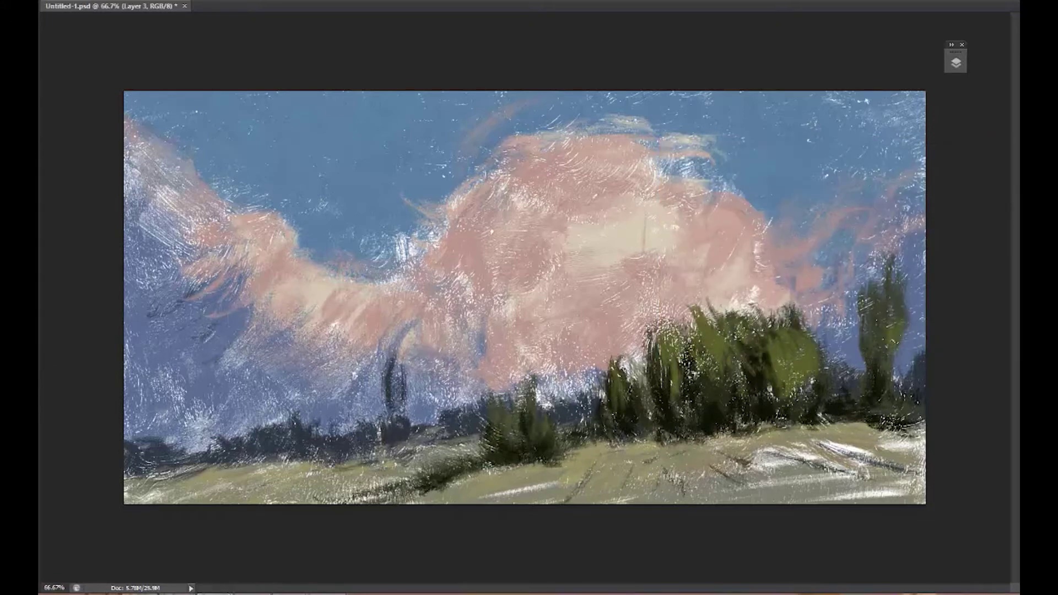
{"action": "key", "text": "Return"}
{"action": "left_click_drag", "start_coordinate": [793, 322], "coordinate": [798, 361]}
{"action": "left_click_drag", "start_coordinate": [738, 357], "coordinate": [735, 382]}
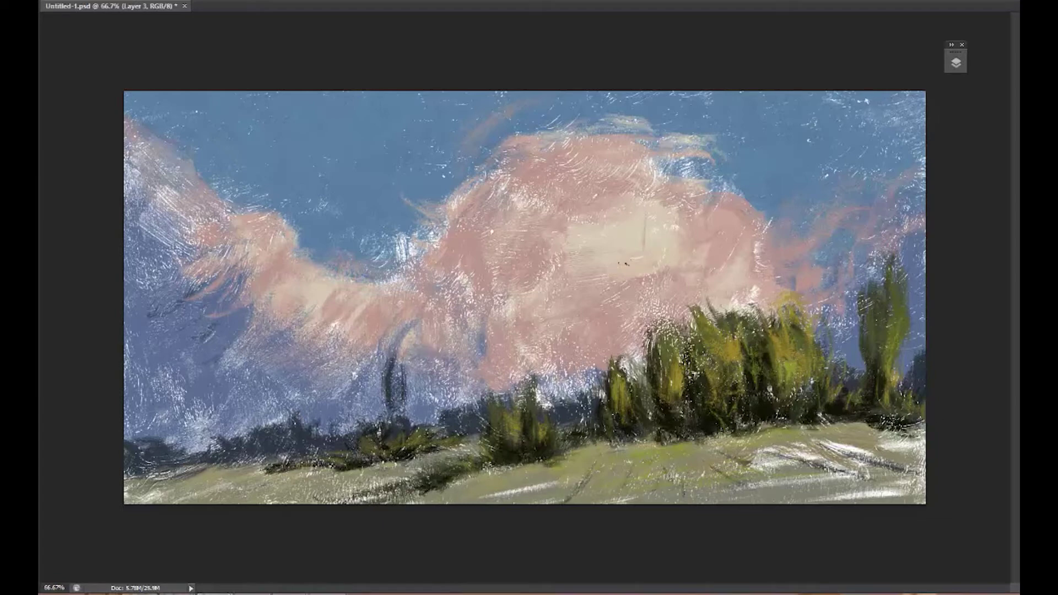
Brighten the pink cloud and its left wing with cream strokes.
{"action": "mouse_move", "coordinate": [624, 264]}
{"action": "left_mouse_down"}
{"action": "mouse_move", "coordinate": [523, 199]}
{"action": "mouse_move", "coordinate": [479, 331]}
{"action": "left_mouse_up"}
{"action": "left_click_drag", "start_coordinate": [805, 269], "coordinate": [661, 284]}
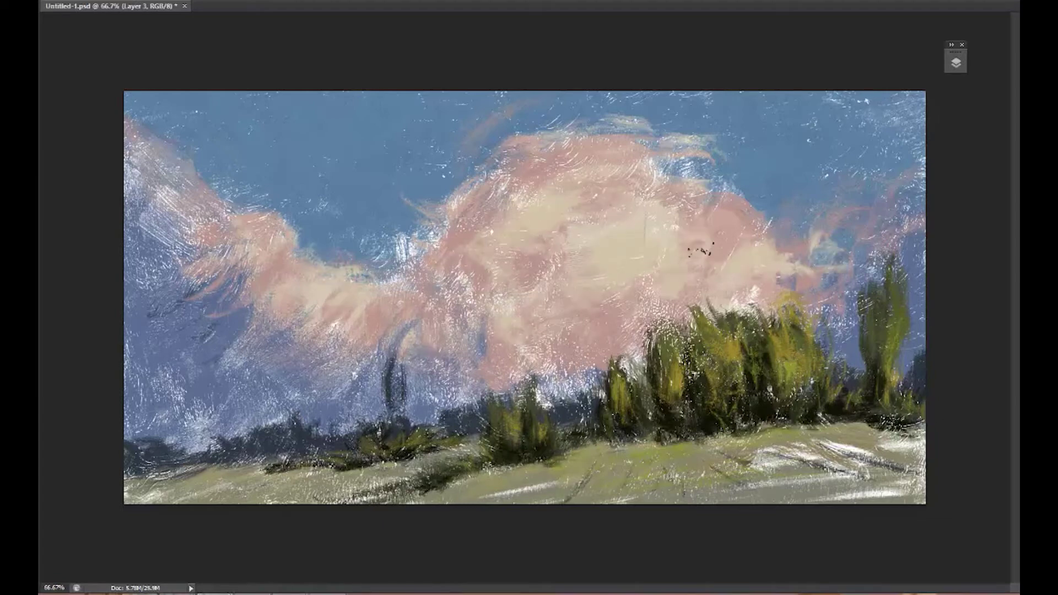
{"action": "left_click_drag", "start_coordinate": [683, 210], "coordinate": [485, 209]}
{"action": "left_click_drag", "start_coordinate": [237, 209], "coordinate": [300, 232]}
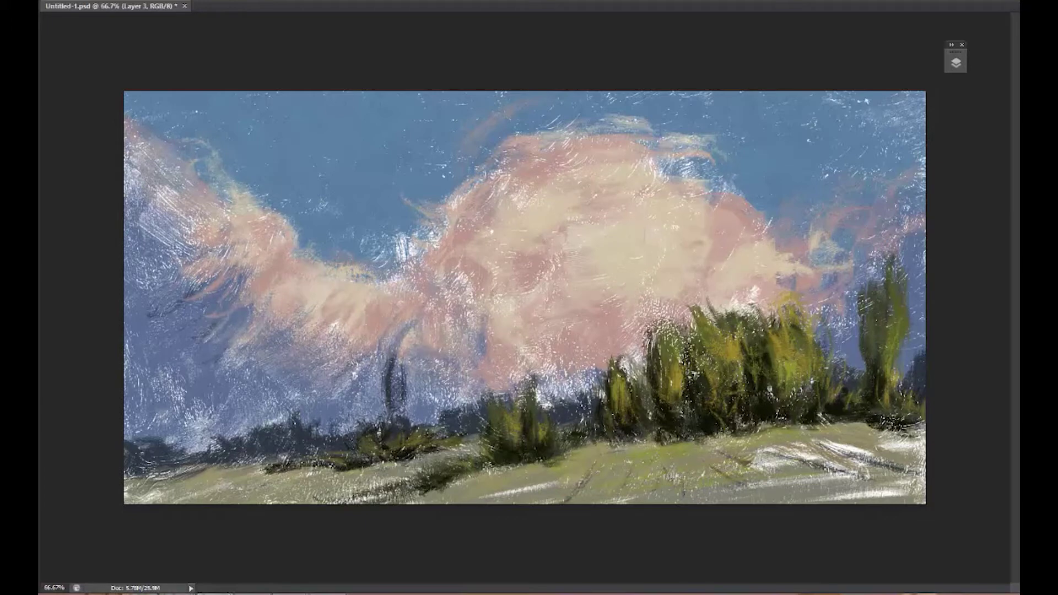
Darken the lower sky edges with blue-violet and shade the lower-right field.
{"action": "mouse_move", "coordinate": [276, 308]}
{"action": "left_mouse_down"}
{"action": "mouse_move", "coordinate": [407, 402]}
{"action": "mouse_move", "coordinate": [567, 358]}
{"action": "mouse_move", "coordinate": [352, 408]}
{"action": "mouse_move", "coordinate": [243, 358]}
{"action": "left_mouse_up"}
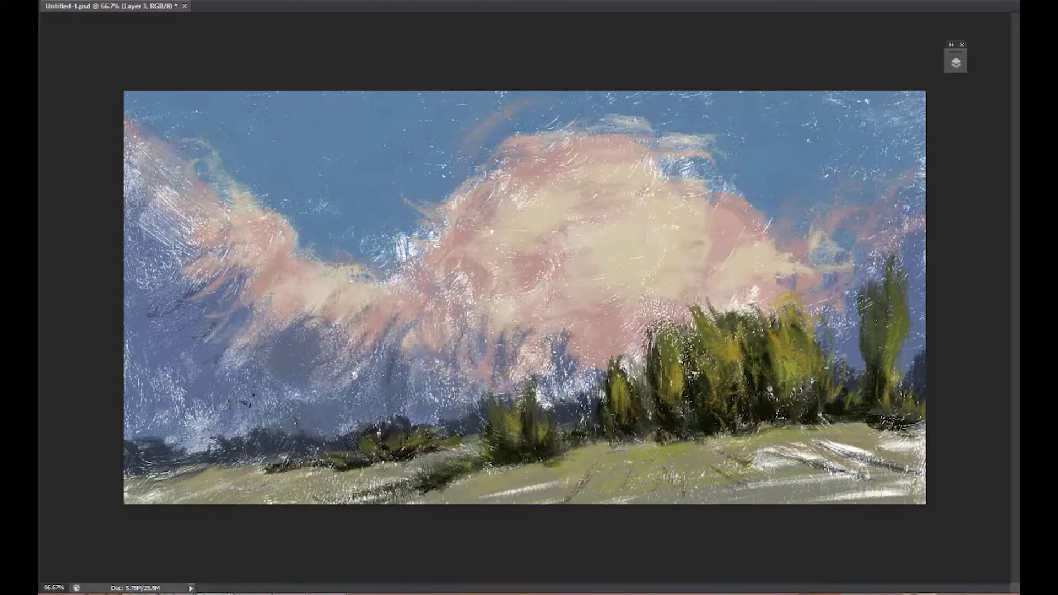
{"action": "left_click_drag", "start_coordinate": [243, 400], "coordinate": [133, 353]}
{"action": "left_click_drag", "start_coordinate": [231, 358], "coordinate": [143, 166]}
{"action": "mouse_move", "coordinate": [840, 364]}
{"action": "left_mouse_down"}
{"action": "mouse_move", "coordinate": [782, 275]}
{"action": "mouse_move", "coordinate": [909, 215]}
{"action": "mouse_move", "coordinate": [917, 276]}
{"action": "left_mouse_up"}
{"action": "left_click_drag", "start_coordinate": [573, 325], "coordinate": [507, 352]}
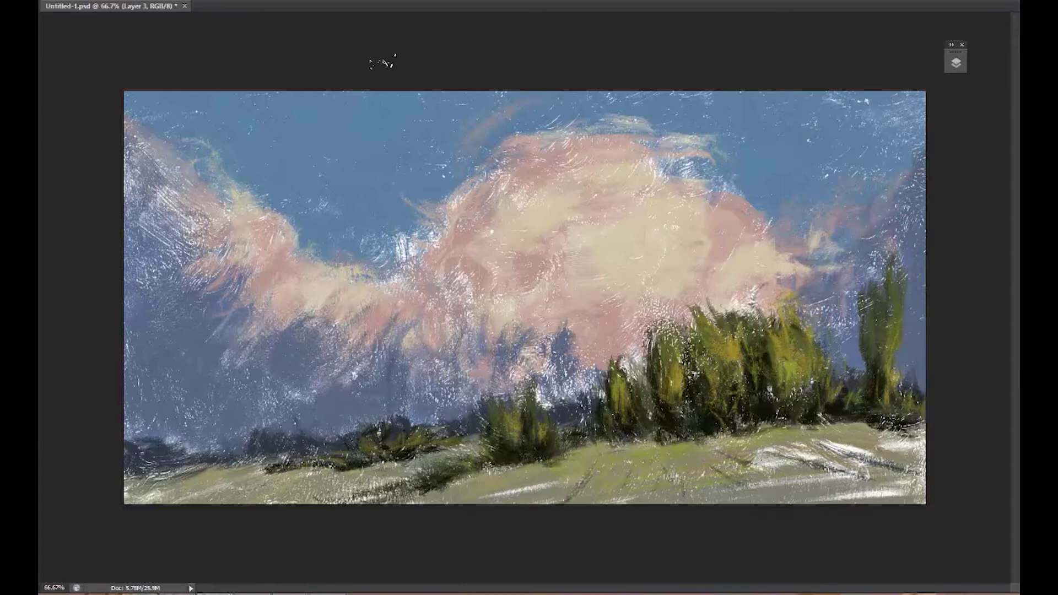
{"action": "left_click_drag", "start_coordinate": [908, 440], "coordinate": [782, 488]}
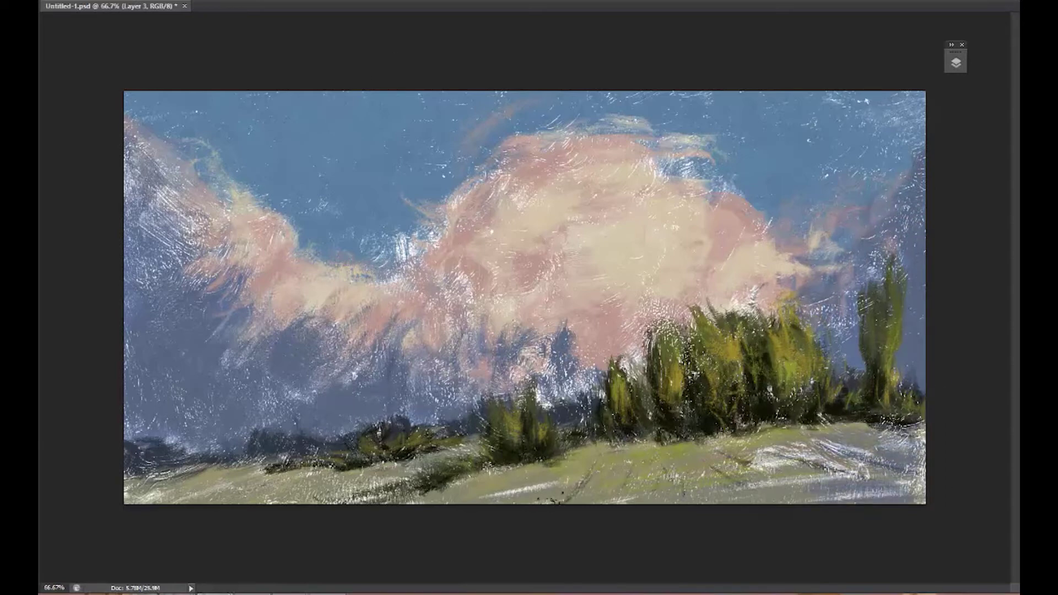
Select Layer 4, set a new foreground colour, deselect with Ctrl+D, and switch to Layer 5.
{"action": "left_click", "coordinate": [955, 63]}
{"action": "left_click", "coordinate": [870, 196]}
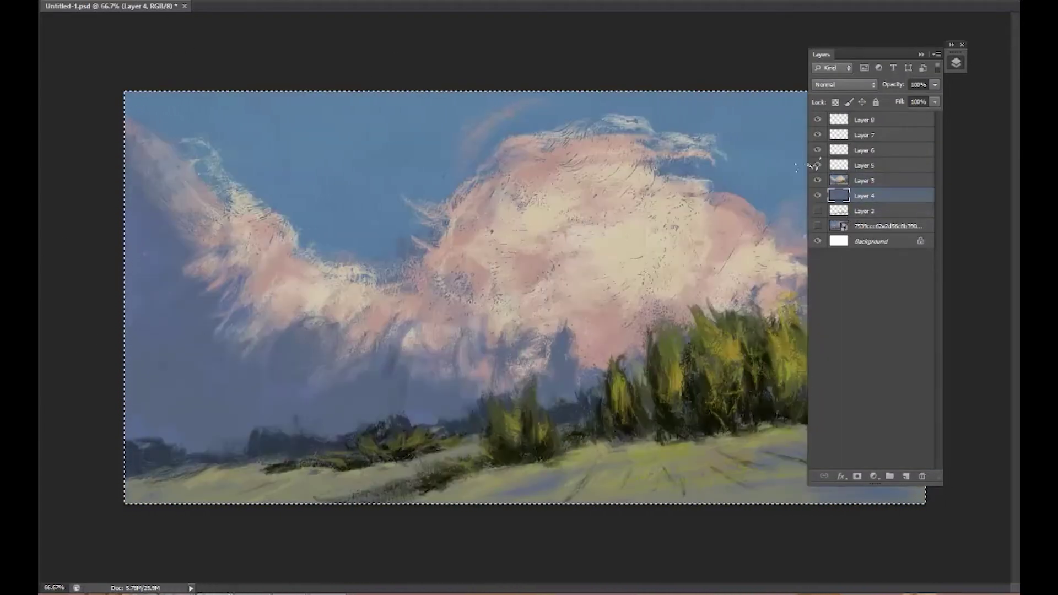
{"action": "left_click", "coordinate": [780, 208]}
{"action": "key", "text": "Return"}
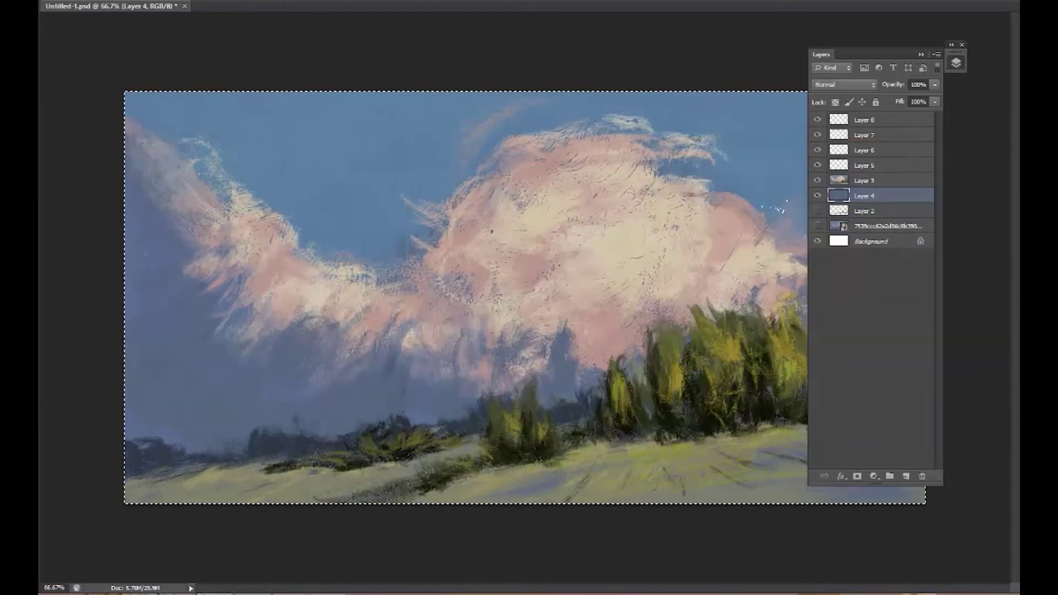
{"action": "key", "text": "ctrl+d"}
{"action": "left_click", "coordinate": [838, 165]}
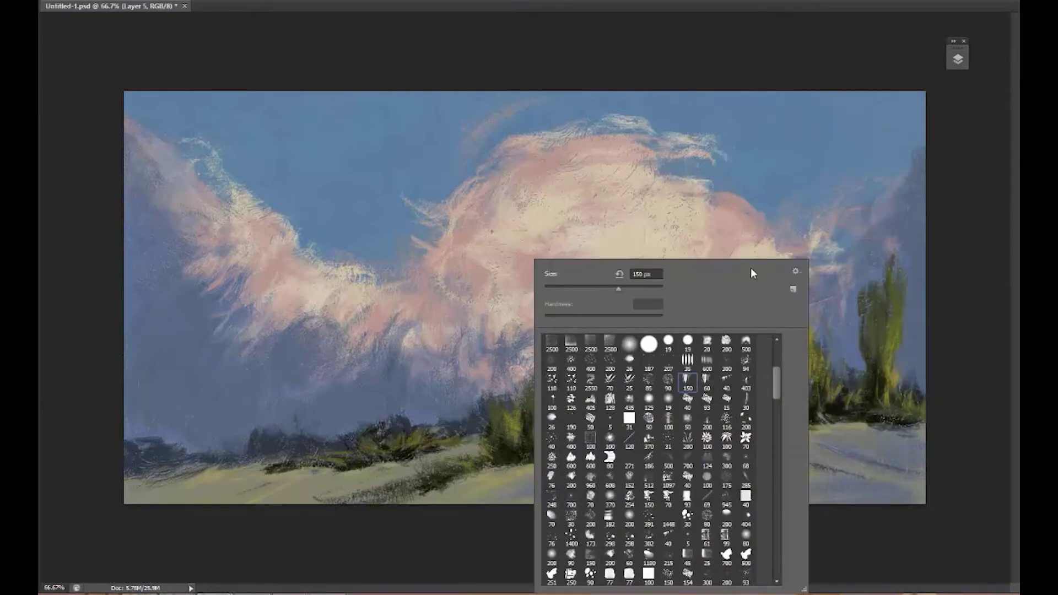
Choose a light blue and paint it into the sky around the big cloud.
{"action": "key", "text": "Return"}
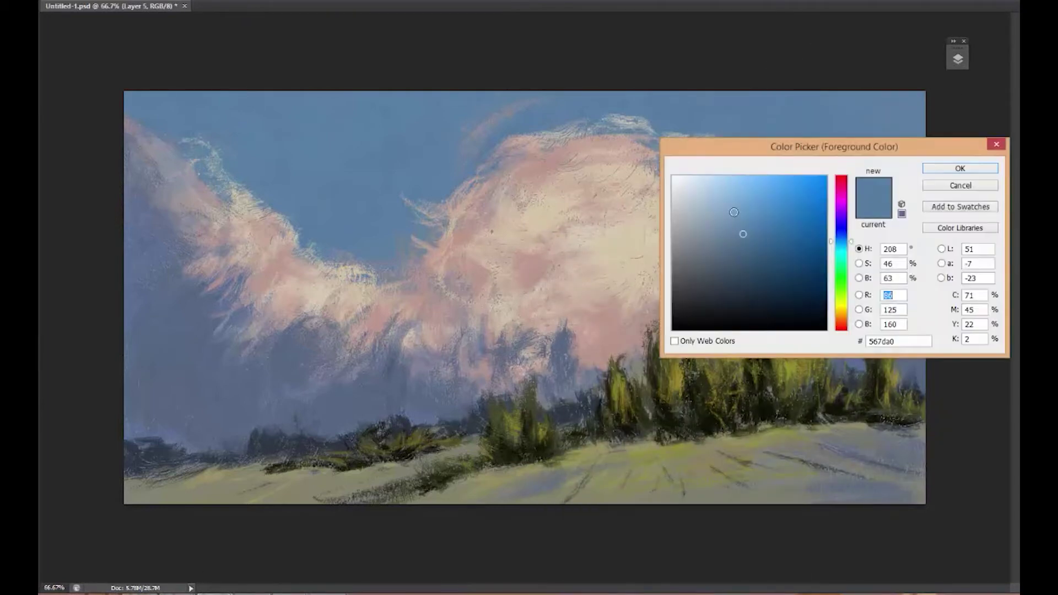
{"action": "key", "text": "Return"}
{"action": "mouse_move", "coordinate": [386, 227]}
{"action": "left_mouse_down"}
{"action": "mouse_move", "coordinate": [377, 255]}
{"action": "mouse_move", "coordinate": [414, 267]}
{"action": "mouse_move", "coordinate": [479, 193]}
{"action": "left_mouse_up"}
{"action": "mouse_move", "coordinate": [661, 176]}
{"action": "left_mouse_down"}
{"action": "mouse_move", "coordinate": [779, 200]}
{"action": "mouse_move", "coordinate": [717, 180]}
{"action": "mouse_move", "coordinate": [871, 195]}
{"action": "left_mouse_up"}
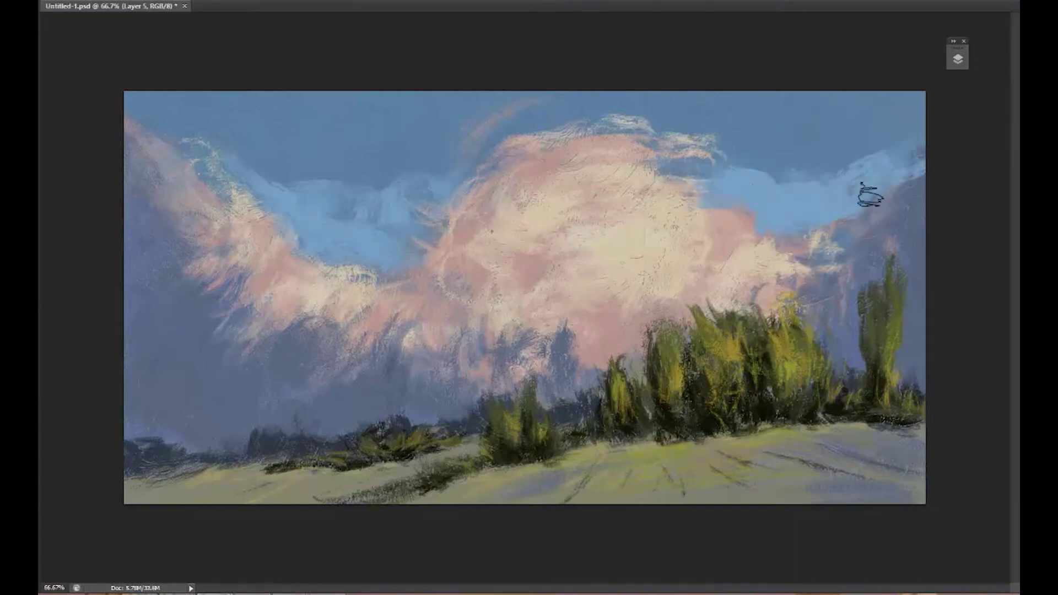
{"action": "left_click_drag", "start_coordinate": [217, 186], "coordinate": [271, 154]}
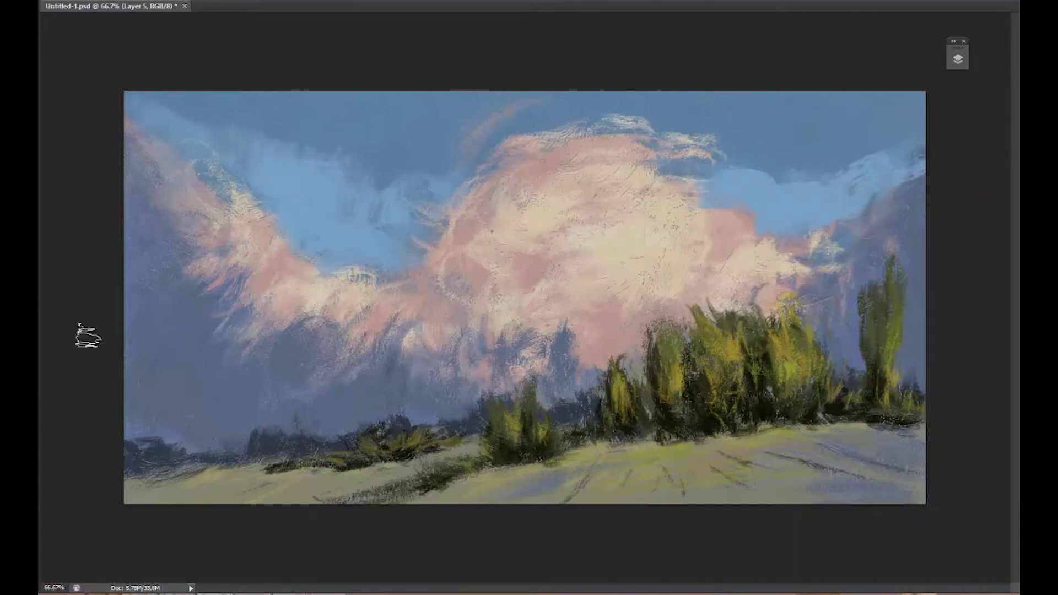
Paint a darker blue across the upper and upper-right sky.
{"action": "key", "text": "Return"}
{"action": "mouse_move", "coordinate": [760, 132]}
{"action": "left_mouse_down"}
{"action": "mouse_move", "coordinate": [780, 160]}
{"action": "mouse_move", "coordinate": [885, 130]}
{"action": "left_mouse_up"}
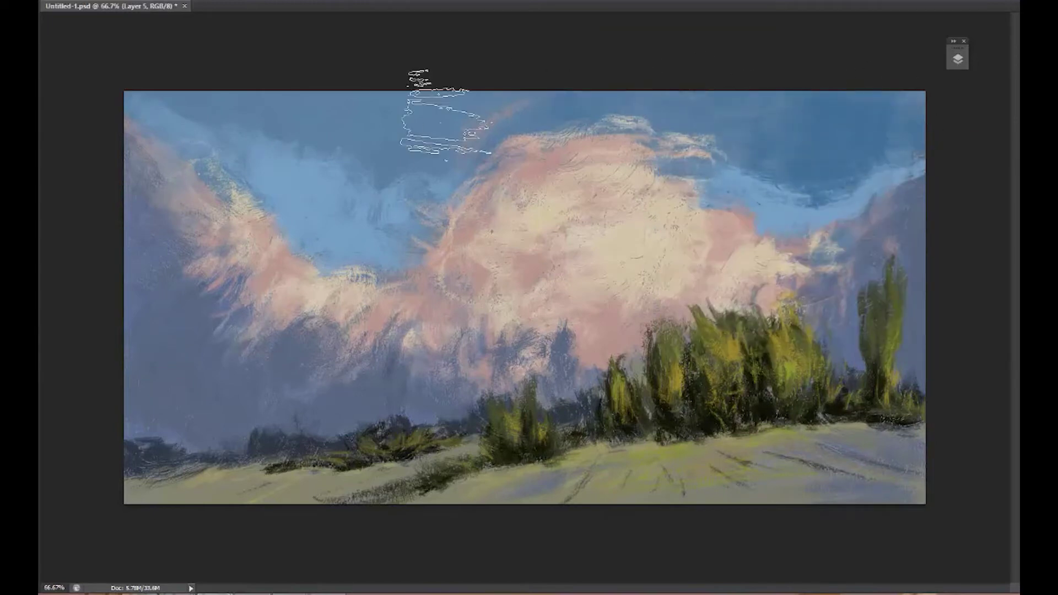
{"action": "left_click_drag", "start_coordinate": [397, 176], "coordinate": [270, 137]}
Lighten the upper sky with lighter blue and veil the lower-left hills in pale blue.
{"action": "key", "text": "Return"}
{"action": "left_click_drag", "start_coordinate": [771, 231], "coordinate": [904, 127]}
{"action": "mouse_move", "coordinate": [276, 165]}
{"action": "left_mouse_down"}
{"action": "mouse_move", "coordinate": [411, 149]}
{"action": "mouse_move", "coordinate": [286, 151]}
{"action": "mouse_move", "coordinate": [385, 116]}
{"action": "left_mouse_up"}
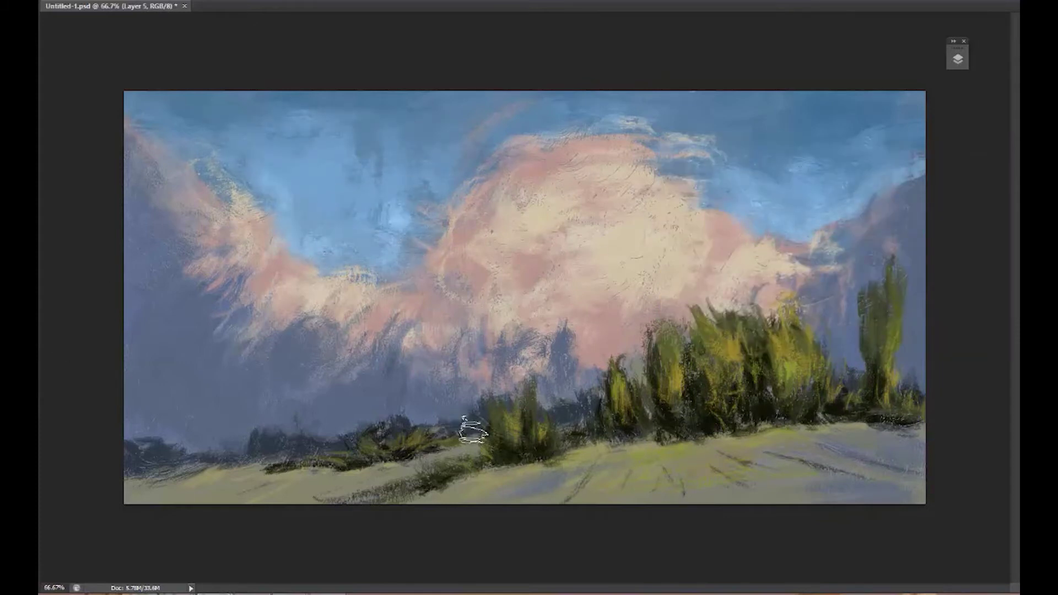
{"action": "left_click_drag", "start_coordinate": [472, 425], "coordinate": [261, 421]}
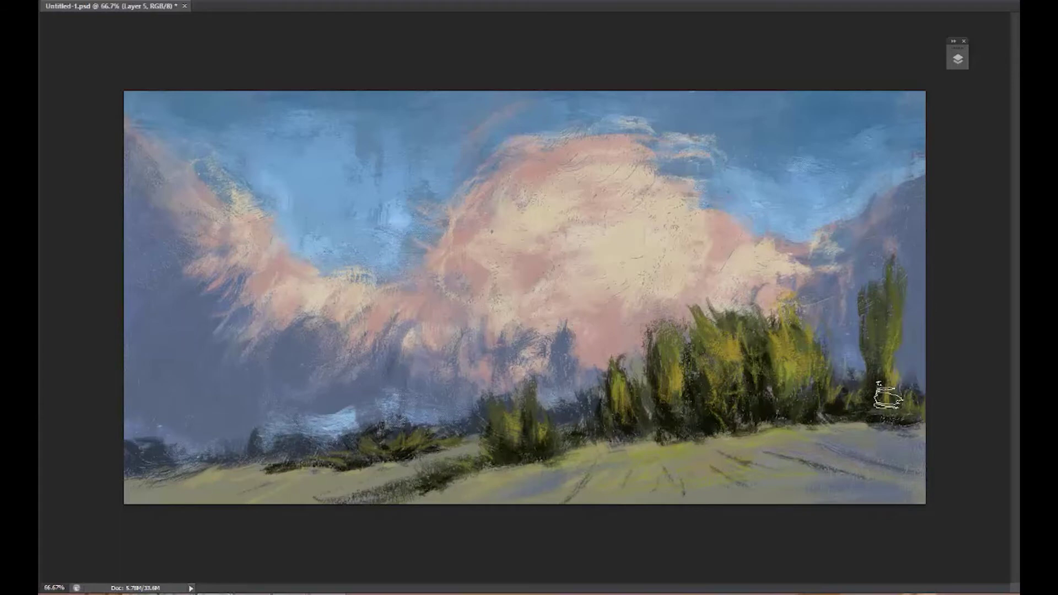
{"action": "left_click_drag", "start_coordinate": [287, 187], "coordinate": [358, 225]}
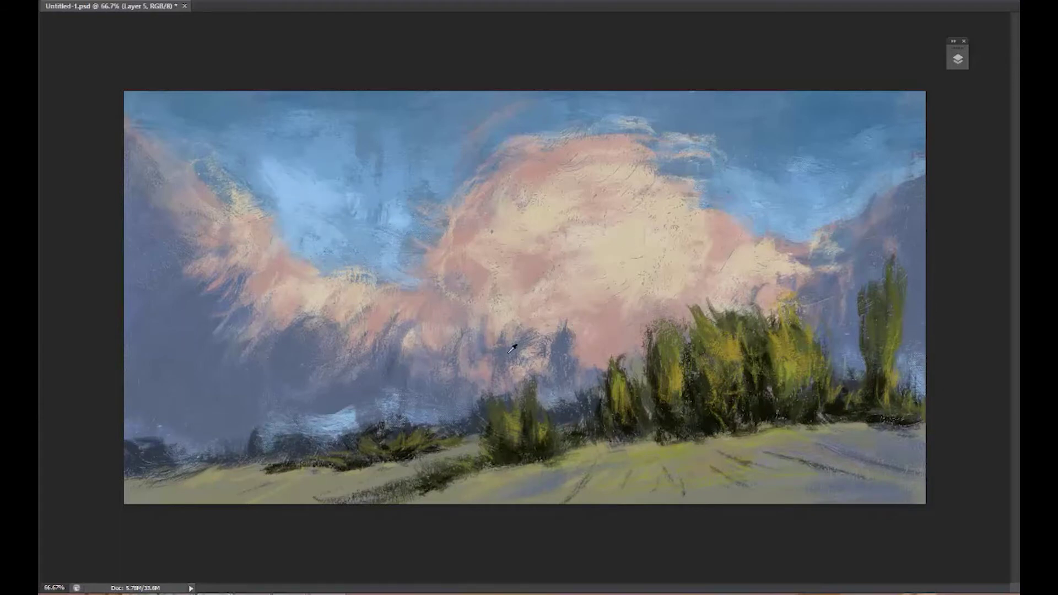
{"action": "key", "text": "F6"}
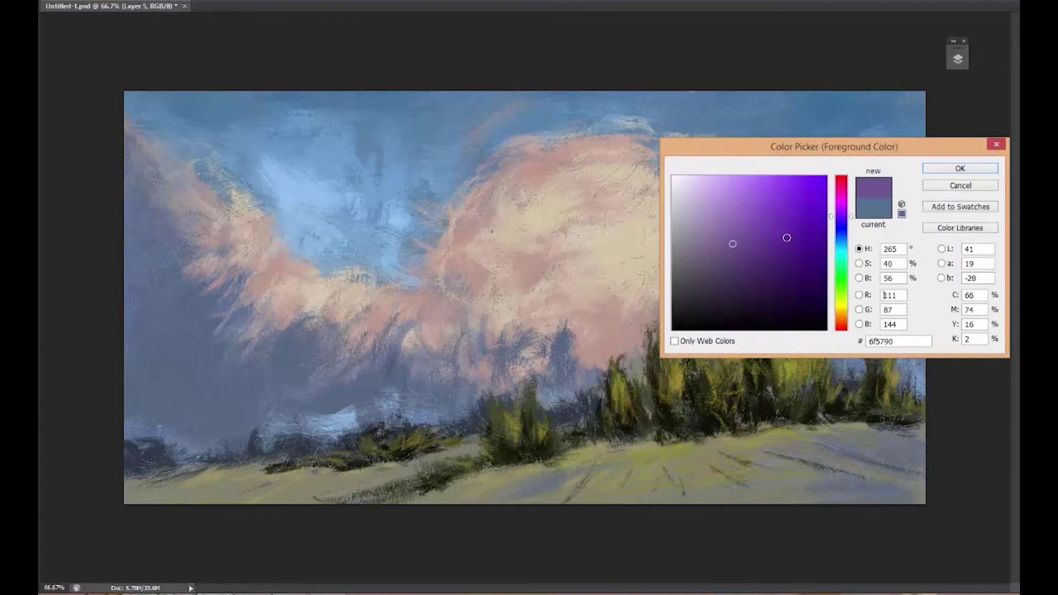
Pick purple, then a darker purple, and paint purple strokes along the lower-left hills.
{"action": "left_click", "coordinate": [725, 274]}
{"action": "key", "text": "Return"}
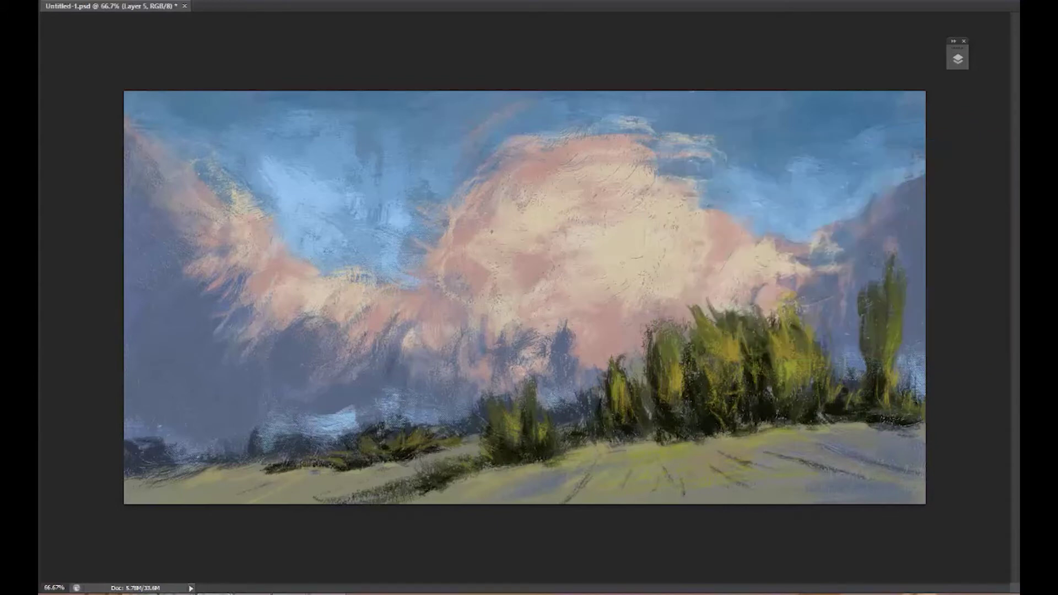
{"action": "mouse_move", "coordinate": [297, 380]}
{"action": "left_mouse_down"}
{"action": "mouse_move", "coordinate": [346, 394]}
{"action": "mouse_move", "coordinate": [309, 407]}
{"action": "left_mouse_up"}
{"action": "key", "text": "F6"}
{"action": "left_click", "coordinate": [720, 282]}
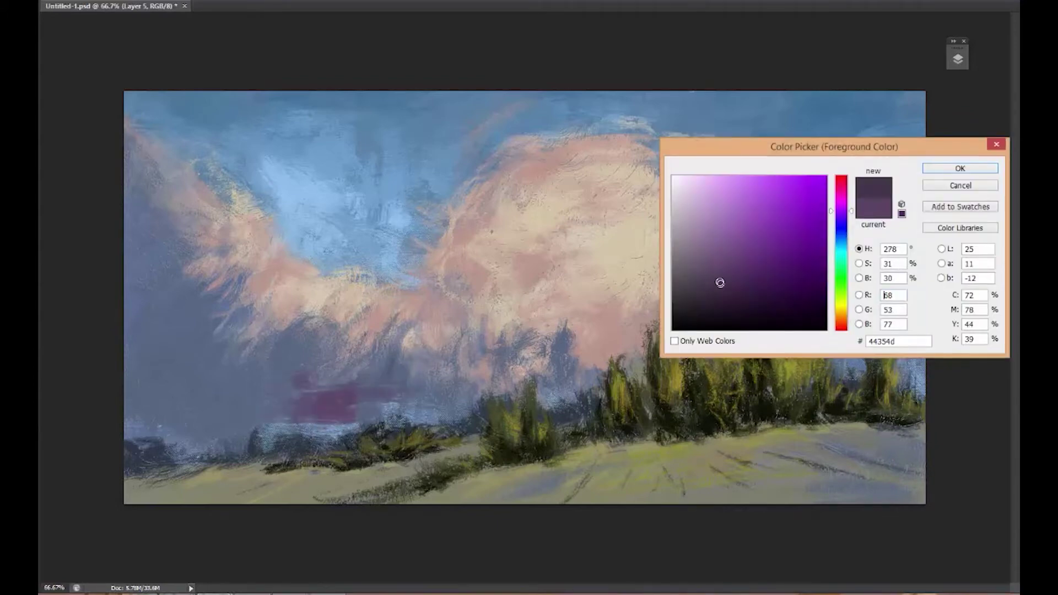
{"action": "key", "text": "Return"}
{"action": "left_click_drag", "start_coordinate": [405, 411], "coordinate": [279, 413]}
Shade the big cloud's left edge, left cloud mass, sky between trees and lower-right field purple.
{"action": "mouse_move", "coordinate": [473, 266]}
{"action": "left_mouse_down"}
{"action": "mouse_move", "coordinate": [448, 236]}
{"action": "mouse_move", "coordinate": [463, 306]}
{"action": "mouse_move", "coordinate": [483, 314]}
{"action": "mouse_move", "coordinate": [440, 329]}
{"action": "mouse_move", "coordinate": [437, 365]}
{"action": "mouse_move", "coordinate": [551, 330]}
{"action": "mouse_move", "coordinate": [594, 330]}
{"action": "left_mouse_up"}
{"action": "mouse_move", "coordinate": [523, 218]}
{"action": "left_mouse_down"}
{"action": "mouse_move", "coordinate": [332, 295]}
{"action": "mouse_move", "coordinate": [231, 362]}
{"action": "mouse_move", "coordinate": [171, 213]}
{"action": "mouse_move", "coordinate": [142, 295]}
{"action": "mouse_move", "coordinate": [118, 253]}
{"action": "mouse_move", "coordinate": [156, 273]}
{"action": "mouse_move", "coordinate": [220, 361]}
{"action": "mouse_move", "coordinate": [354, 366]}
{"action": "mouse_move", "coordinate": [307, 409]}
{"action": "mouse_move", "coordinate": [179, 375]}
{"action": "mouse_move", "coordinate": [601, 380]}
{"action": "left_mouse_up"}
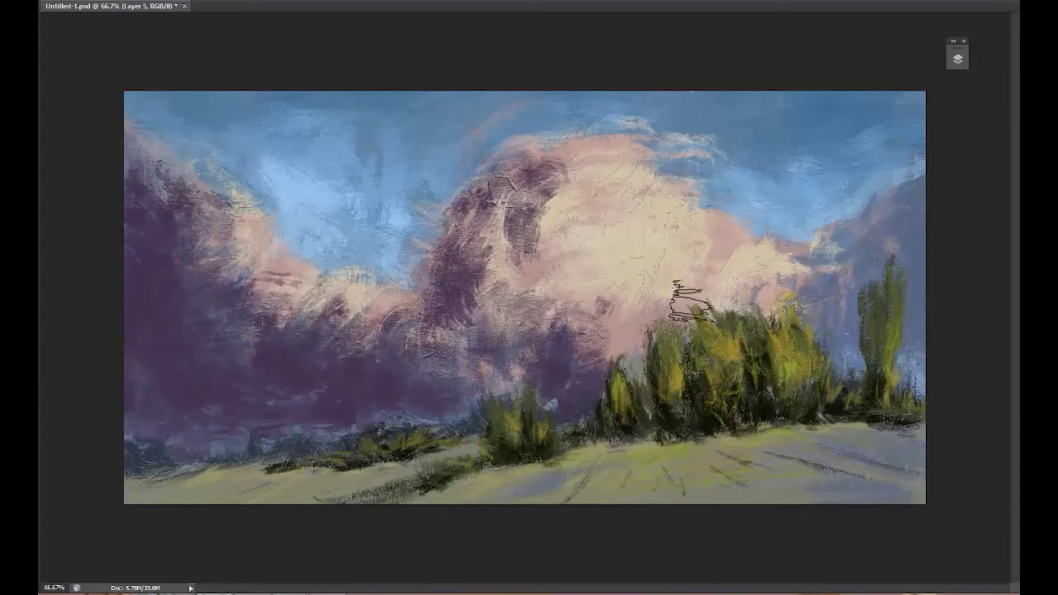
{"action": "left_click_drag", "start_coordinate": [819, 294], "coordinate": [907, 379]}
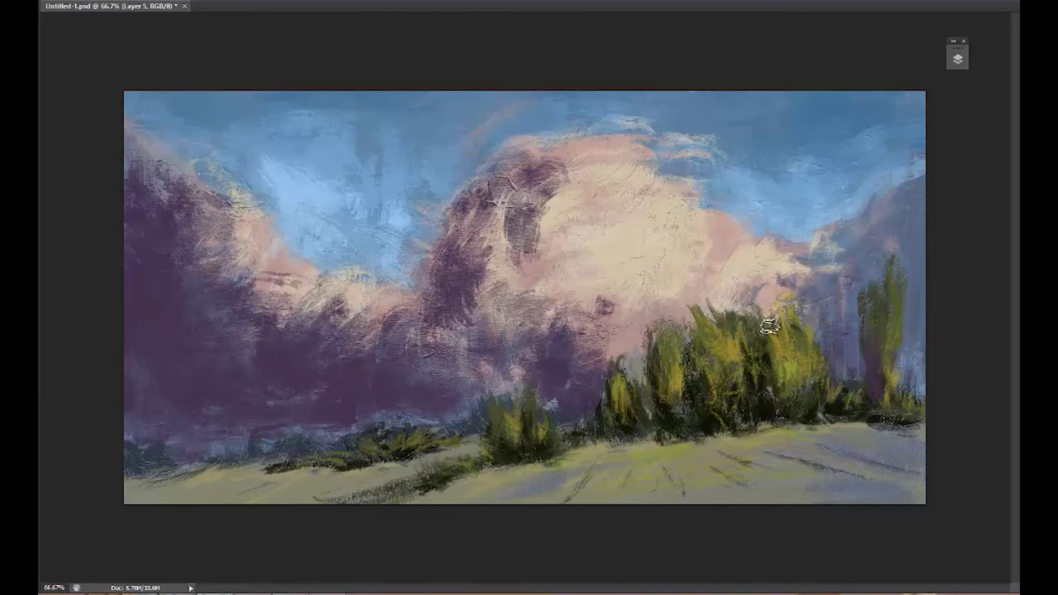
{"action": "mouse_move", "coordinate": [650, 445]}
{"action": "left_mouse_down"}
{"action": "mouse_move", "coordinate": [838, 444]}
{"action": "mouse_move", "coordinate": [901, 378]}
{"action": "mouse_move", "coordinate": [904, 182]}
{"action": "left_mouse_up"}
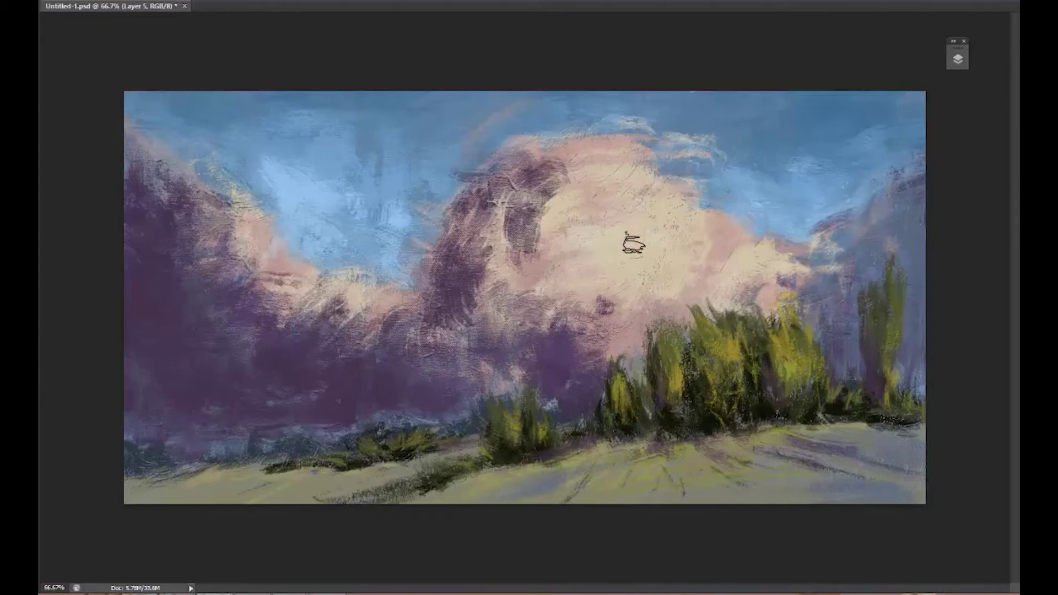
{"action": "key", "text": "F2"}
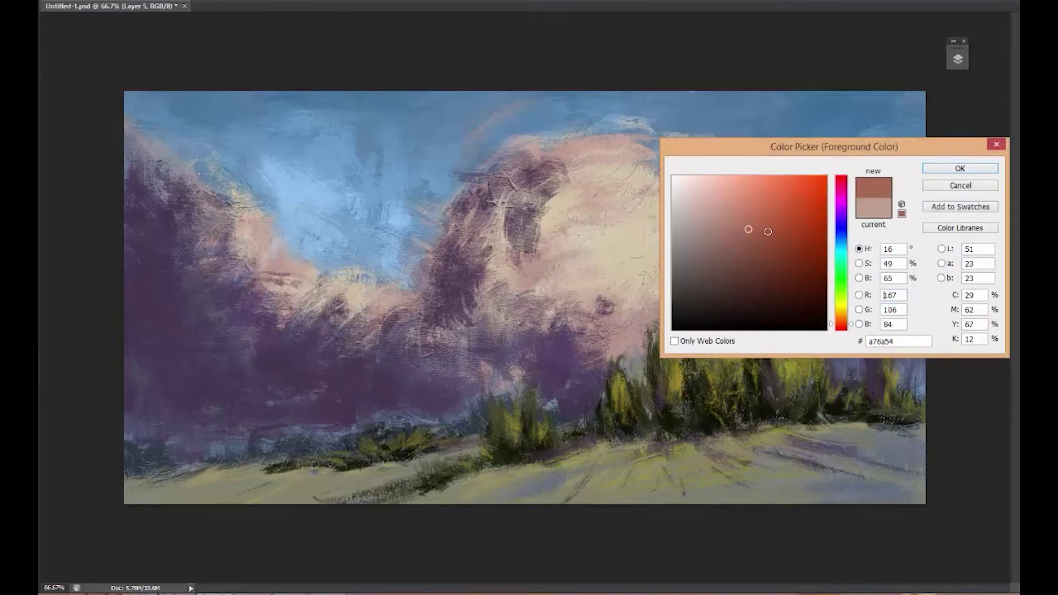
Paint salmon-pink light onto the left cloud band and over the purple cloud area.
{"action": "left_click", "coordinate": [746, 189]}
{"action": "left_click", "coordinate": [960, 168]}
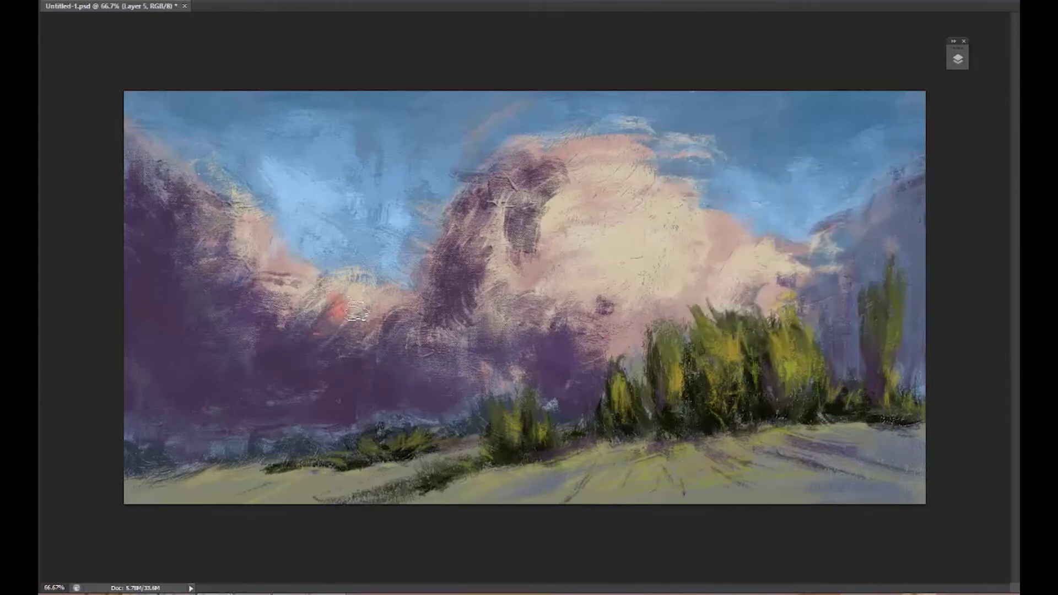
{"action": "left_click_drag", "start_coordinate": [355, 312], "coordinate": [259, 342]}
{"action": "left_click_drag", "start_coordinate": [330, 341], "coordinate": [413, 323]}
{"action": "left_click_drag", "start_coordinate": [620, 302], "coordinate": [550, 342]}
{"action": "mouse_move", "coordinate": [281, 278]}
{"action": "left_mouse_down"}
{"action": "mouse_move", "coordinate": [248, 309]}
{"action": "mouse_move", "coordinate": [226, 309]}
{"action": "mouse_move", "coordinate": [215, 228]}
{"action": "left_mouse_up"}
{"action": "mouse_move", "coordinate": [557, 161]}
{"action": "left_mouse_down"}
{"action": "mouse_move", "coordinate": [637, 130]}
{"action": "mouse_move", "coordinate": [432, 243]}
{"action": "mouse_move", "coordinate": [457, 276]}
{"action": "mouse_move", "coordinate": [412, 315]}
{"action": "left_mouse_up"}
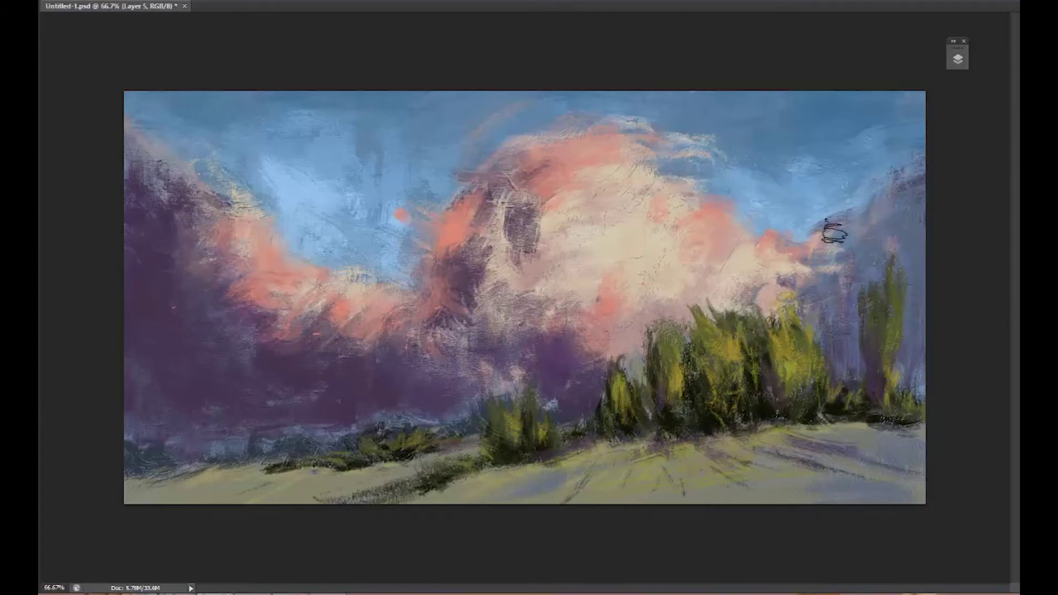
Paint pink over the left and centre clouds and add pink wisps on the upper-left edge.
{"action": "key", "text": "F2"}
{"action": "left_click", "coordinate": [937, 173]}
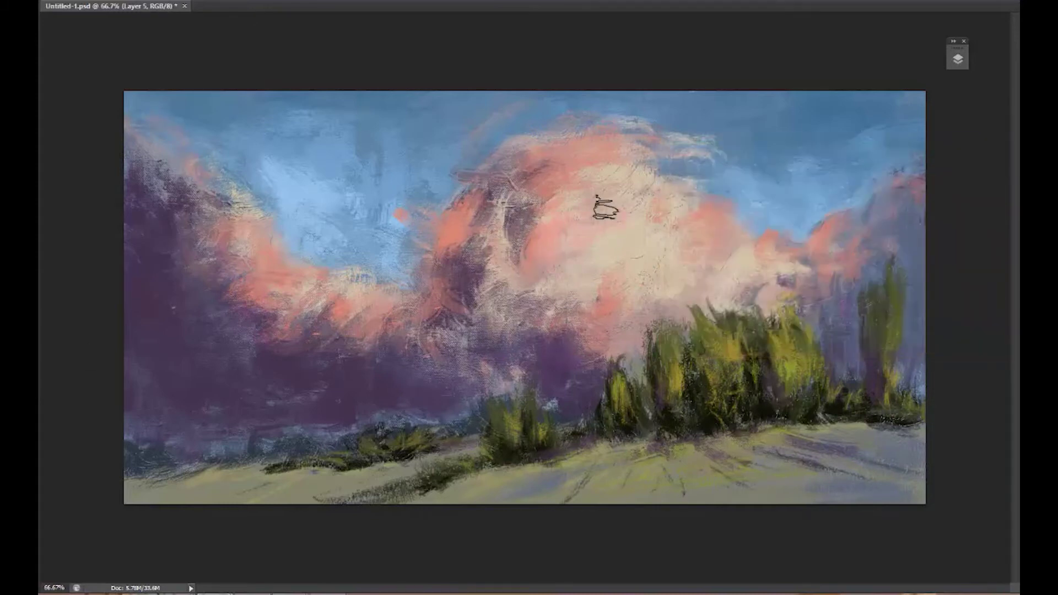
{"action": "mouse_move", "coordinate": [397, 323]}
{"action": "left_mouse_down"}
{"action": "mouse_move", "coordinate": [271, 234]}
{"action": "mouse_move", "coordinate": [446, 292]}
{"action": "mouse_move", "coordinate": [221, 209]}
{"action": "left_mouse_up"}
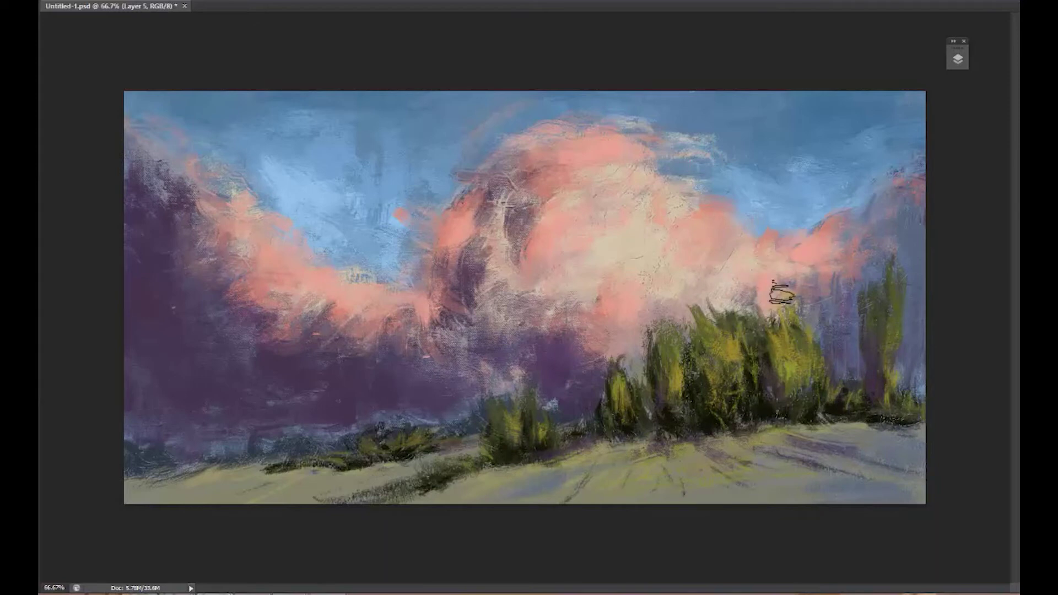
{"action": "key", "text": "F2"}
{"action": "key", "text": "Return"}
{"action": "left_click_drag", "start_coordinate": [461, 186], "coordinate": [460, 224]}
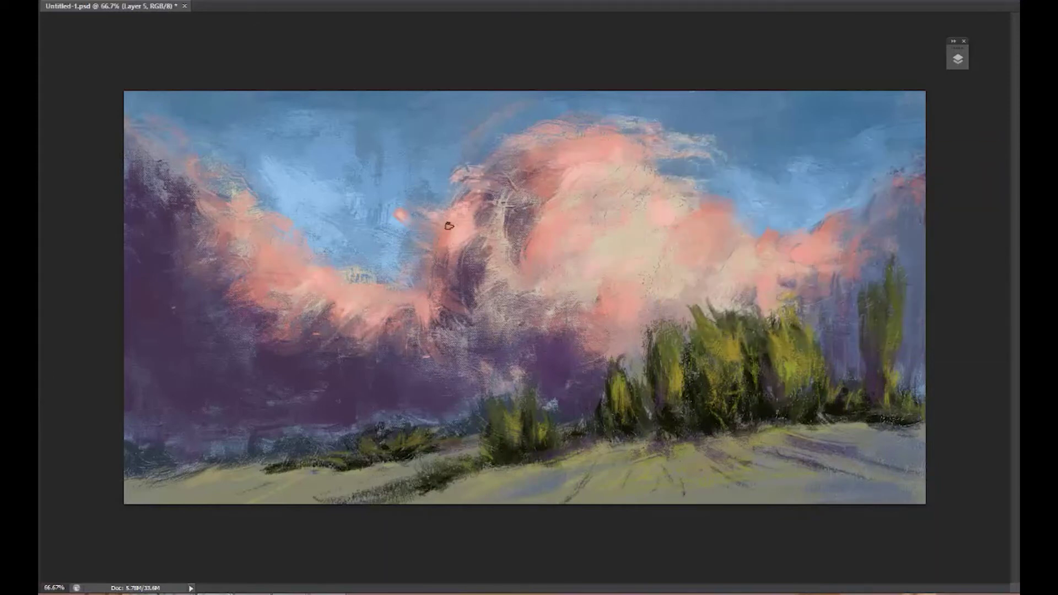
Change the paint colour to a lighter pink, then to a warmer salmon red.
{"action": "key", "text": "F2"}
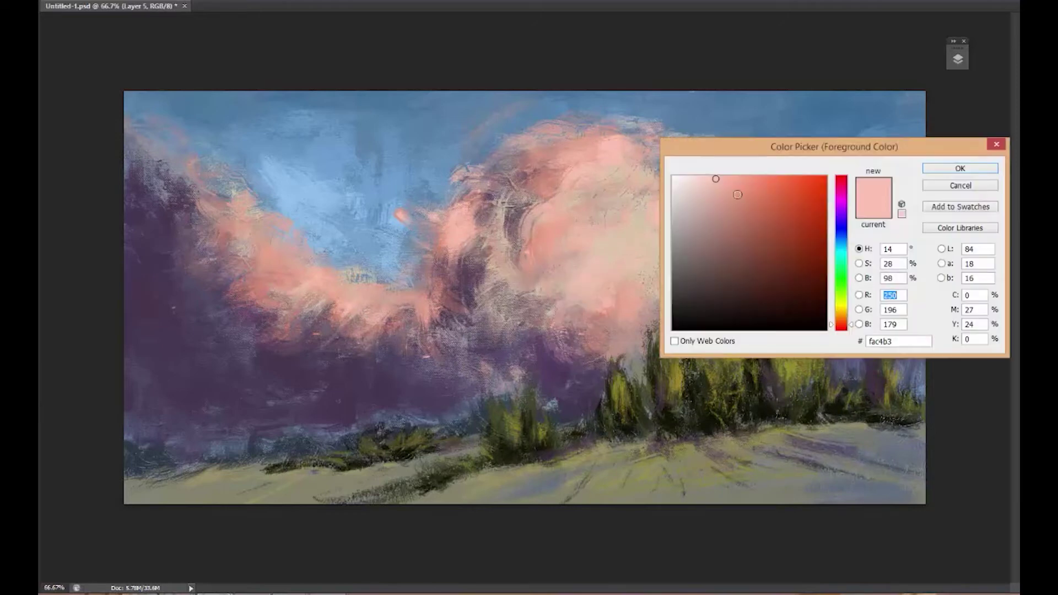
{"action": "key", "text": "Return"}
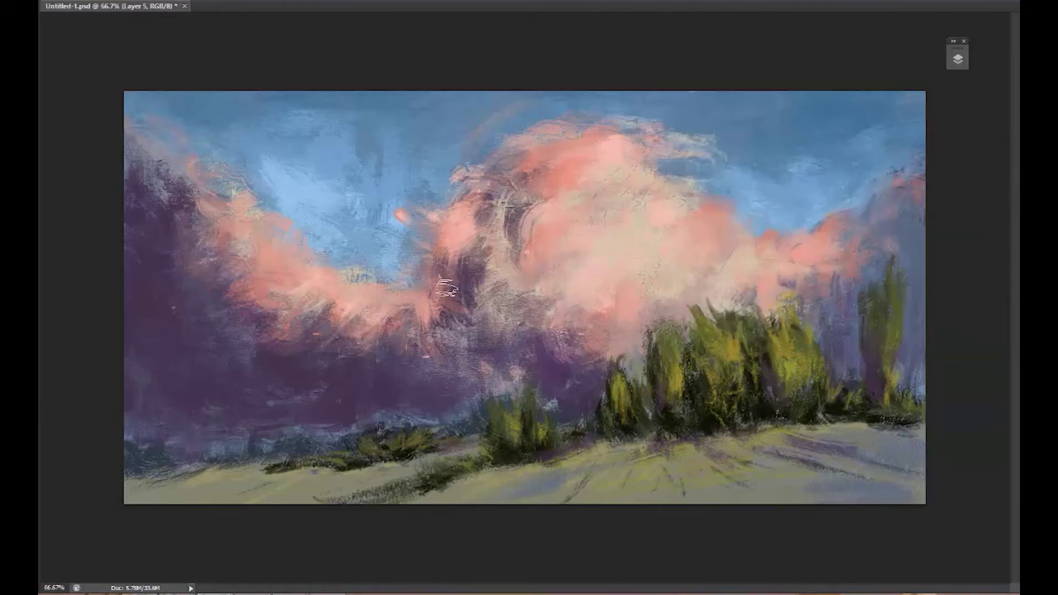
{"action": "key", "text": "F2"}
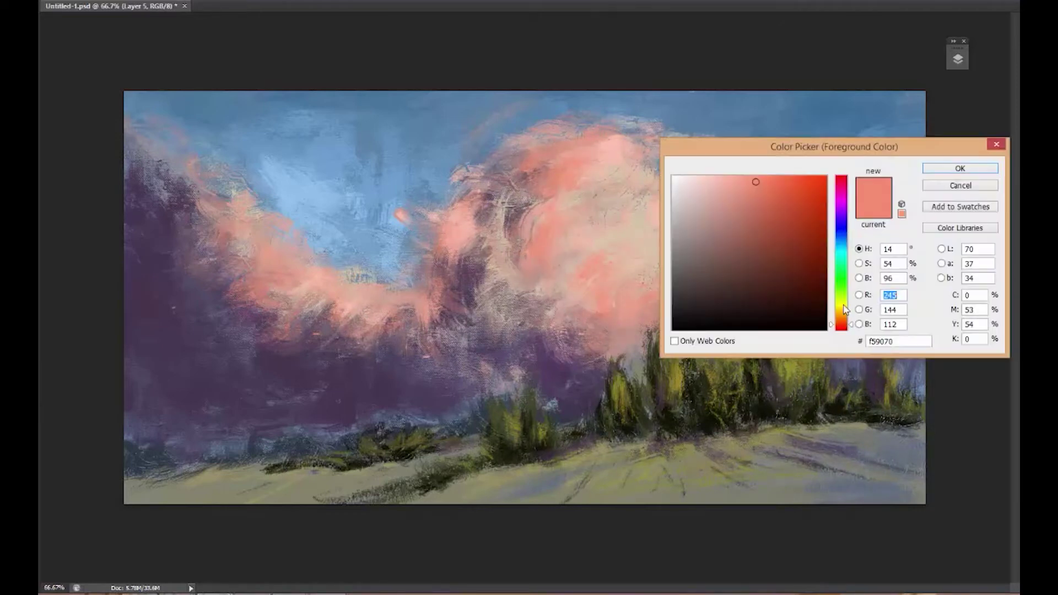
{"action": "left_click", "coordinate": [845, 194]}
{"action": "left_click_drag", "start_coordinate": [846, 194], "coordinate": [846, 322]}
{"action": "key", "text": "Return"}
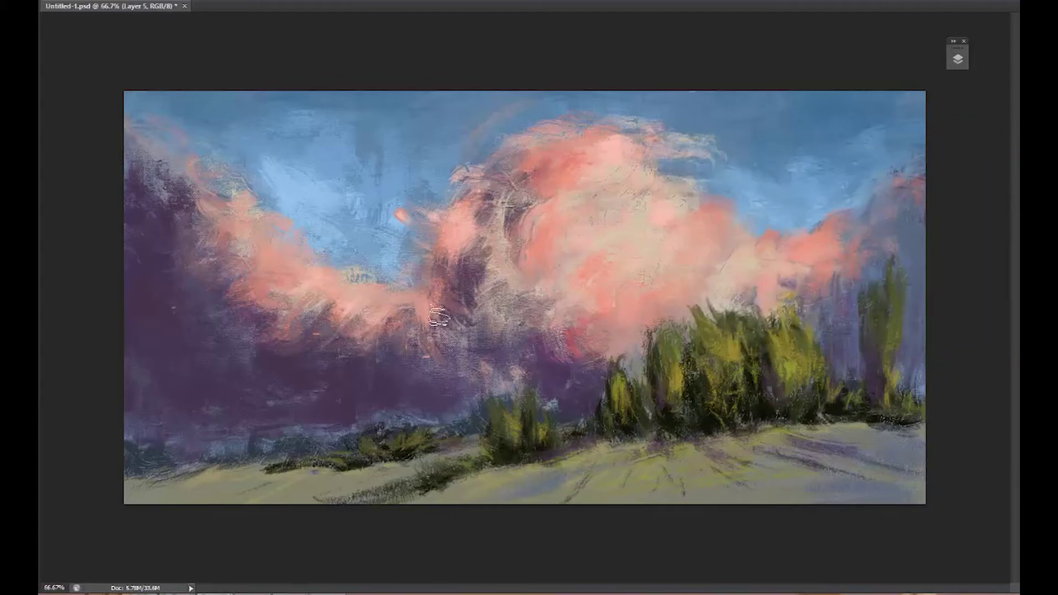
Pick a pale cream and paint bright highlights and a large glow at the big cloud's centre.
{"action": "key", "text": "F2"}
{"action": "left_click", "coordinate": [702, 181]}
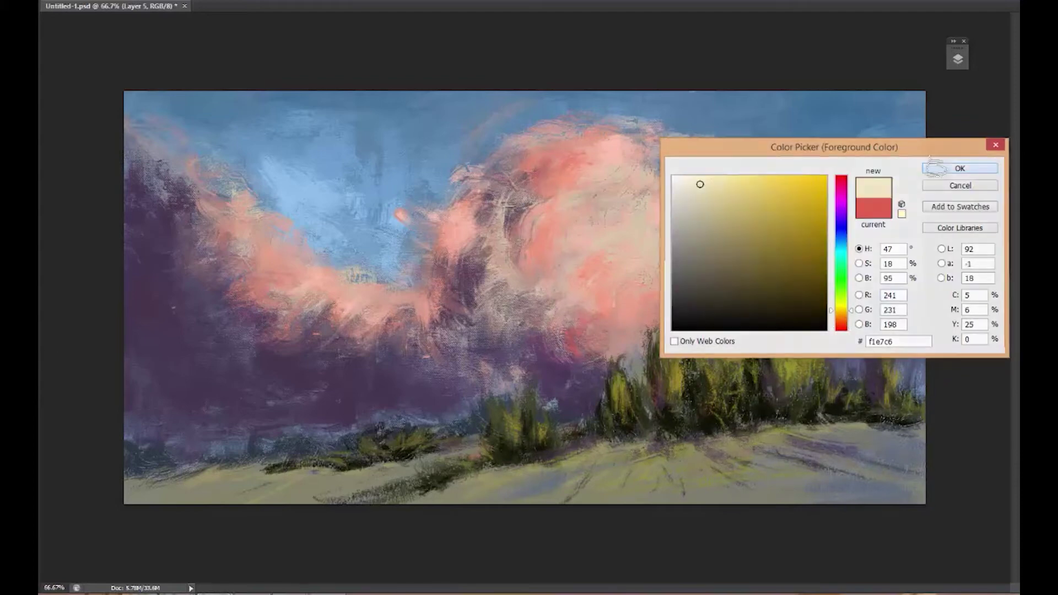
{"action": "key", "text": "Return"}
{"action": "left_click_drag", "start_coordinate": [601, 286], "coordinate": [655, 217]}
{"action": "left_click_drag", "start_coordinate": [628, 168], "coordinate": [598, 195]}
{"action": "left_click", "coordinate": [456, 250]}
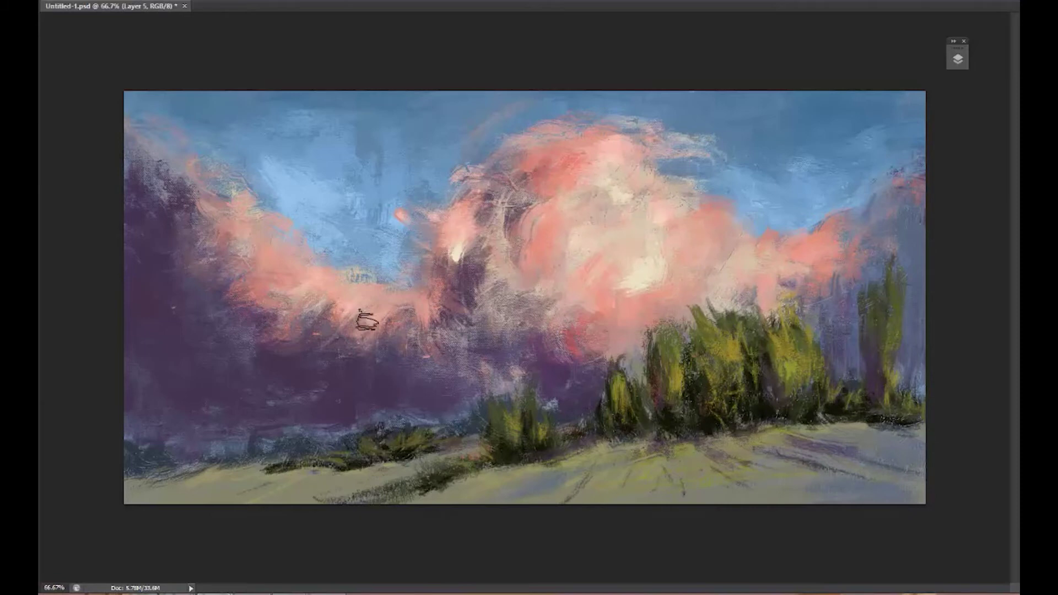
{"action": "mouse_move", "coordinate": [591, 259]}
{"action": "left_mouse_down"}
{"action": "mouse_move", "coordinate": [579, 299]}
{"action": "mouse_move", "coordinate": [677, 221]}
{"action": "left_mouse_up"}
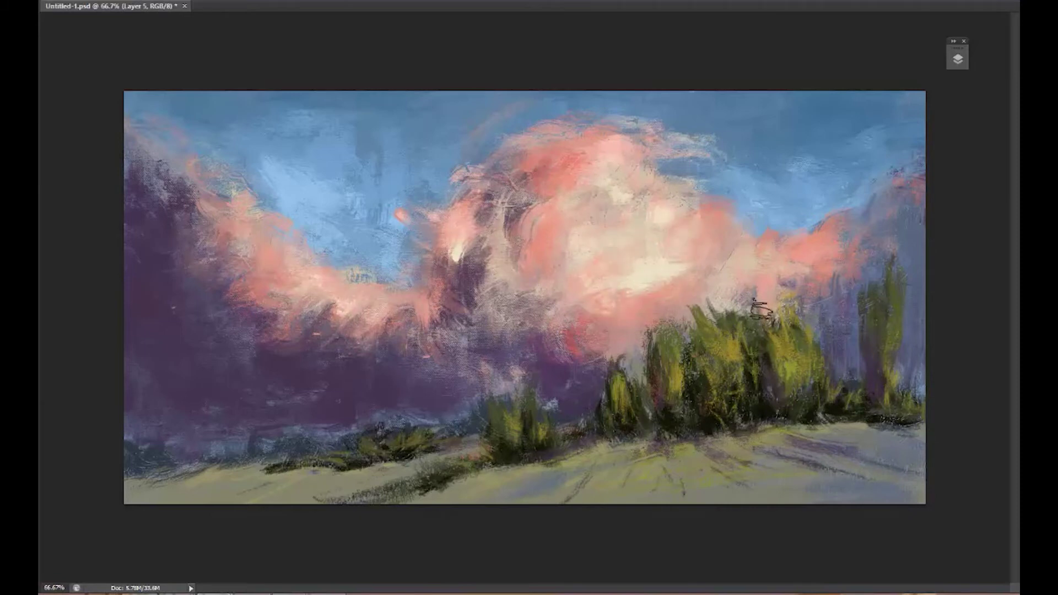
{"action": "mouse_move", "coordinate": [738, 319]}
{"action": "left_mouse_down"}
{"action": "mouse_move", "coordinate": [760, 286]}
{"action": "mouse_move", "coordinate": [816, 248]}
{"action": "left_mouse_up"}
{"action": "left_click_drag", "start_coordinate": [653, 291], "coordinate": [668, 288]}
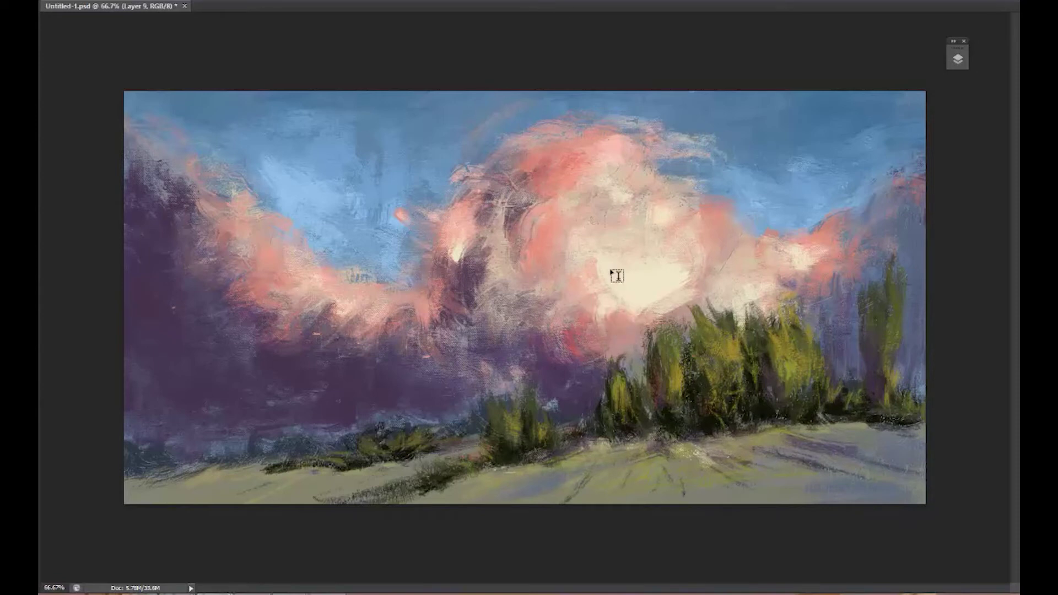
On Layer 6, soften the cream cloud centre with pink and blend mauve into the purple cloud.
{"action": "left_click", "coordinate": [958, 59]}
{"action": "left_click", "coordinate": [848, 146]}
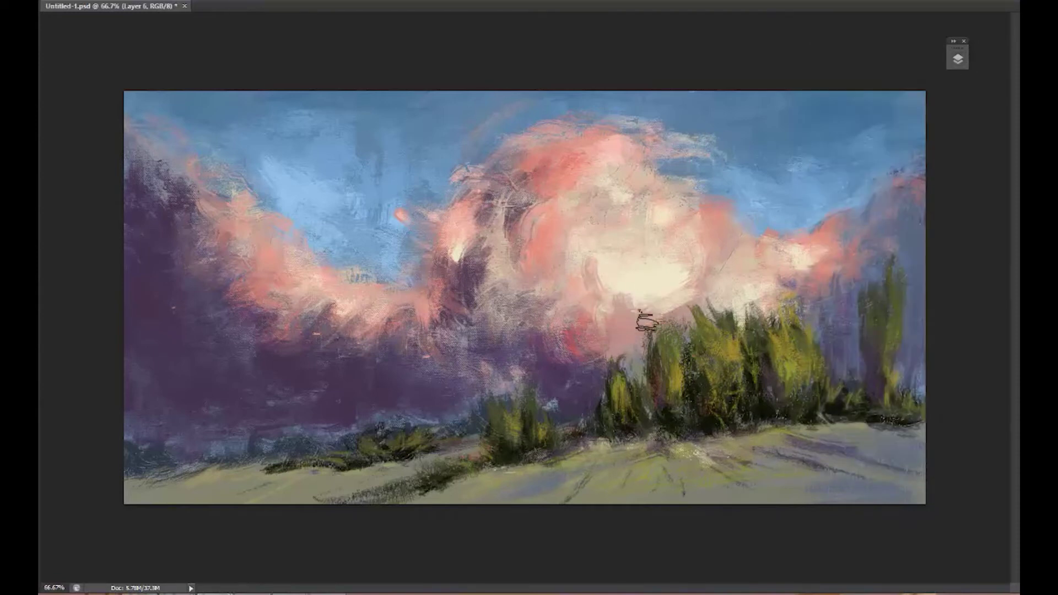
{"action": "mouse_move", "coordinate": [660, 293]}
{"action": "left_mouse_down"}
{"action": "mouse_move", "coordinate": [697, 264]}
{"action": "mouse_move", "coordinate": [590, 291]}
{"action": "mouse_move", "coordinate": [560, 366]}
{"action": "left_mouse_up"}
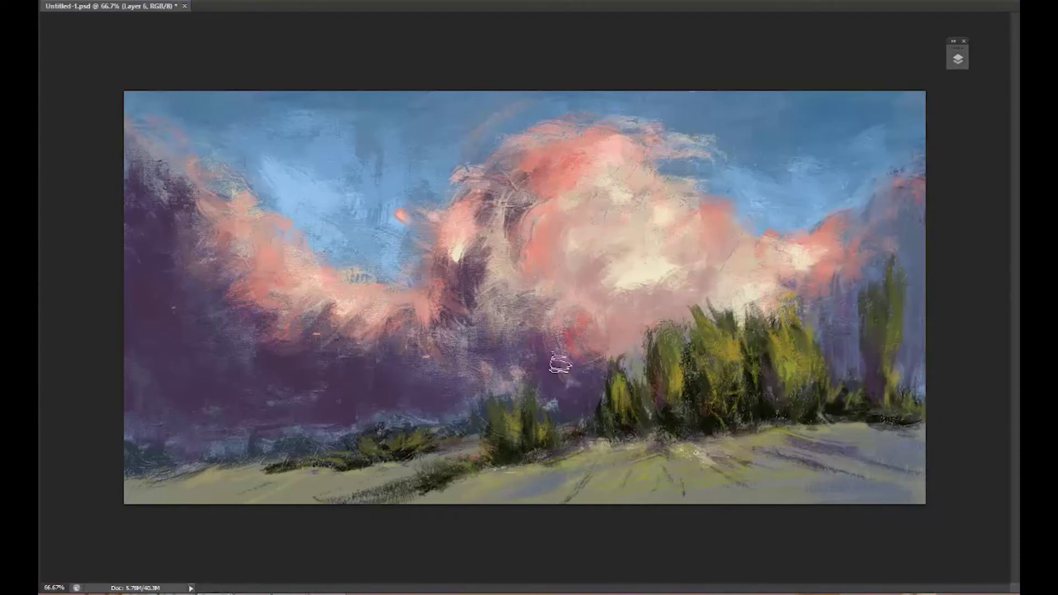
{"action": "mouse_move", "coordinate": [385, 236]}
{"action": "left_mouse_down"}
{"action": "mouse_move", "coordinate": [569, 193]}
{"action": "mouse_move", "coordinate": [468, 308]}
{"action": "mouse_move", "coordinate": [563, 394]}
{"action": "left_mouse_up"}
{"action": "mouse_move", "coordinate": [457, 355]}
{"action": "left_mouse_down"}
{"action": "mouse_move", "coordinate": [307, 371]}
{"action": "mouse_move", "coordinate": [452, 287]}
{"action": "left_mouse_up"}
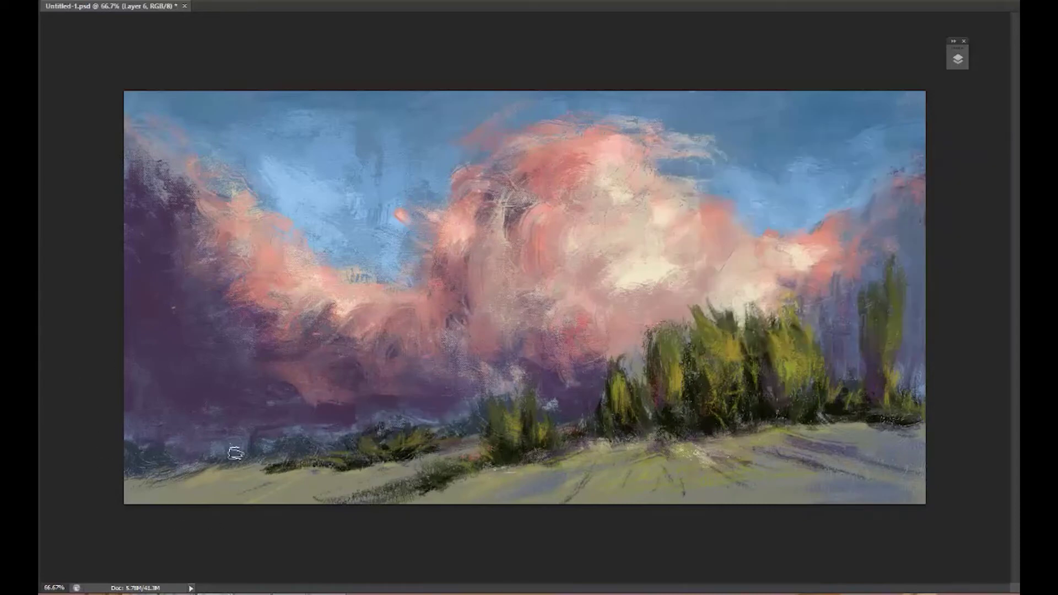
Paint a dark bluish treeline and left bushes, then lay light paint on the ground below the trees.
{"action": "mouse_move", "coordinate": [153, 469]}
{"action": "left_mouse_down"}
{"action": "mouse_move", "coordinate": [396, 469]}
{"action": "mouse_move", "coordinate": [185, 440]}
{"action": "left_mouse_up"}
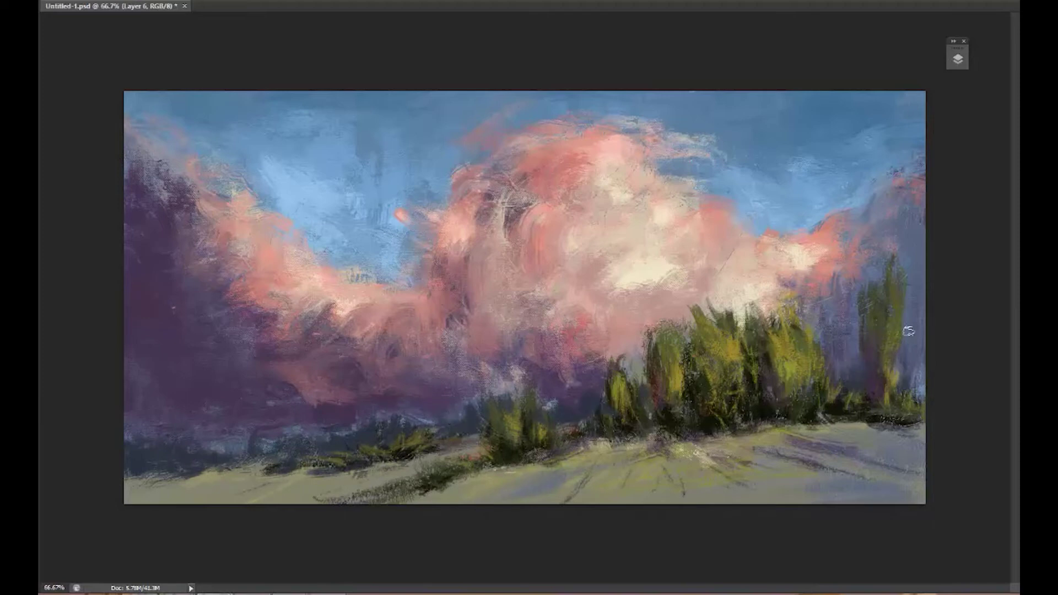
{"action": "left_click_drag", "start_coordinate": [906, 361], "coordinate": [914, 417]}
{"action": "left_click_drag", "start_coordinate": [303, 480], "coordinate": [234, 446]}
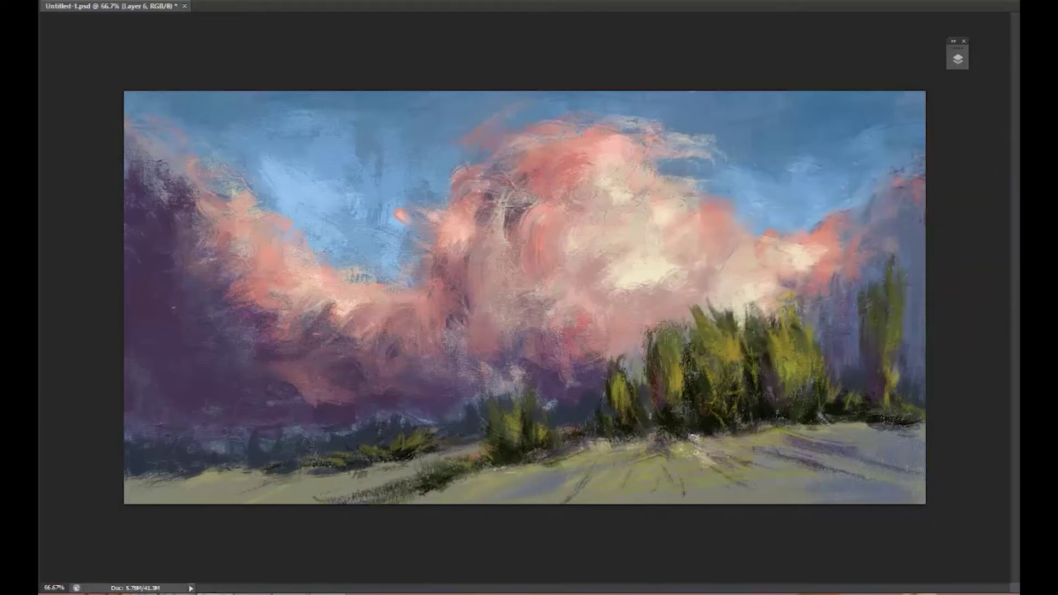
{"action": "key", "text": "F12"}
{"action": "key", "text": "Return"}
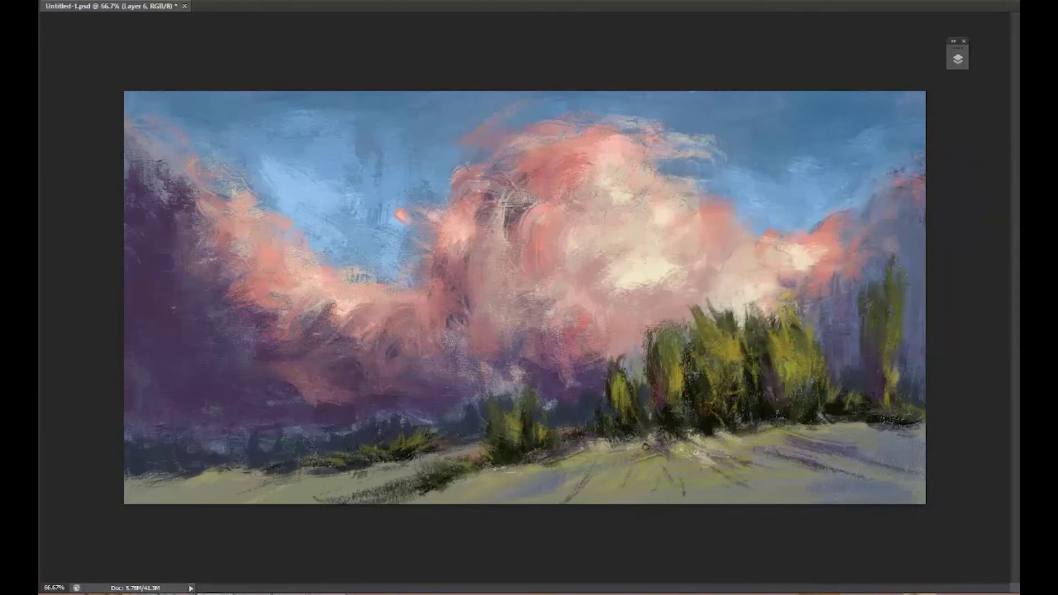
{"action": "left_click_drag", "start_coordinate": [646, 446], "coordinate": [858, 427]}
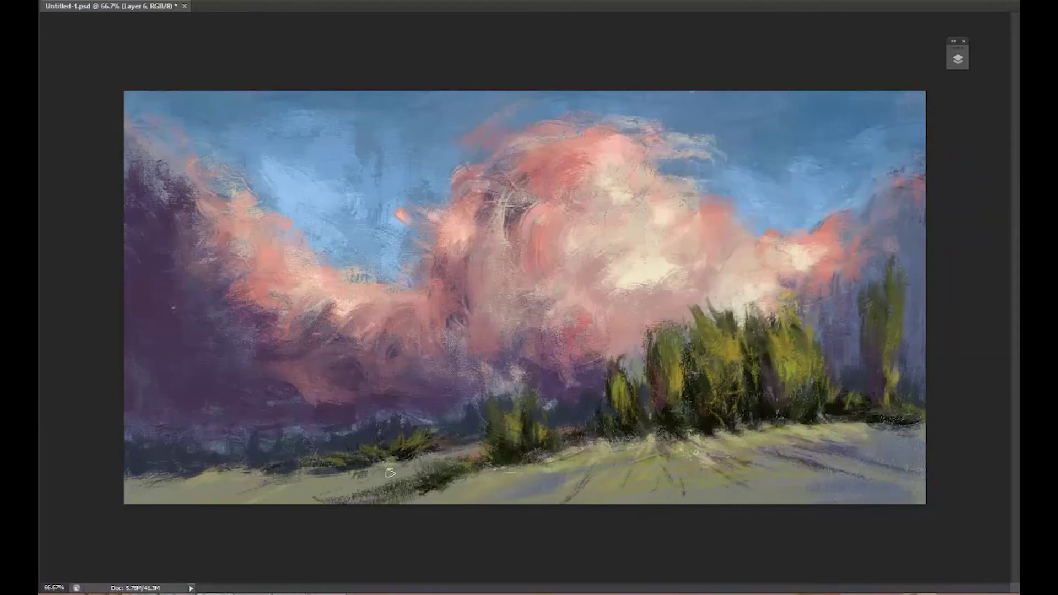
{"action": "key", "text": "F12"}
Pick mint green and light cyan, brushing cyan into the sky along the cloud edges and pinkish white on top.
{"action": "left_click", "coordinate": [728, 210]}
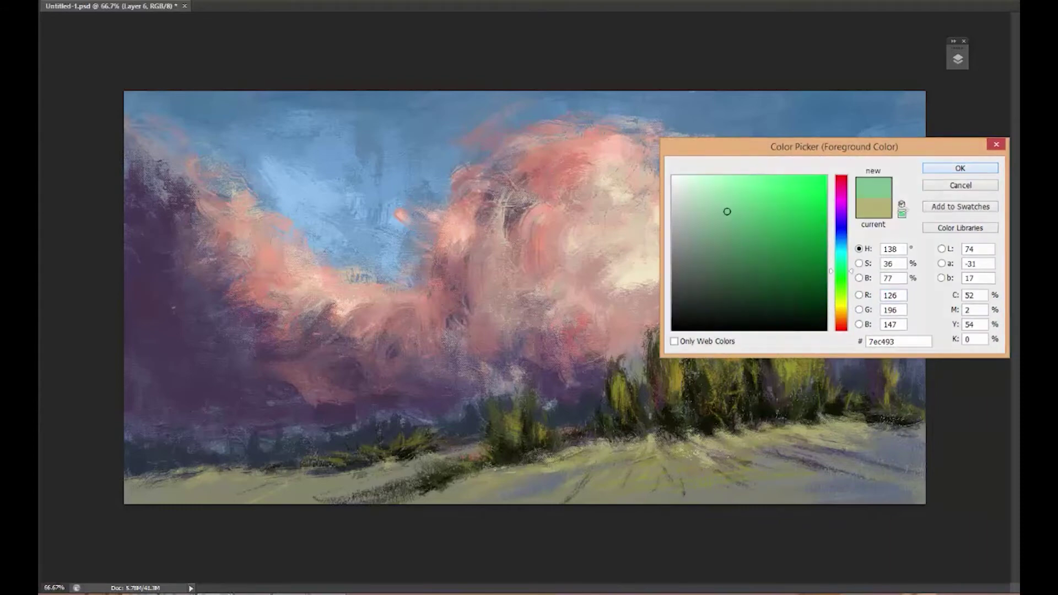
{"action": "key", "text": "Return"}
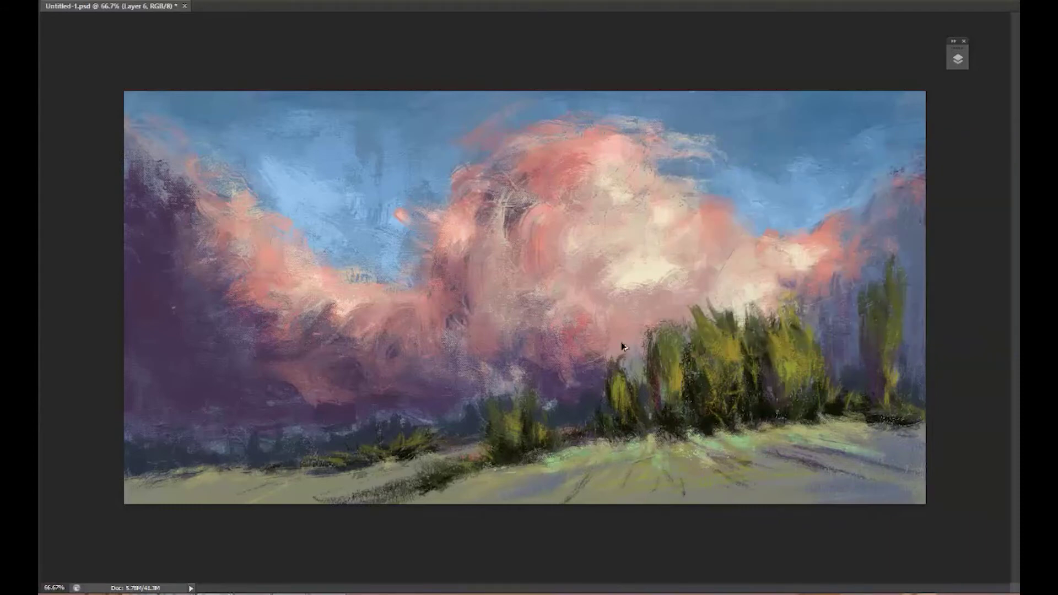
{"action": "key", "text": "F12"}
{"action": "key", "text": "Return"}
{"action": "mouse_move", "coordinate": [793, 234]}
{"action": "left_mouse_down"}
{"action": "mouse_move", "coordinate": [810, 200]}
{"action": "mouse_move", "coordinate": [848, 190]}
{"action": "left_mouse_up"}
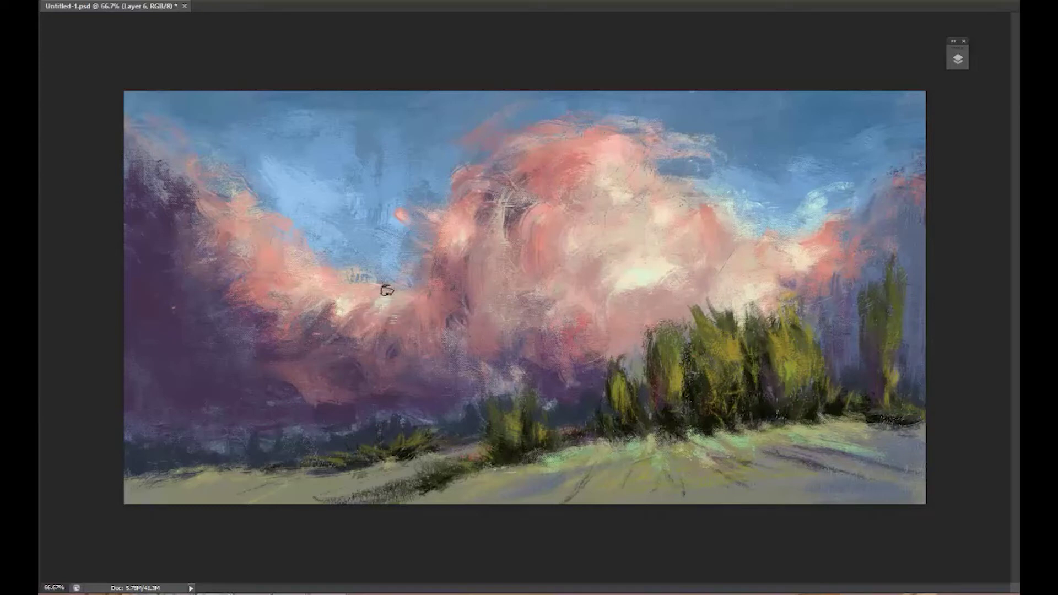
{"action": "left_click_drag", "start_coordinate": [380, 288], "coordinate": [308, 218]}
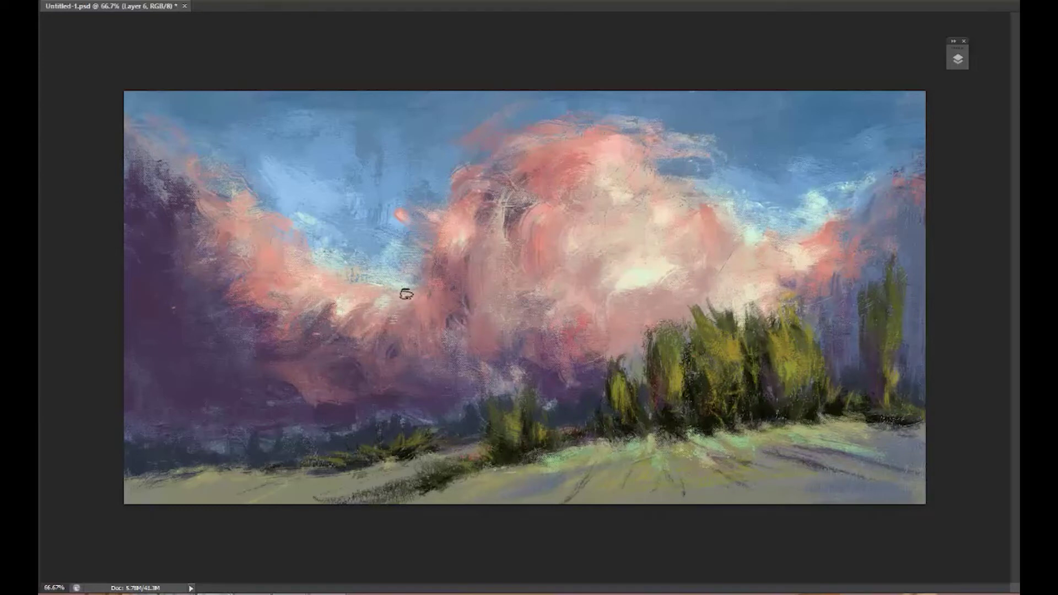
{"action": "left_click_drag", "start_coordinate": [602, 263], "coordinate": [583, 294]}
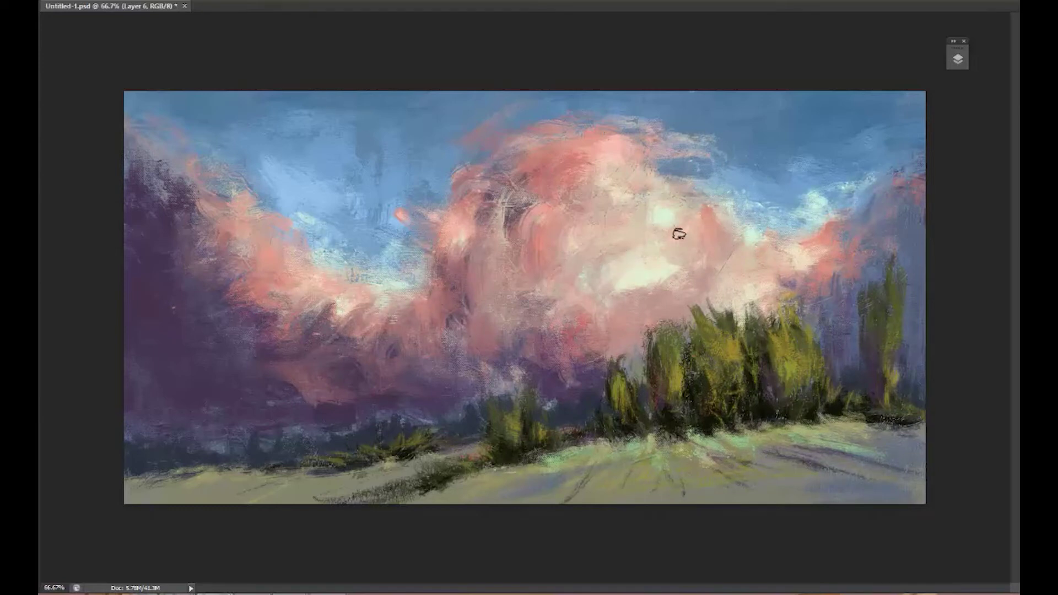
{"action": "left_click_drag", "start_coordinate": [605, 170], "coordinate": [572, 149]}
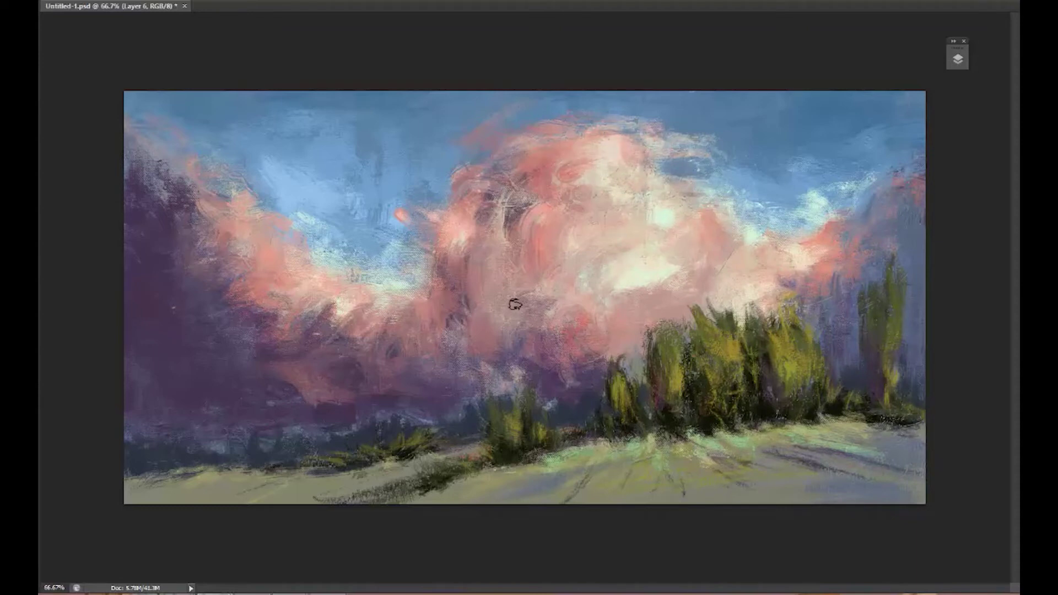
Brighten the central cloud and its edges with pale cyan and lighter highlight strokes.
{"action": "mouse_move", "coordinate": [631, 290]}
{"action": "left_mouse_down"}
{"action": "mouse_move", "coordinate": [606, 297]}
{"action": "mouse_move", "coordinate": [619, 193]}
{"action": "mouse_move", "coordinate": [687, 226]}
{"action": "mouse_move", "coordinate": [765, 310]}
{"action": "left_mouse_up"}
{"action": "left_click_drag", "start_coordinate": [361, 285], "coordinate": [320, 248]}
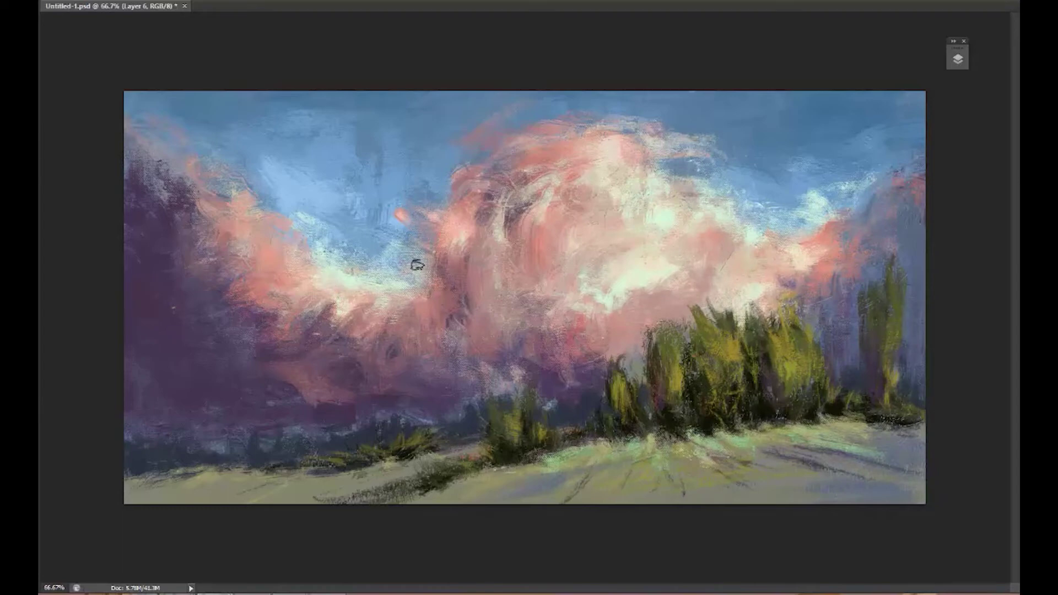
{"action": "left_click_drag", "start_coordinate": [691, 435], "coordinate": [724, 444]}
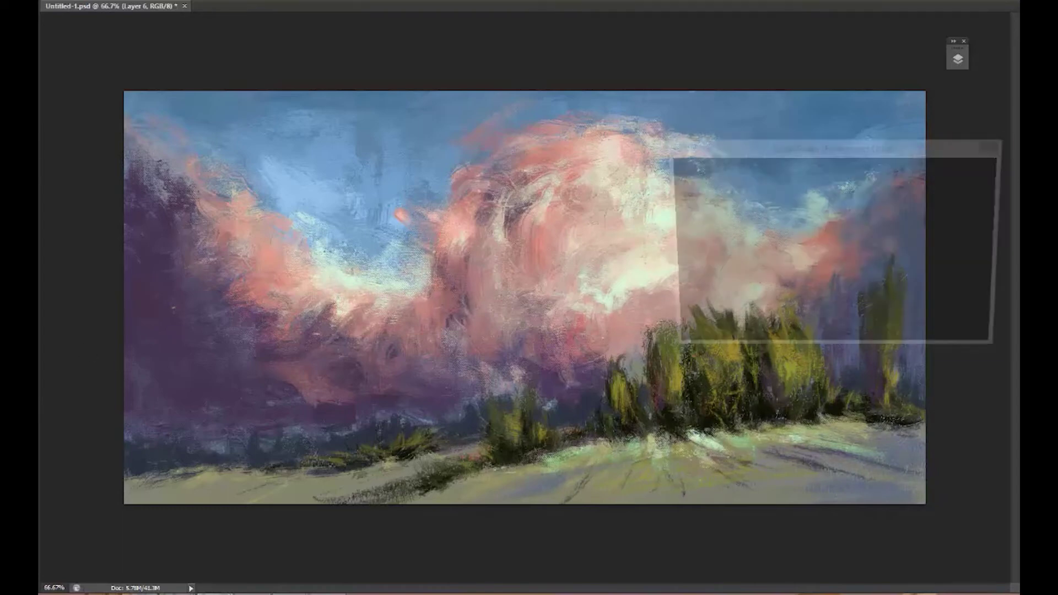
{"action": "left_click", "coordinate": [697, 182]}
{"action": "key", "text": "Return"}
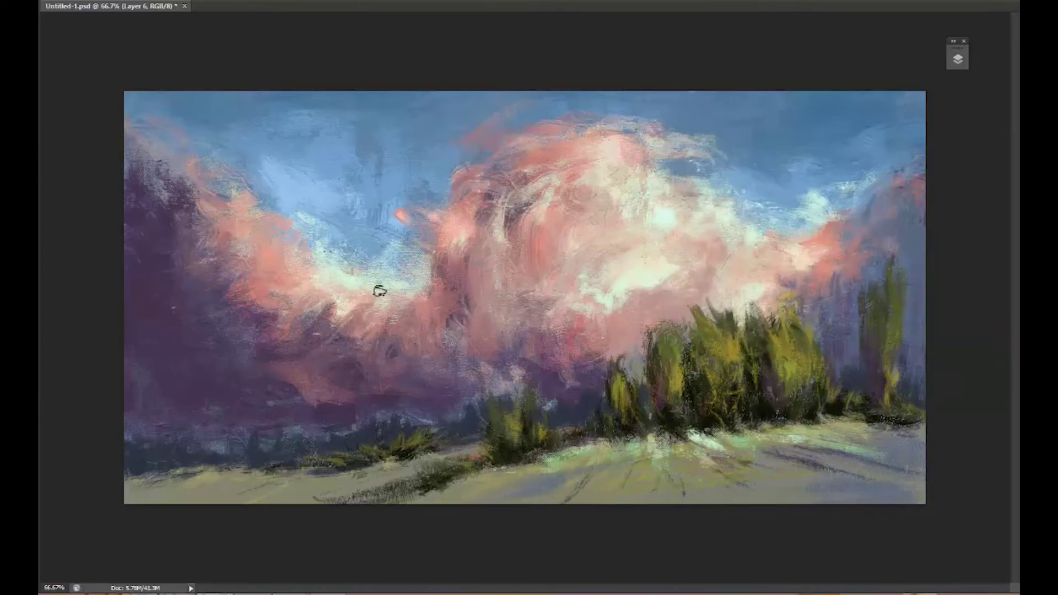
{"action": "left_click", "coordinate": [683, 177]}
{"action": "key", "text": "Return"}
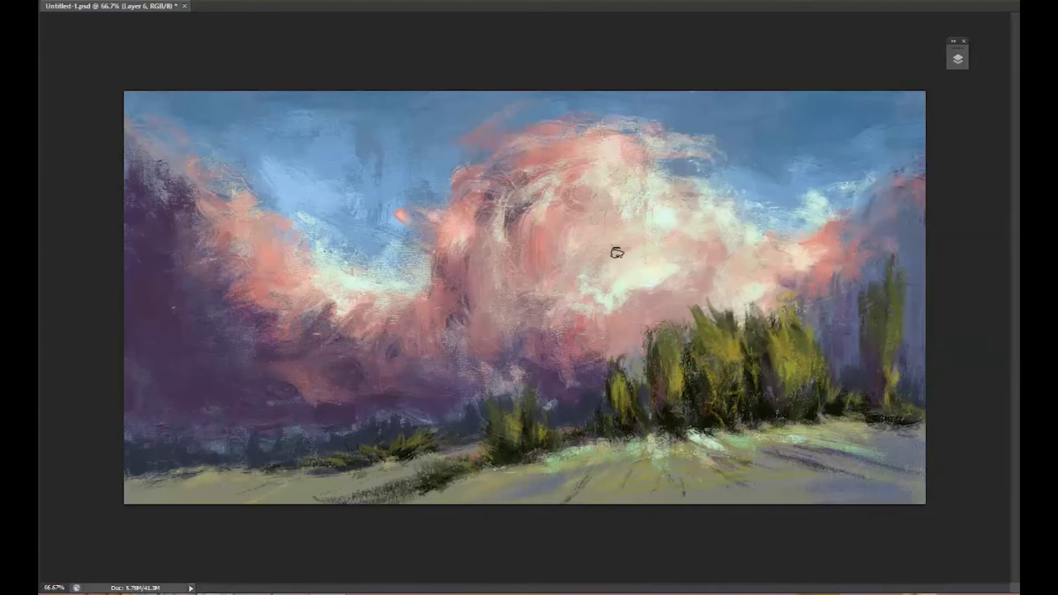
{"action": "mouse_move", "coordinate": [617, 252]}
{"action": "left_mouse_down"}
{"action": "mouse_move", "coordinate": [529, 257]}
{"action": "mouse_move", "coordinate": [679, 220]}
{"action": "mouse_move", "coordinate": [633, 147]}
{"action": "mouse_move", "coordinate": [654, 167]}
{"action": "mouse_move", "coordinate": [597, 148]}
{"action": "mouse_move", "coordinate": [677, 198]}
{"action": "mouse_move", "coordinate": [642, 236]}
{"action": "mouse_move", "coordinate": [661, 275]}
{"action": "mouse_move", "coordinate": [694, 231]}
{"action": "left_mouse_up"}
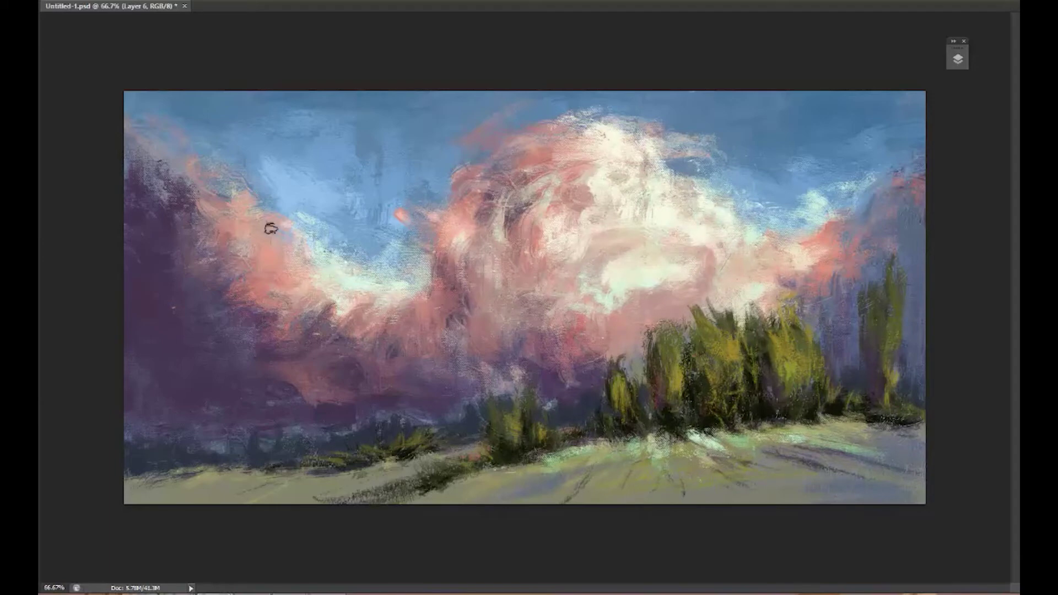
Nudge the painted layer slightly and smooth the upper sky into an even light blue.
{"action": "key", "text": "v"}
{"action": "left_click_drag", "start_coordinate": [748, 303], "coordinate": [749, 304]}
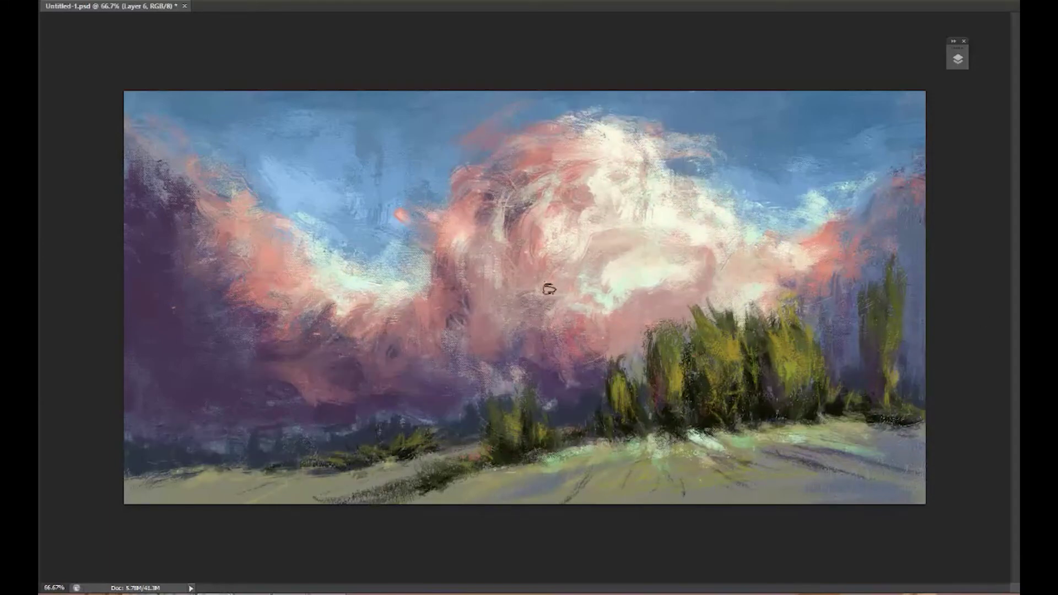
{"action": "left_click_drag", "start_coordinate": [614, 104], "coordinate": [425, 158]}
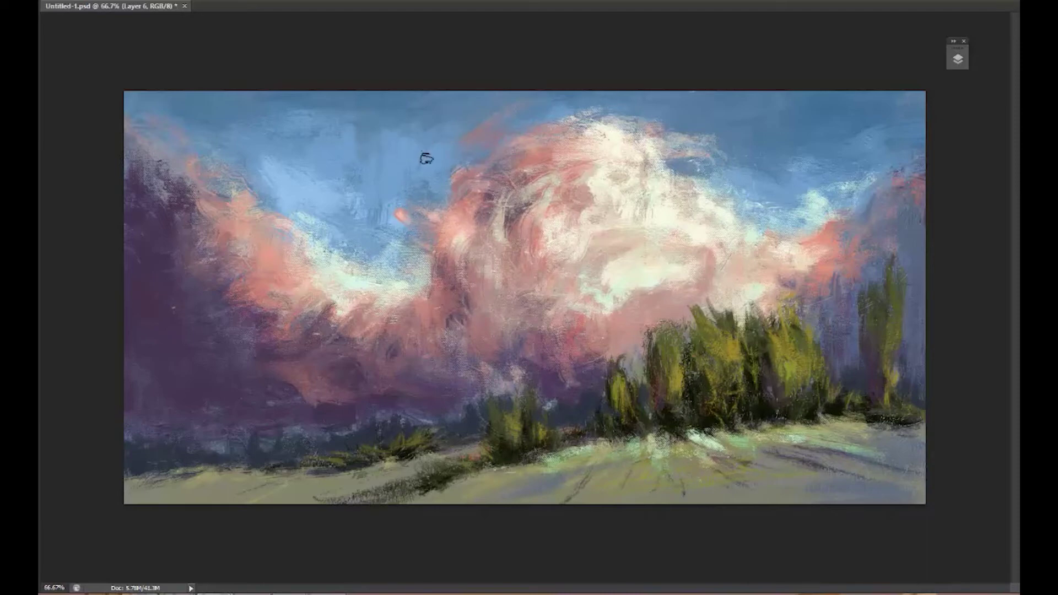
{"action": "left_click_drag", "start_coordinate": [234, 123], "coordinate": [452, 126]}
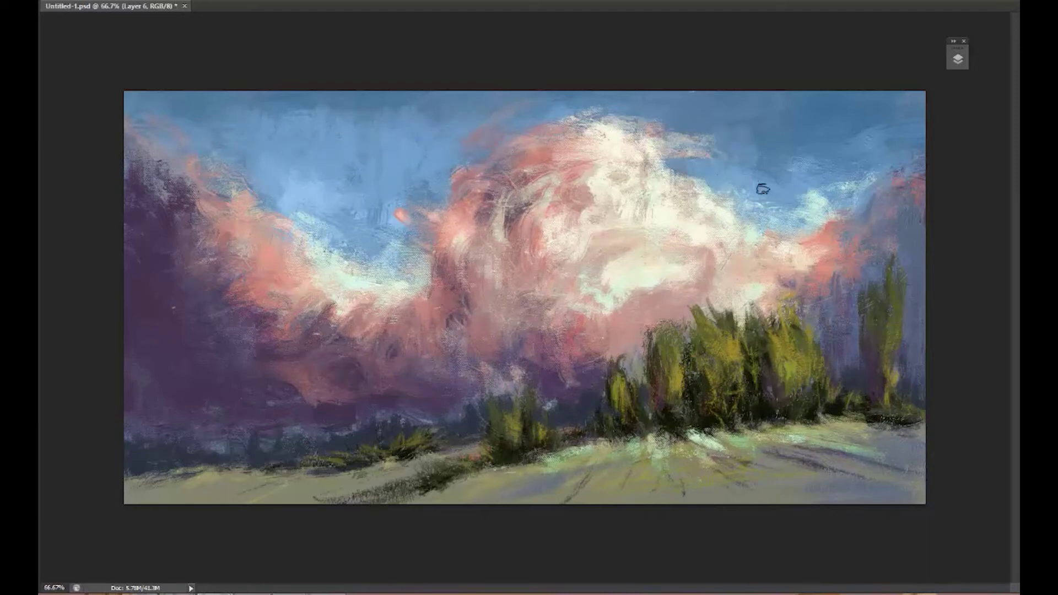
{"action": "left_click_drag", "start_coordinate": [282, 222], "coordinate": [325, 248]}
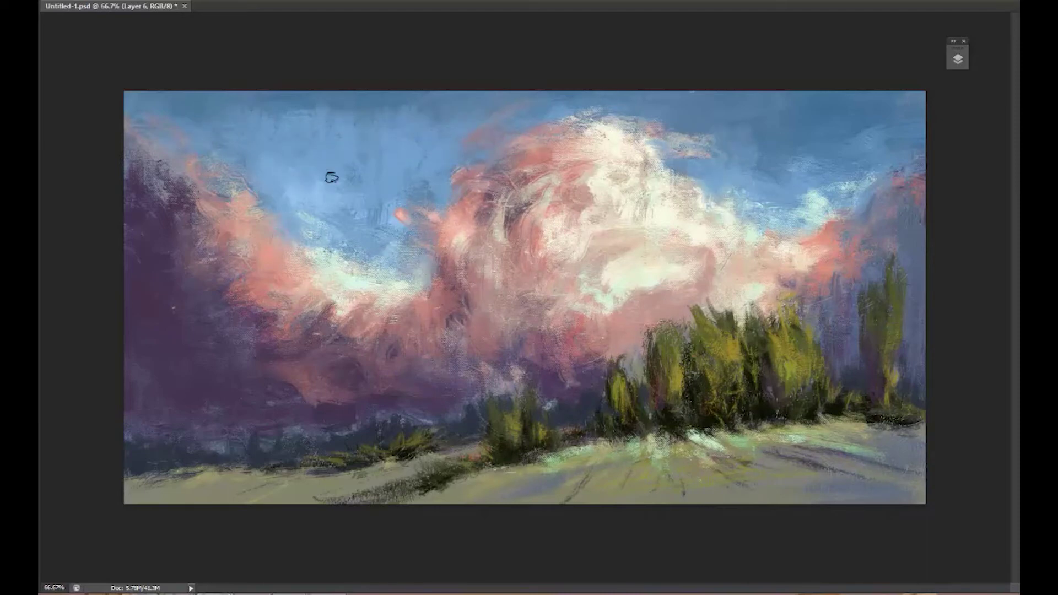
{"action": "mouse_move", "coordinate": [722, 146]}
{"action": "left_mouse_down"}
{"action": "mouse_move", "coordinate": [873, 123]}
{"action": "mouse_move", "coordinate": [789, 114]}
{"action": "left_mouse_up"}
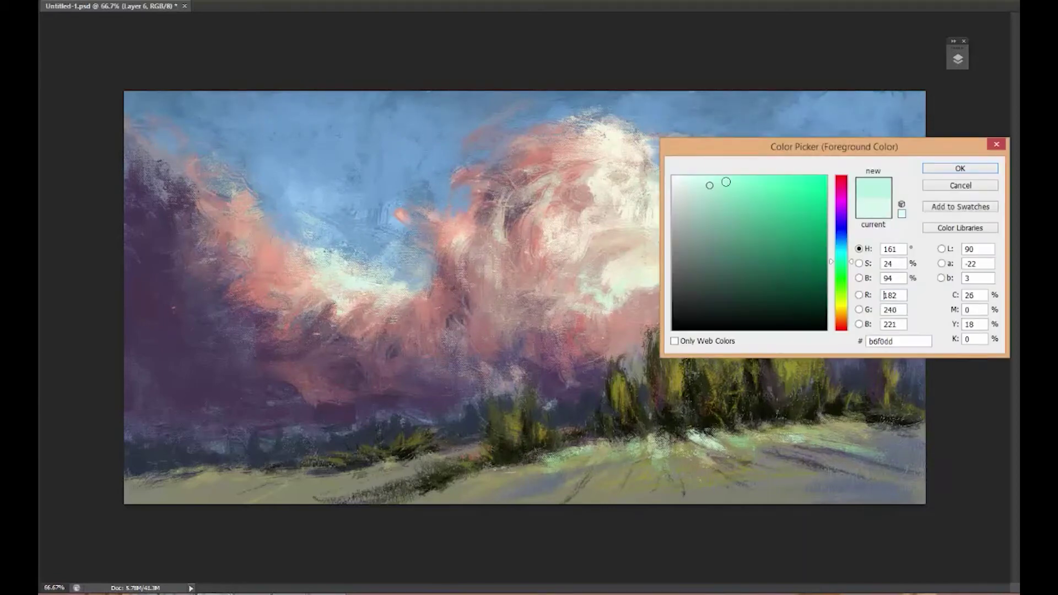
Pick a pale green and paint shadow and highlight strokes across the lower-right field.
{"action": "key", "text": "Return"}
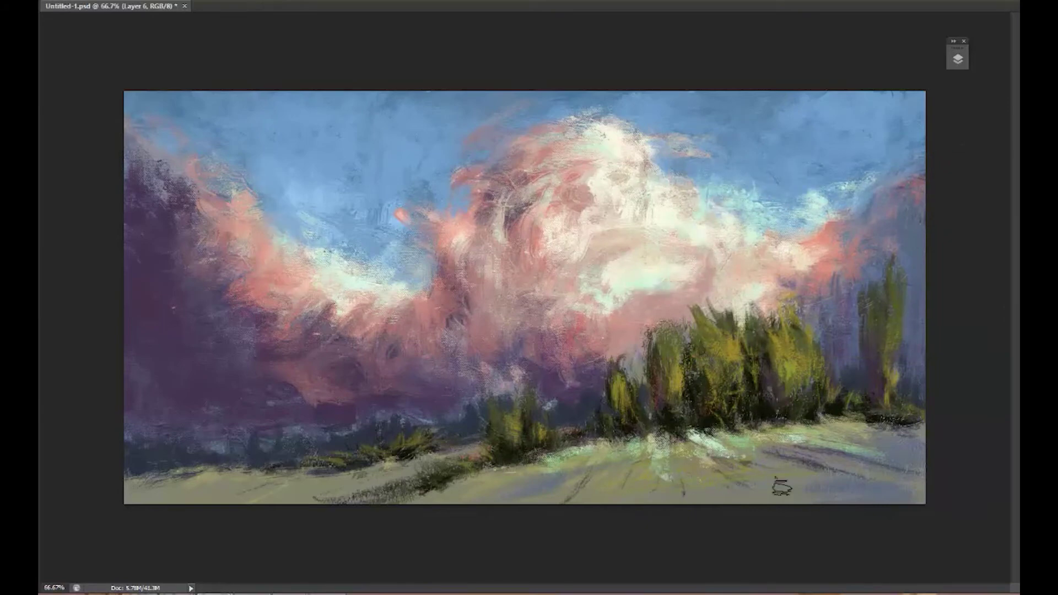
{"action": "left_click_drag", "start_coordinate": [810, 456], "coordinate": [872, 458]}
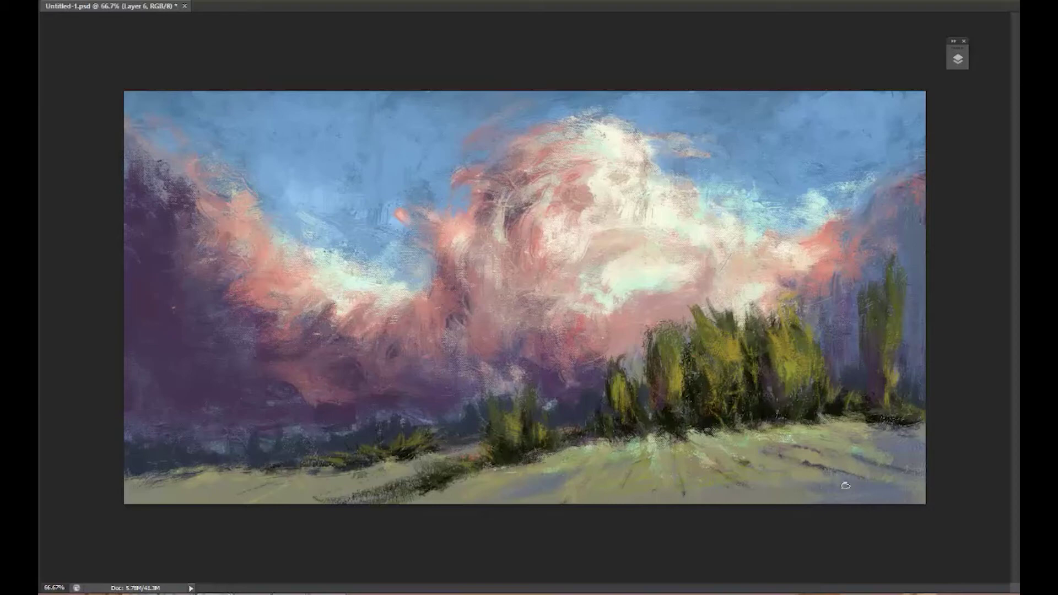
Pick a dark olive and darken the trees and low bushes.
{"action": "key", "text": "Return"}
{"action": "left_click_drag", "start_coordinate": [716, 424], "coordinate": [697, 366]}
{"action": "mouse_move", "coordinate": [787, 413]}
{"action": "left_mouse_down"}
{"action": "mouse_move", "coordinate": [739, 358]}
{"action": "mouse_move", "coordinate": [691, 413]}
{"action": "left_mouse_up"}
{"action": "left_click_drag", "start_coordinate": [622, 391], "coordinate": [661, 457]}
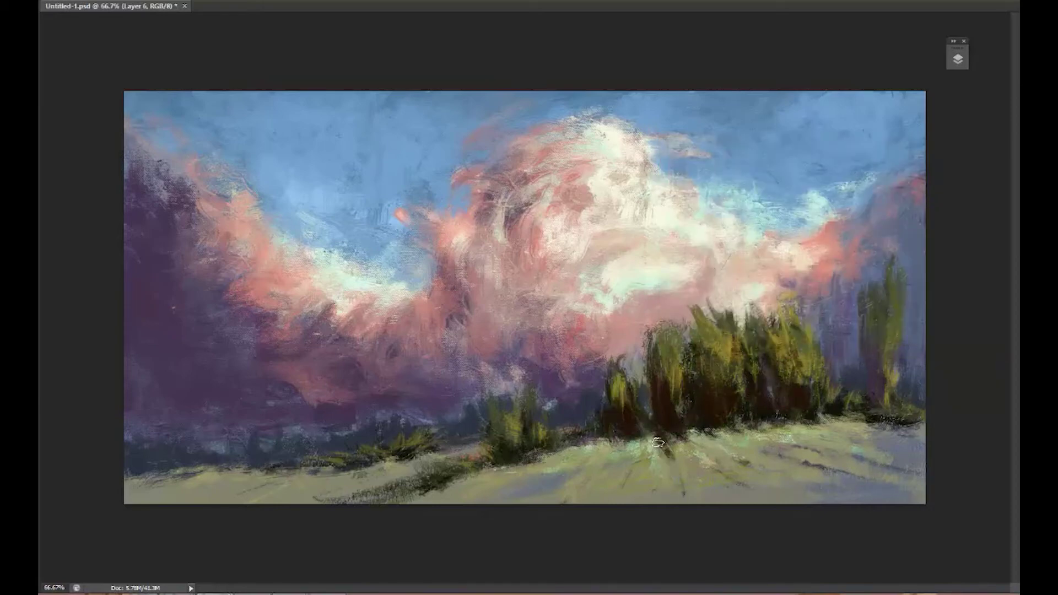
{"action": "left_click_drag", "start_coordinate": [584, 430], "coordinate": [661, 452]}
{"action": "mouse_move", "coordinate": [507, 436]}
{"action": "left_mouse_down"}
{"action": "mouse_move", "coordinate": [440, 474]}
{"action": "mouse_move", "coordinate": [309, 462]}
{"action": "left_mouse_up"}
Deepen the tree bases and tall right tree, and paint dark tree shadows across the field.
{"action": "left_click_drag", "start_coordinate": [881, 358], "coordinate": [826, 418]}
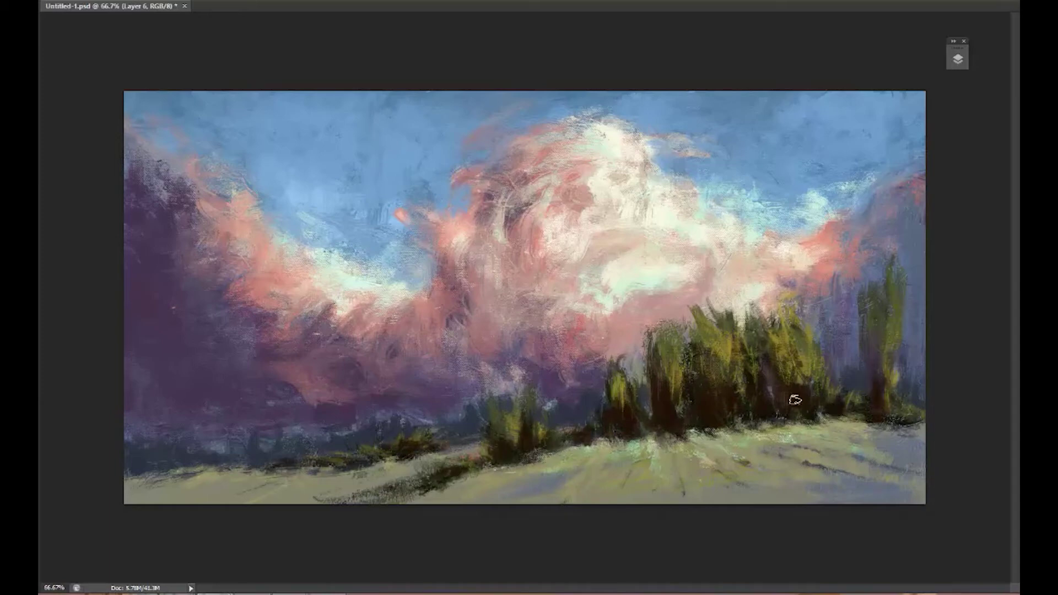
{"action": "left_click_drag", "start_coordinate": [622, 375], "coordinate": [517, 435]}
{"action": "mouse_move", "coordinate": [727, 449]}
{"action": "left_mouse_down"}
{"action": "mouse_move", "coordinate": [771, 473]}
{"action": "mouse_move", "coordinate": [848, 460]}
{"action": "left_mouse_up"}
{"action": "left_click_drag", "start_coordinate": [730, 463], "coordinate": [656, 487]}
{"action": "left_click_drag", "start_coordinate": [560, 463], "coordinate": [388, 493]}
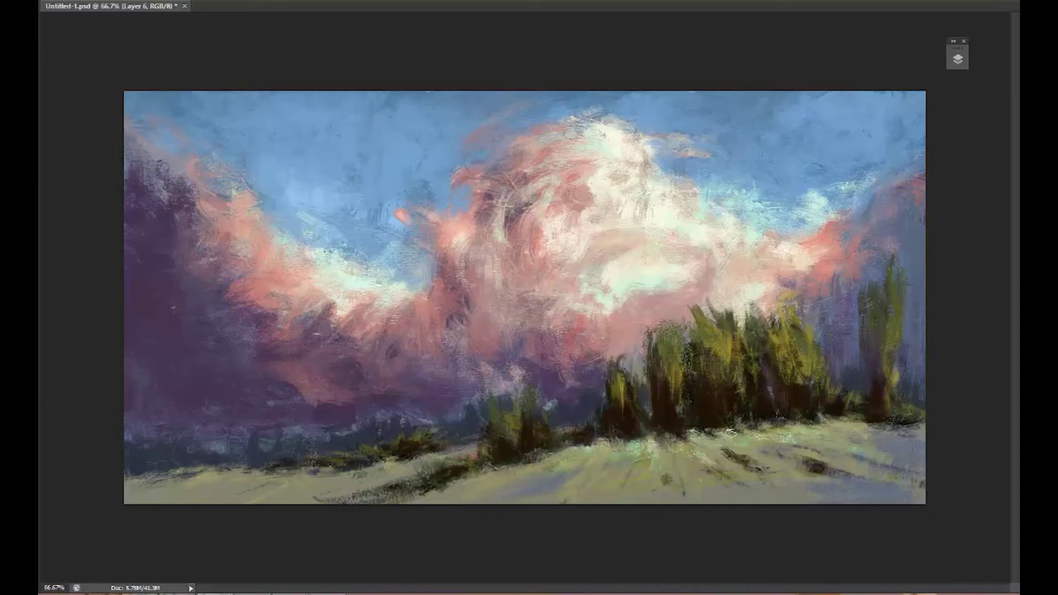
{"action": "mouse_move", "coordinate": [739, 427]}
{"action": "left_mouse_down"}
{"action": "mouse_move", "coordinate": [711, 438]}
{"action": "mouse_move", "coordinate": [689, 427]}
{"action": "left_mouse_up"}
{"action": "left_click_drag", "start_coordinate": [761, 405], "coordinate": [694, 454]}
{"action": "mouse_move", "coordinate": [782, 444]}
{"action": "left_mouse_down"}
{"action": "mouse_move", "coordinate": [881, 427]}
{"action": "mouse_move", "coordinate": [879, 336]}
{"action": "left_mouse_up"}
{"action": "left_click_drag", "start_coordinate": [702, 380], "coordinate": [719, 408]}
{"action": "left_click_drag", "start_coordinate": [649, 421], "coordinate": [659, 400]}
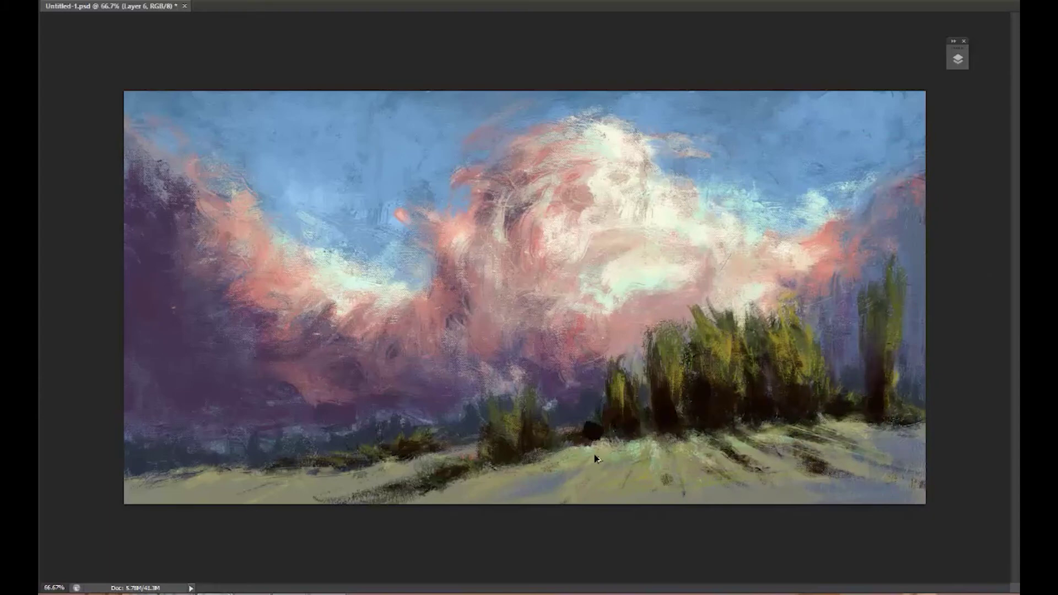
Pick orange-brown and paint light onto the right and central trees.
{"action": "left_click", "coordinate": [957, 170]}
{"action": "mouse_move", "coordinate": [721, 342]}
{"action": "left_mouse_down"}
{"action": "mouse_move", "coordinate": [703, 391]}
{"action": "mouse_move", "coordinate": [663, 413]}
{"action": "left_mouse_up"}
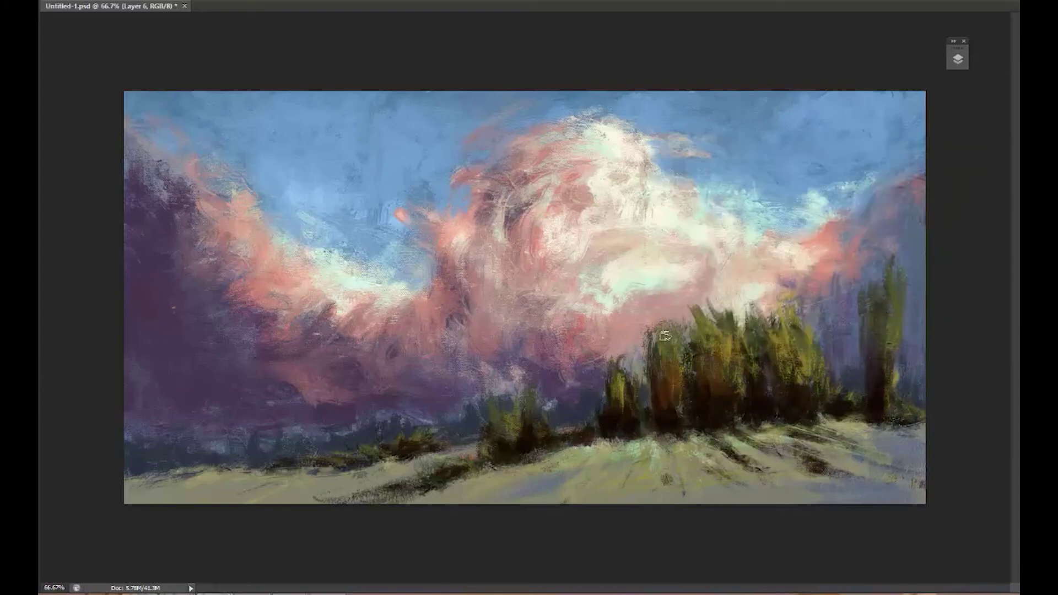
{"action": "left_click_drag", "start_coordinate": [774, 347], "coordinate": [774, 404]}
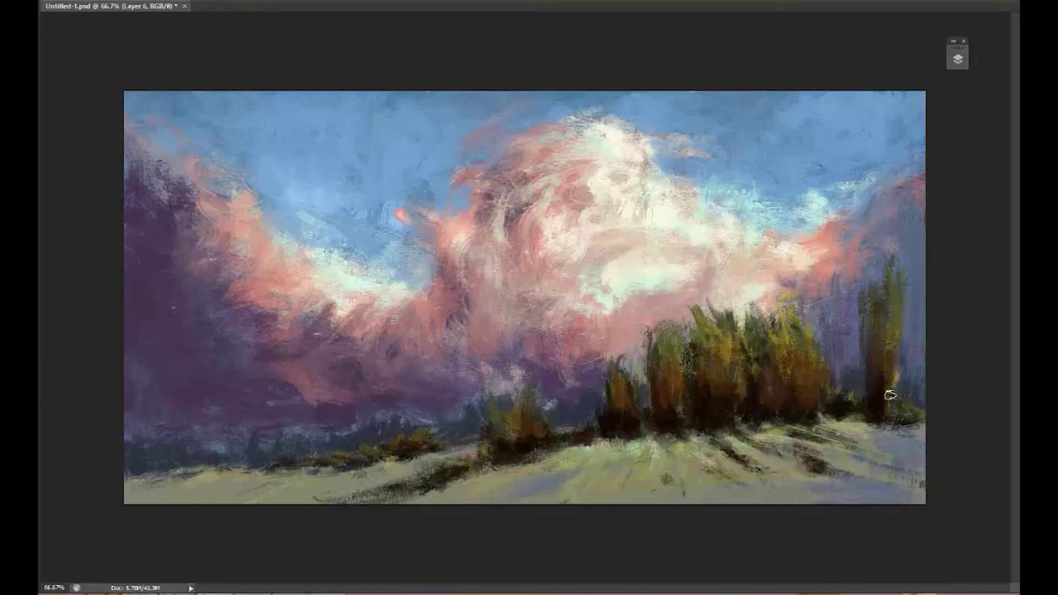
{"action": "left_click_drag", "start_coordinate": [890, 395], "coordinate": [892, 264]}
{"action": "left_click_drag", "start_coordinate": [782, 308], "coordinate": [737, 336]}
{"action": "left_click_drag", "start_coordinate": [645, 336], "coordinate": [672, 366]}
{"action": "mouse_move", "coordinate": [804, 375]}
{"action": "left_mouse_down"}
{"action": "mouse_move", "coordinate": [817, 346]}
{"action": "mouse_move", "coordinate": [754, 308]}
{"action": "left_mouse_up"}
Cover the central tree cluster in orange-brown and brighten the small central tree with orange.
{"action": "left_click_drag", "start_coordinate": [760, 380], "coordinate": [708, 297]}
{"action": "left_click_drag", "start_coordinate": [716, 347], "coordinate": [738, 408]}
{"action": "left_click_drag", "start_coordinate": [681, 348], "coordinate": [610, 382]}
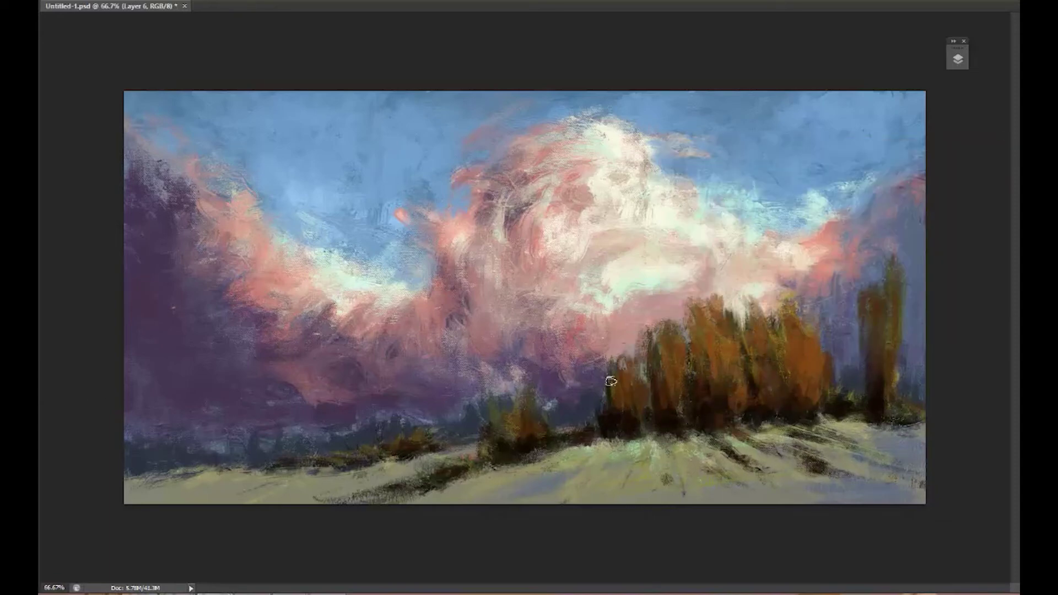
{"action": "left_click_drag", "start_coordinate": [522, 434], "coordinate": [545, 405]}
{"action": "left_click_drag", "start_coordinate": [891, 358], "coordinate": [834, 329]}
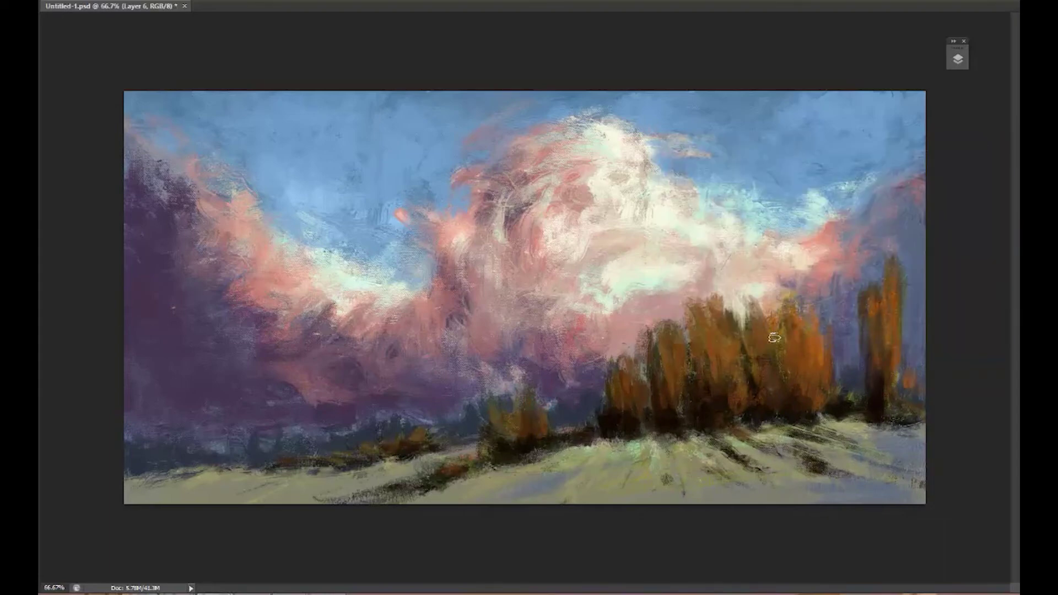
{"action": "left_click_drag", "start_coordinate": [531, 437], "coordinate": [545, 410]}
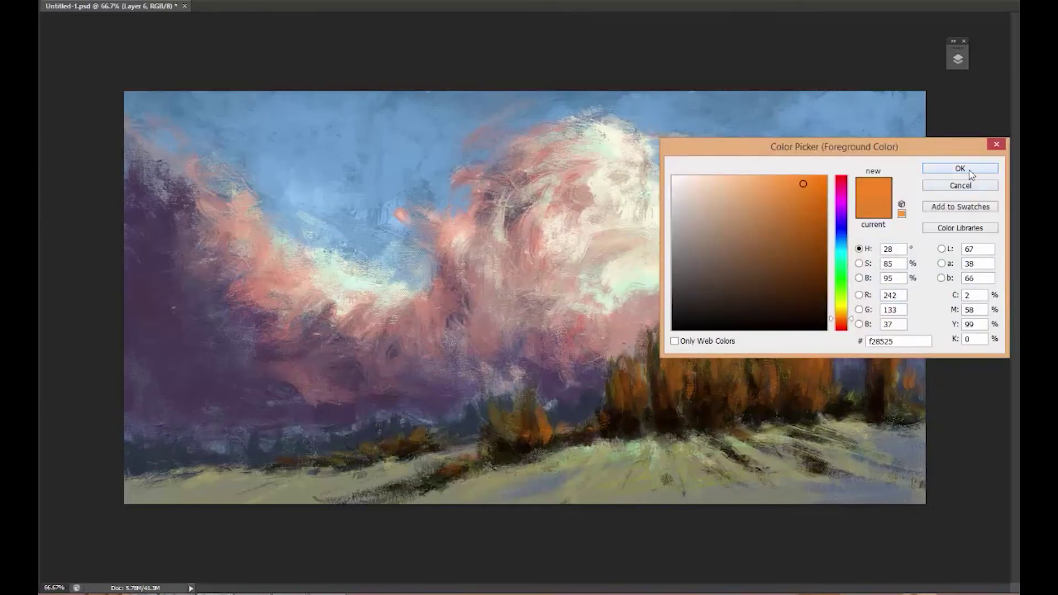
With a different brush preset, extend a treetop into the clouds and brighten the orange tree masses.
{"action": "right_click", "coordinate": [759, 224]}
{"action": "scroll", "coordinate": [843, 418], "scroll_direction": "down", "scroll_amount": 10}
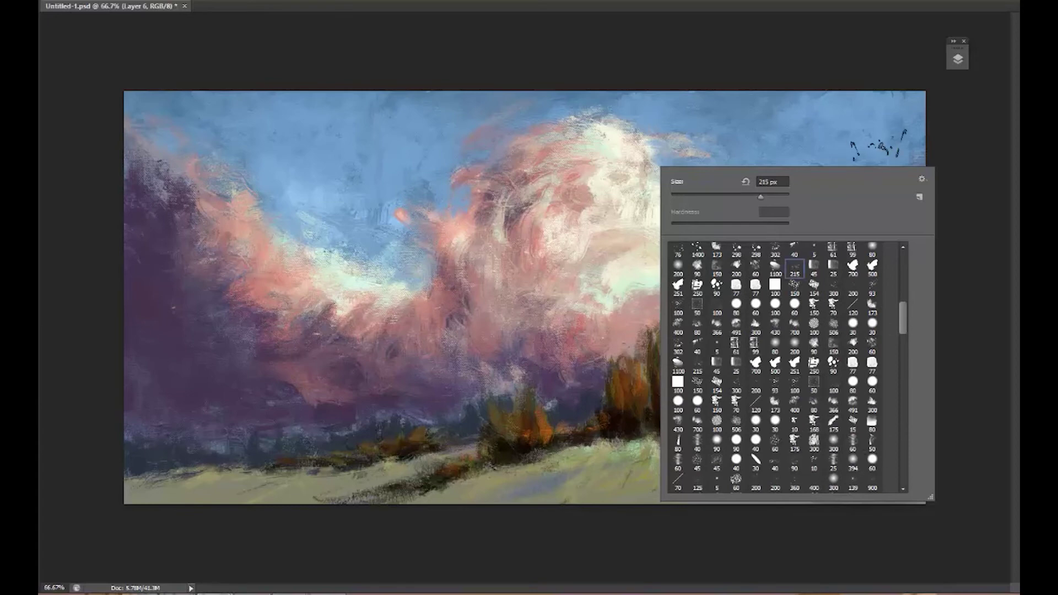
{"action": "left_click", "coordinate": [883, 145]}
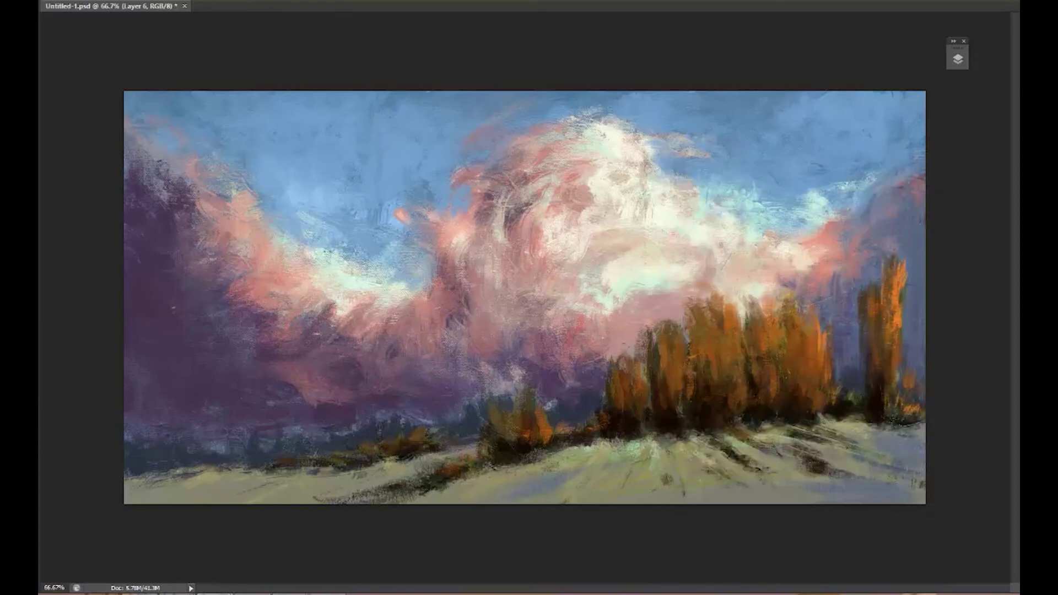
{"action": "left_click_drag", "start_coordinate": [730, 352], "coordinate": [726, 273]}
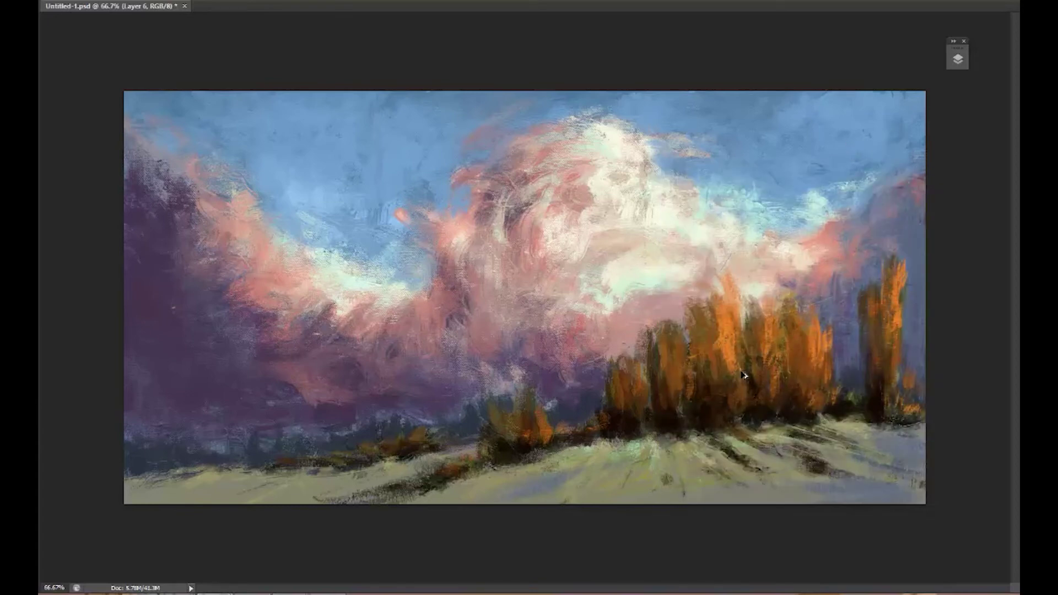
{"action": "left_click_drag", "start_coordinate": [738, 345], "coordinate": [726, 380]}
{"action": "left_click_drag", "start_coordinate": [683, 328], "coordinate": [675, 383]}
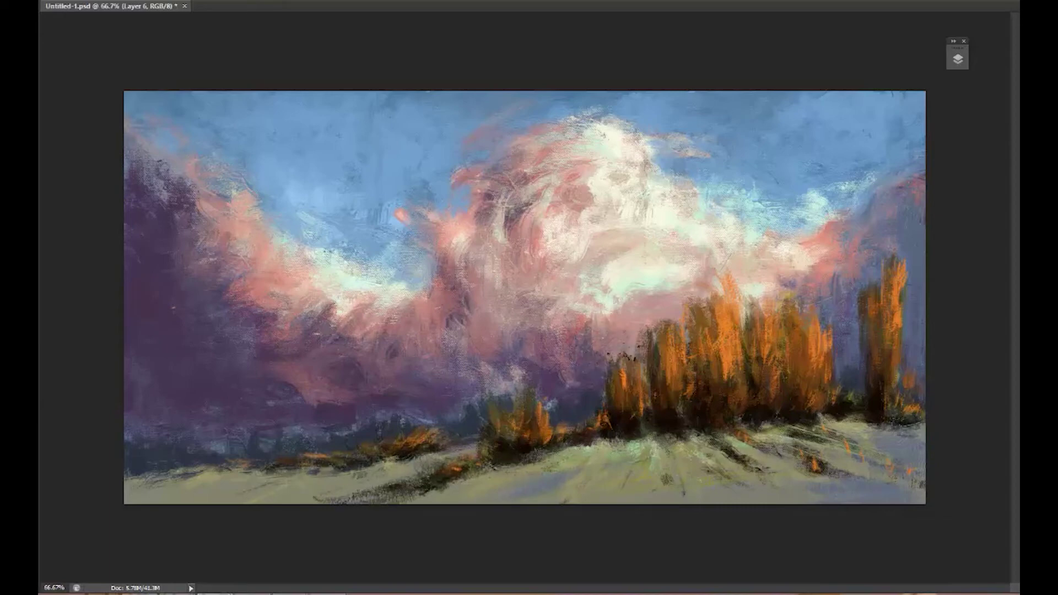
Paint small birds in the clouds, undoing and repainting the misplaced first attempt.
{"action": "left_click_drag", "start_coordinate": [502, 362], "coordinate": [471, 368]}
{"action": "key", "text": "ctrl+z"}
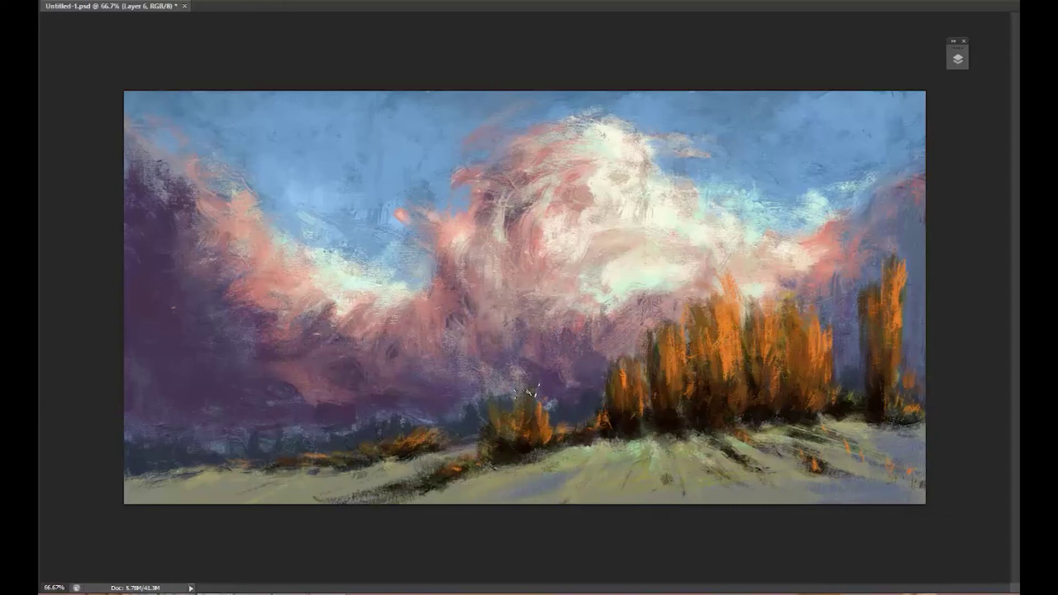
{"action": "left_click_drag", "start_coordinate": [479, 242], "coordinate": [454, 249]}
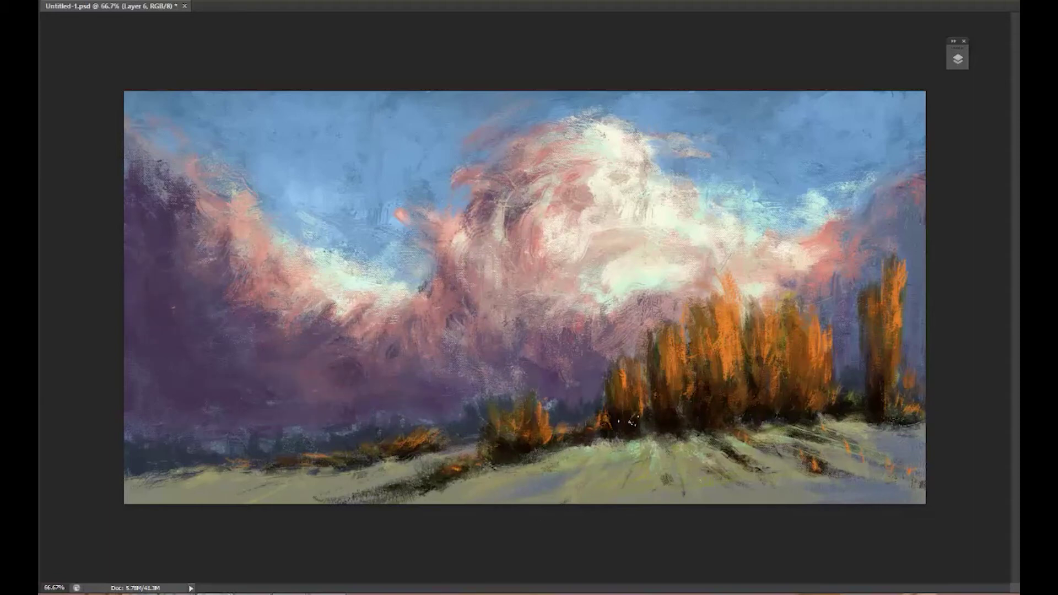
Warm the central, left and lower clouds with salmon-pink, covering the pale cyan patch.
{"action": "left_click_drag", "start_coordinate": [606, 358], "coordinate": [550, 330]}
{"action": "left_click_drag", "start_coordinate": [595, 386], "coordinate": [551, 254]}
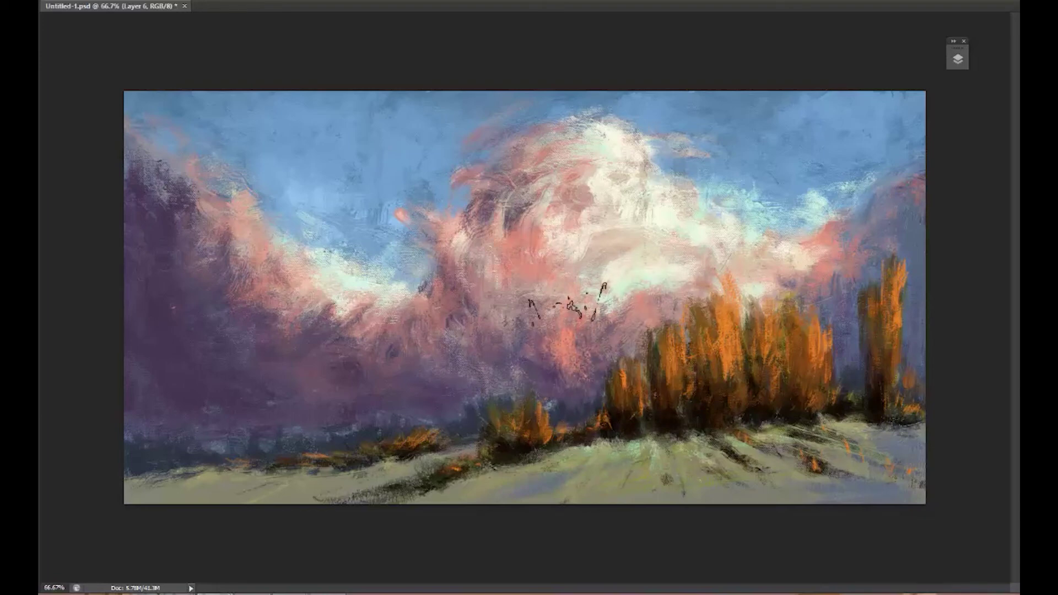
{"action": "left_click_drag", "start_coordinate": [540, 330], "coordinate": [463, 297]}
{"action": "left_click_drag", "start_coordinate": [235, 273], "coordinate": [188, 290]}
{"action": "left_click_drag", "start_coordinate": [203, 199], "coordinate": [168, 243]}
{"action": "left_click_drag", "start_coordinate": [323, 334], "coordinate": [267, 388]}
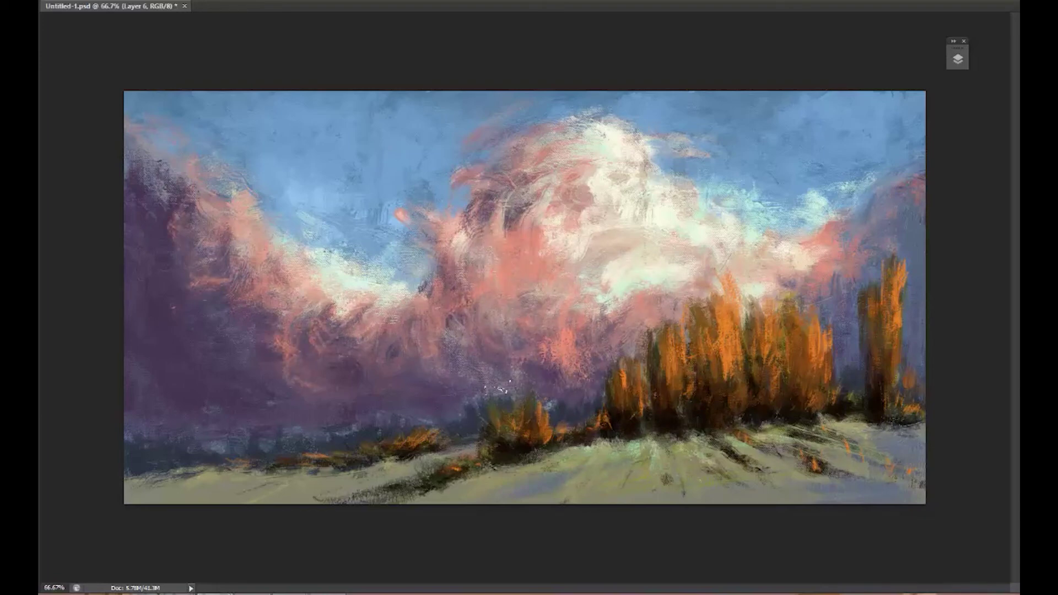
{"action": "left_click_drag", "start_coordinate": [738, 223], "coordinate": [678, 247]}
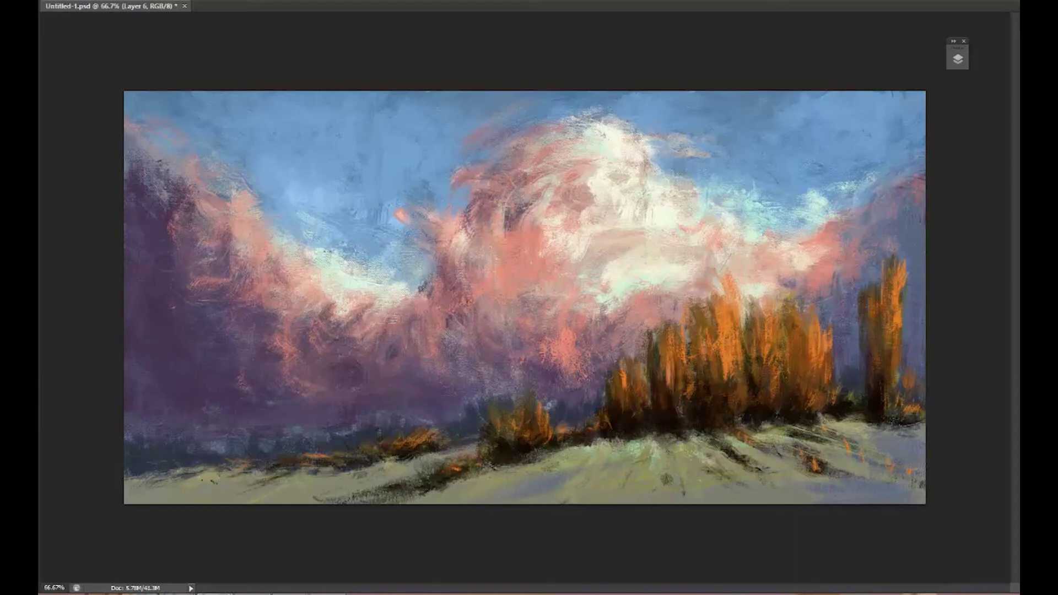
Add dark accents in the poplars, darken their bases, and paint diagonal shadows across the snowy field.
{"action": "left_click_drag", "start_coordinate": [708, 337], "coordinate": [708, 378]}
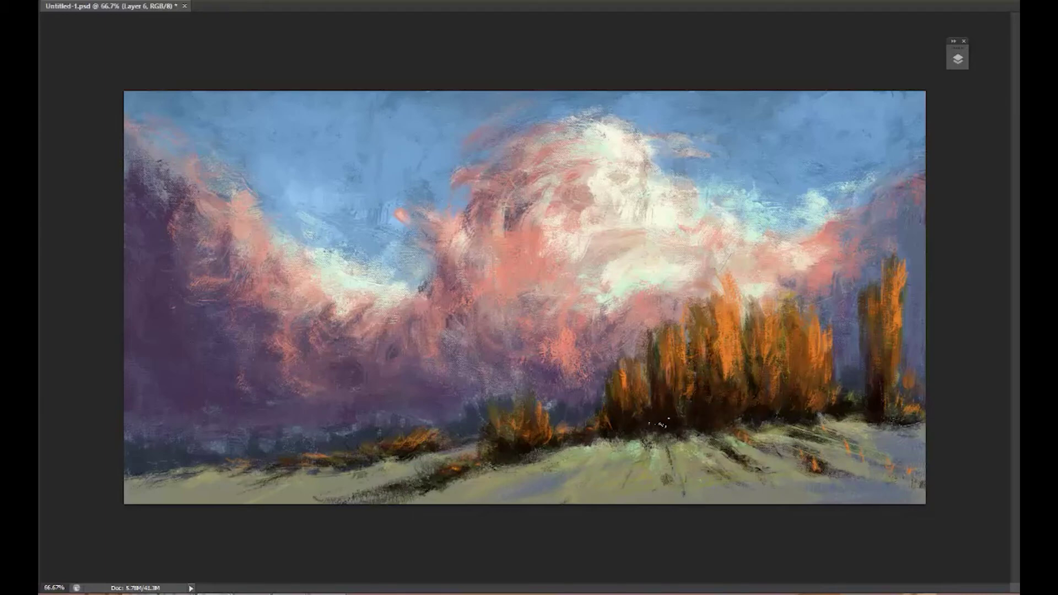
{"action": "left_click_drag", "start_coordinate": [595, 409], "coordinate": [551, 438]}
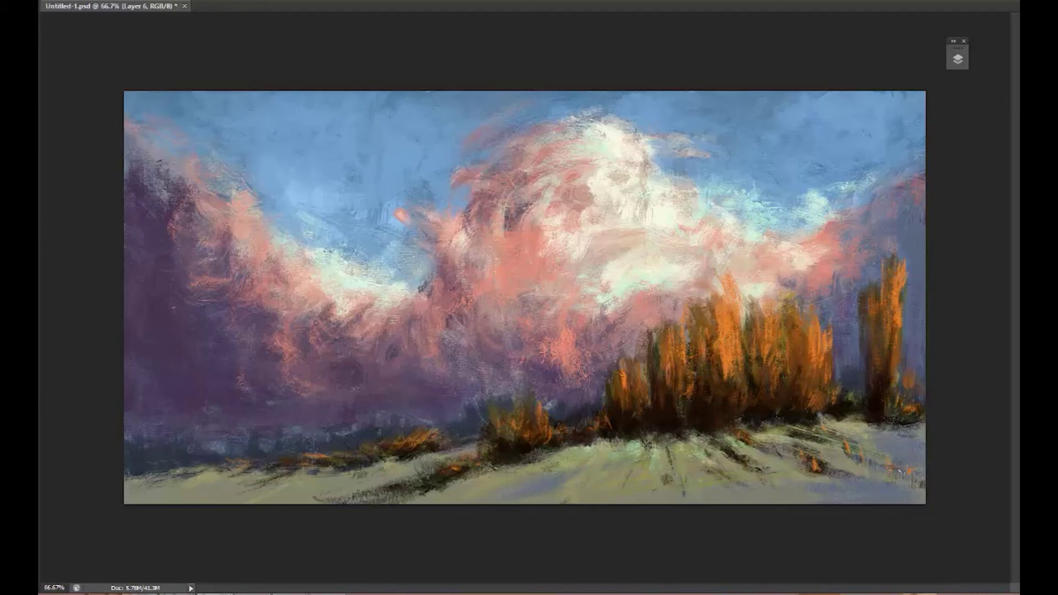
{"action": "left_click_drag", "start_coordinate": [493, 485], "coordinate": [598, 445]}
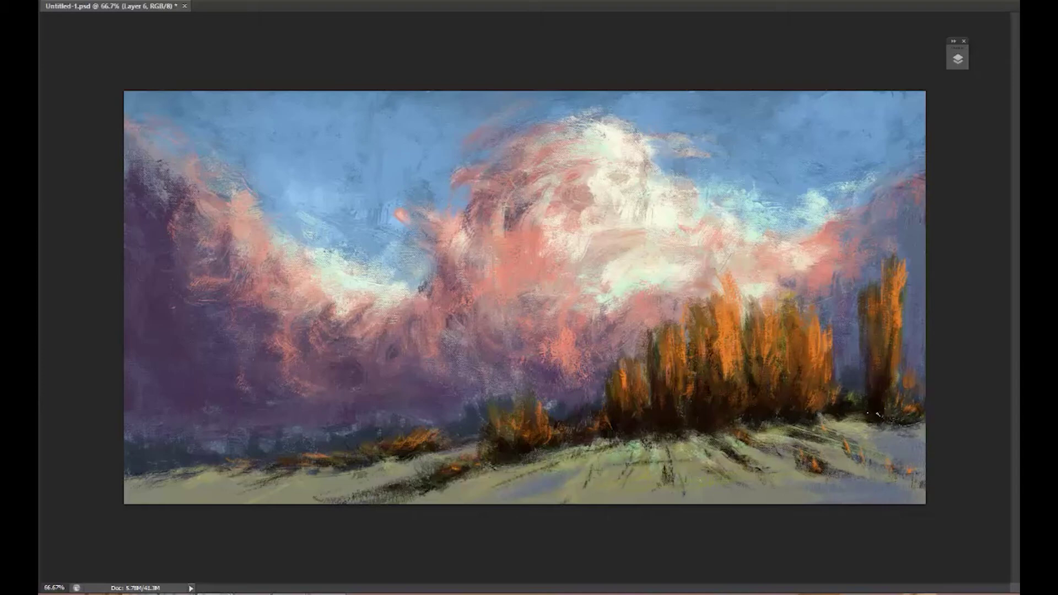
{"action": "left_click_drag", "start_coordinate": [877, 414], "coordinate": [832, 432]}
{"action": "left_click", "coordinate": [959, 165]}
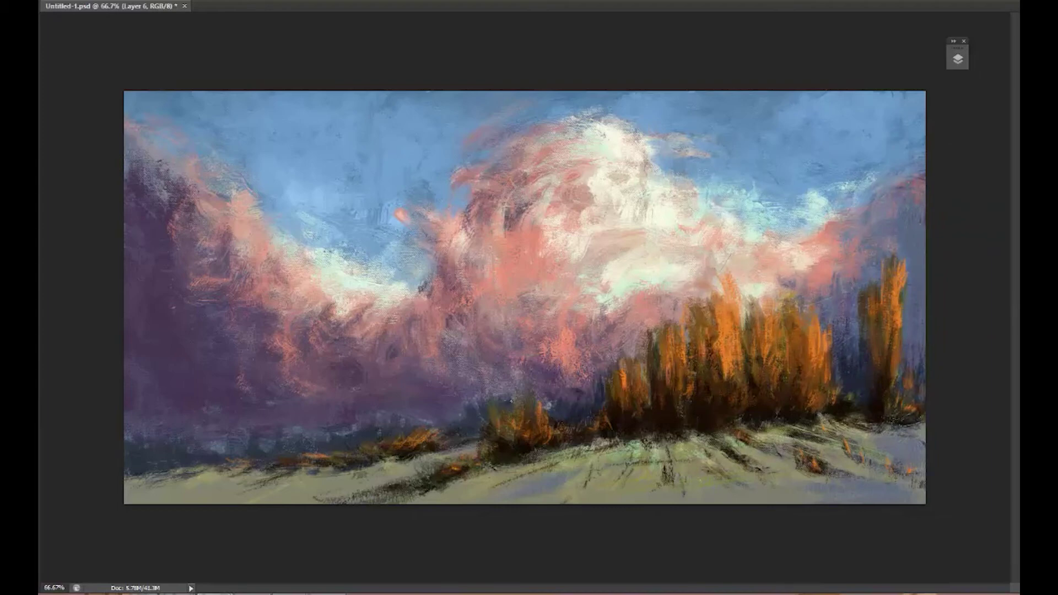
Paint dark distant trees along the horizon, shadow the foreground, lighten the cloud, and save.
{"action": "left_click_drag", "start_coordinate": [450, 437], "coordinate": [499, 385]}
{"action": "left_click_drag", "start_coordinate": [424, 427], "coordinate": [314, 447]}
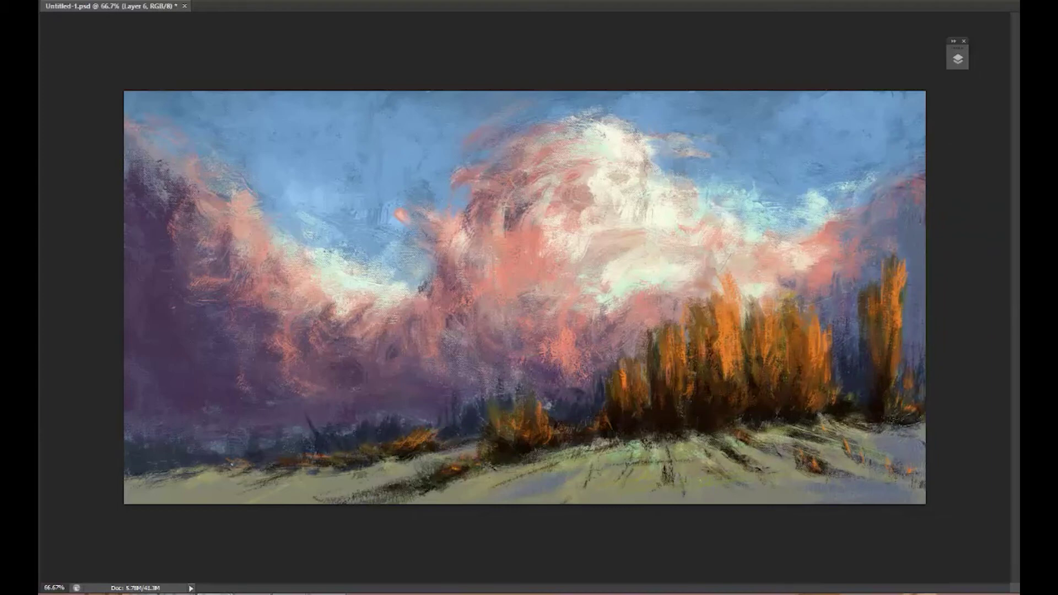
{"action": "left_click_drag", "start_coordinate": [160, 471], "coordinate": [161, 445]}
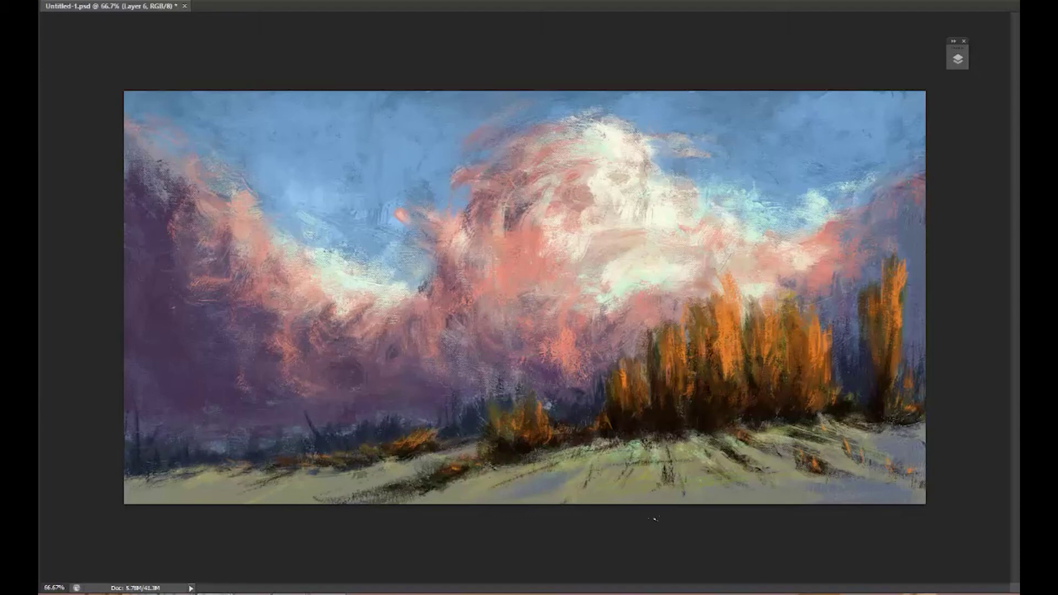
{"action": "left_click_drag", "start_coordinate": [694, 468], "coordinate": [683, 496]}
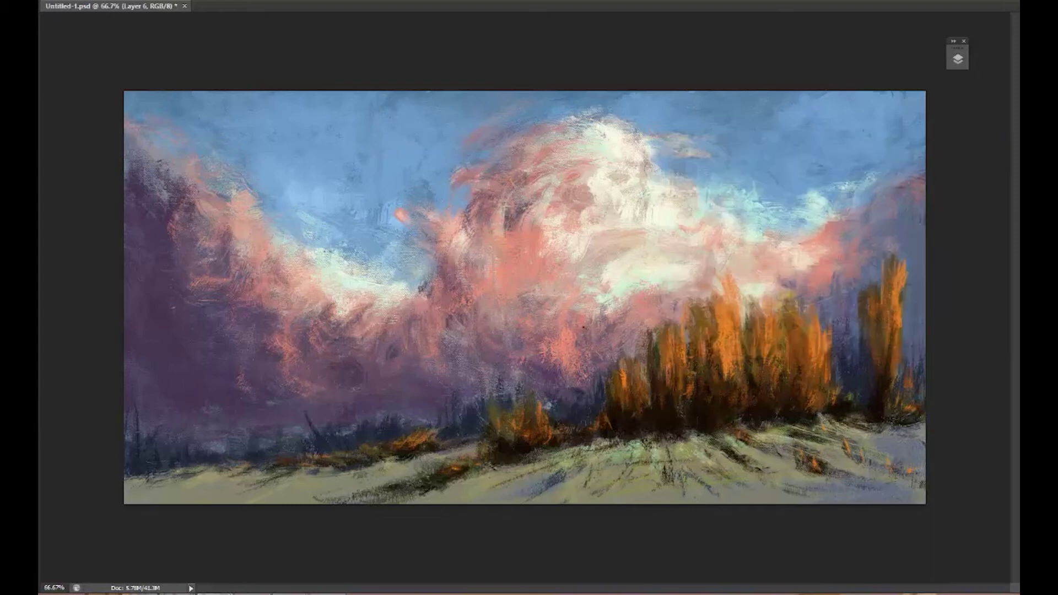
{"action": "left_click_drag", "start_coordinate": [573, 333], "coordinate": [608, 307]}
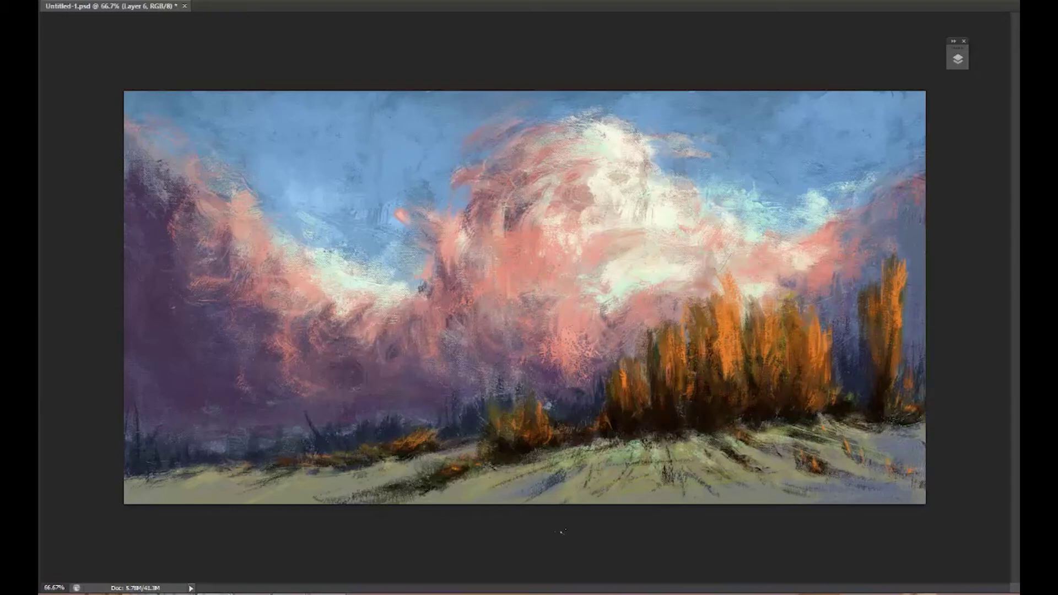
{"action": "key", "text": "ctrl+s"}
Test a darker salmon colour on the cloud, then undo the stroke.
{"action": "left_click", "coordinate": [45, 359]}
{"action": "key", "text": "Return"}
{"action": "left_click", "coordinate": [45, 359]}
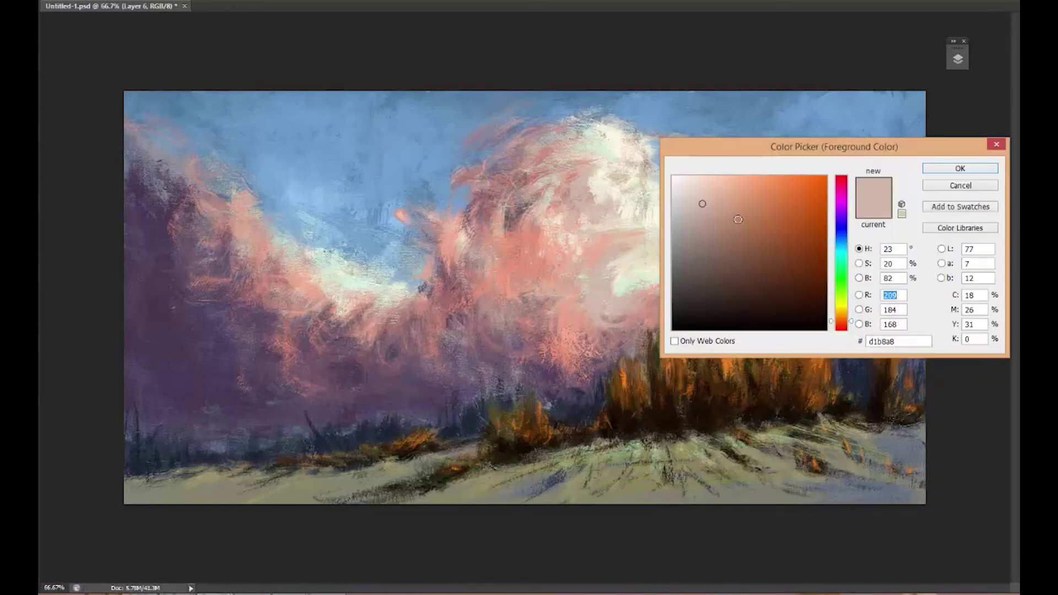
{"action": "left_click", "coordinate": [747, 198]}
{"action": "left_click", "coordinate": [777, 186]}
{"action": "key", "text": "Return"}
{"action": "left_click_drag", "start_coordinate": [534, 187], "coordinate": [584, 190]}
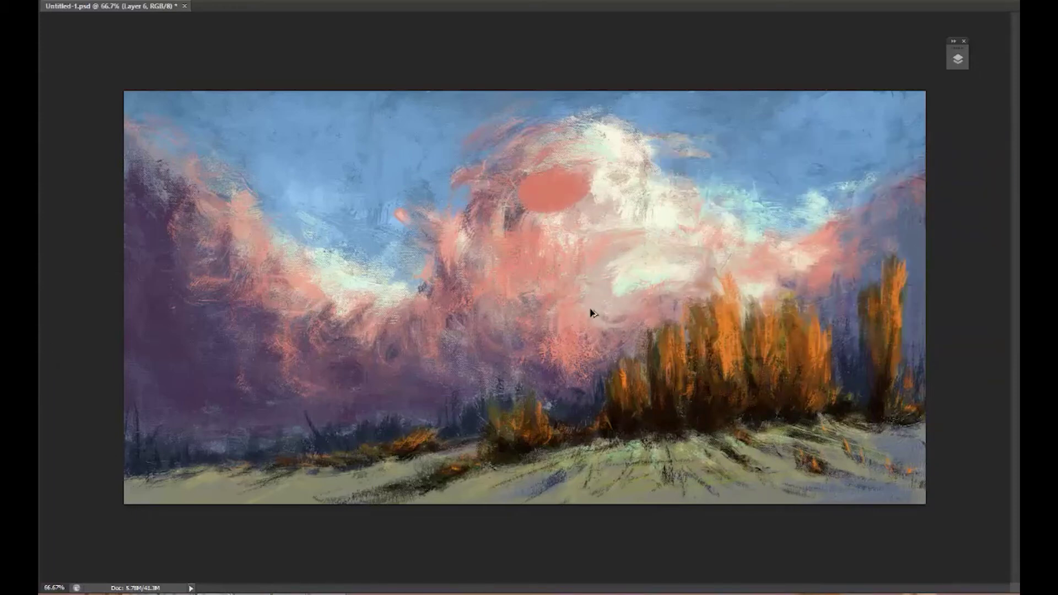
{"action": "key", "text": "ctrl+z"}
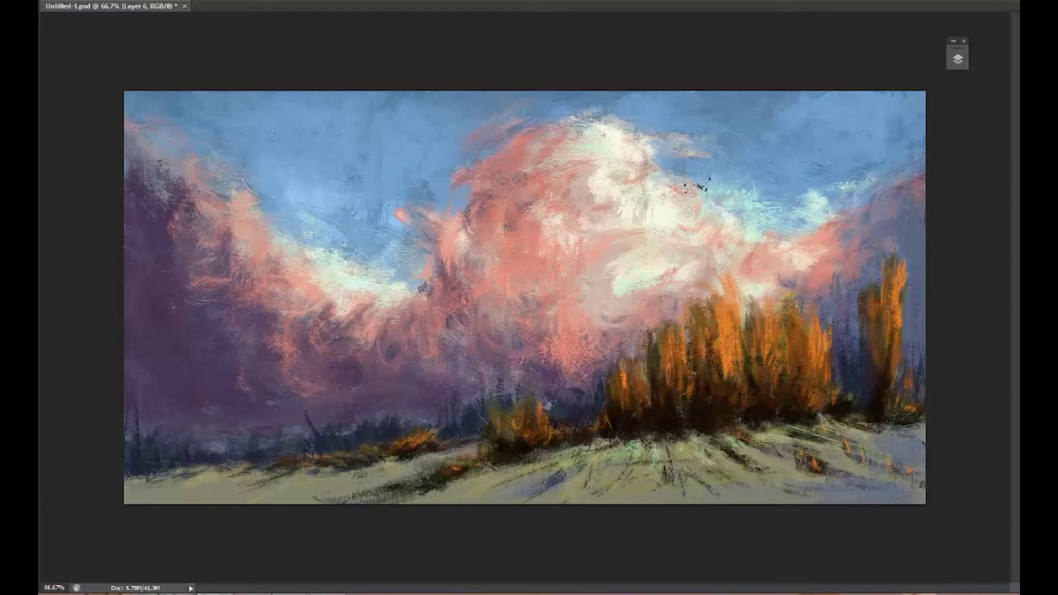
With a whitish colour, paint highlights up the cloud to its top and middle-left.
{"action": "key", "text": "F9"}
{"action": "key", "text": "Return"}
{"action": "mouse_move", "coordinate": [637, 300]}
{"action": "left_mouse_down"}
{"action": "mouse_move", "coordinate": [689, 264]}
{"action": "mouse_move", "coordinate": [590, 177]}
{"action": "mouse_move", "coordinate": [611, 152]}
{"action": "mouse_move", "coordinate": [677, 142]}
{"action": "left_mouse_up"}
{"action": "left_click_drag", "start_coordinate": [617, 110], "coordinate": [650, 146]}
{"action": "mouse_move", "coordinate": [637, 276]}
{"action": "left_mouse_down"}
{"action": "mouse_move", "coordinate": [567, 237]}
{"action": "mouse_move", "coordinate": [482, 292]}
{"action": "left_mouse_up"}
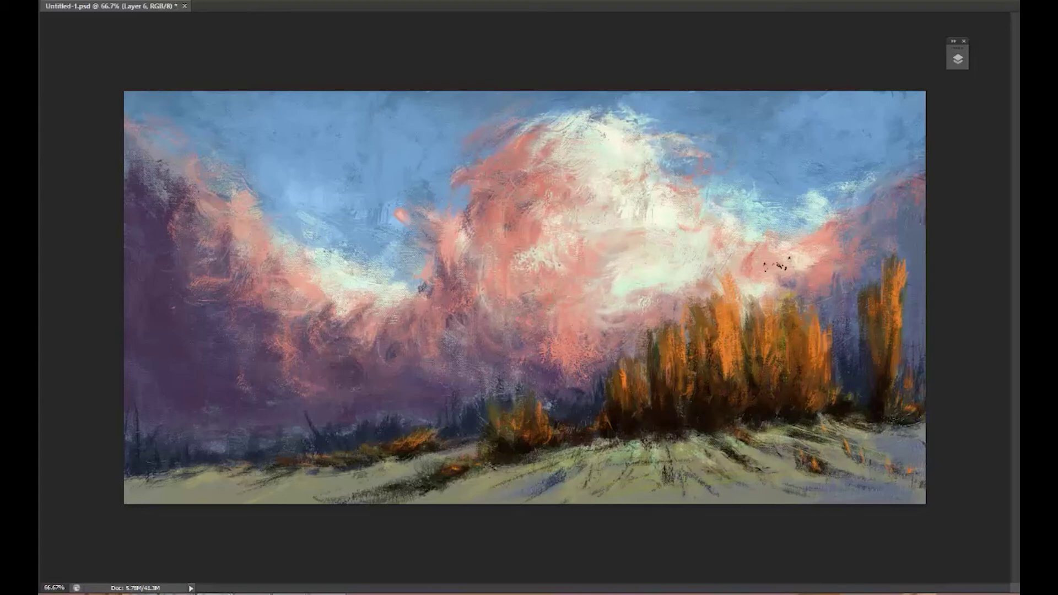
Brush pale highlights across the left and right clouds, covering dark specks on the edges.
{"action": "left_click_drag", "start_coordinate": [766, 254], "coordinate": [826, 231]}
{"action": "left_click_drag", "start_coordinate": [782, 198], "coordinate": [666, 171]}
{"action": "left_click_drag", "start_coordinate": [463, 231], "coordinate": [413, 237]}
{"action": "left_click_drag", "start_coordinate": [441, 275], "coordinate": [386, 325]}
{"action": "left_click_drag", "start_coordinate": [319, 198], "coordinate": [259, 298]}
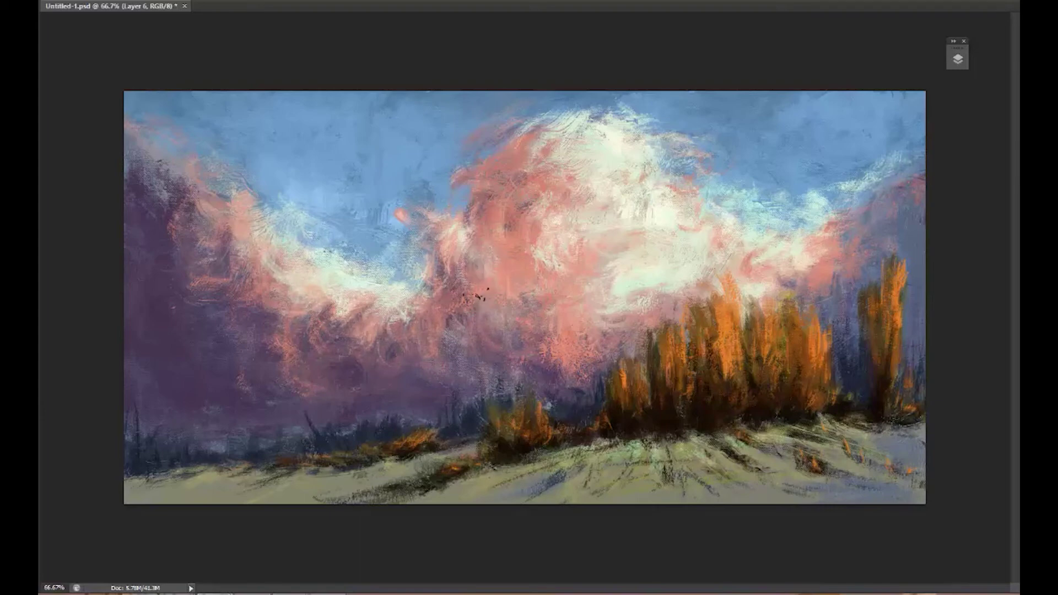
{"action": "left_click_drag", "start_coordinate": [477, 296], "coordinate": [449, 258]}
Paint pale greenish strokes on the upper-left cloud.
{"action": "left_click", "coordinate": [703, 196]}
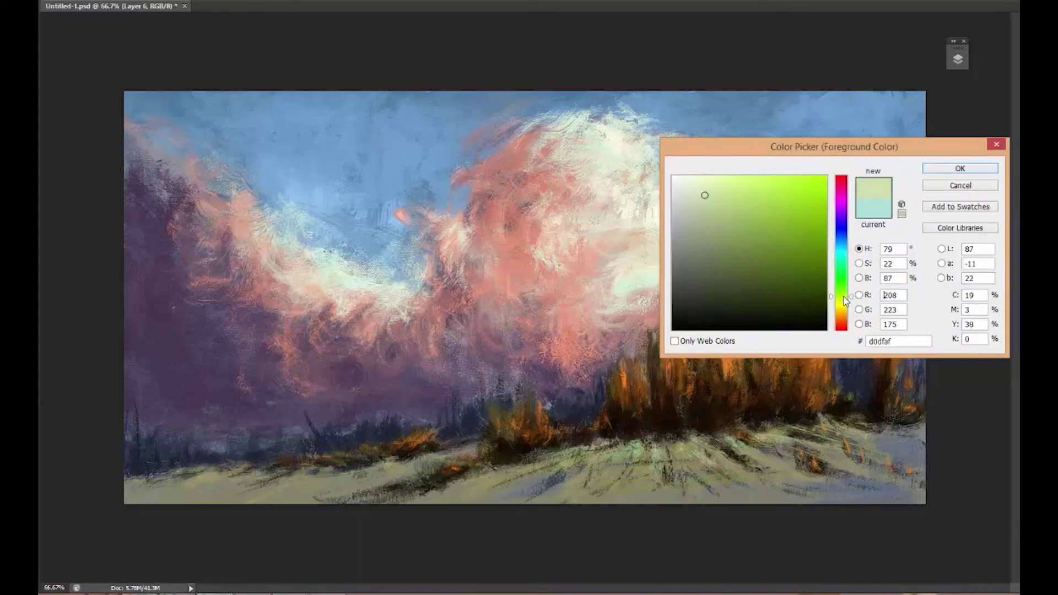
{"action": "key", "text": "Return"}
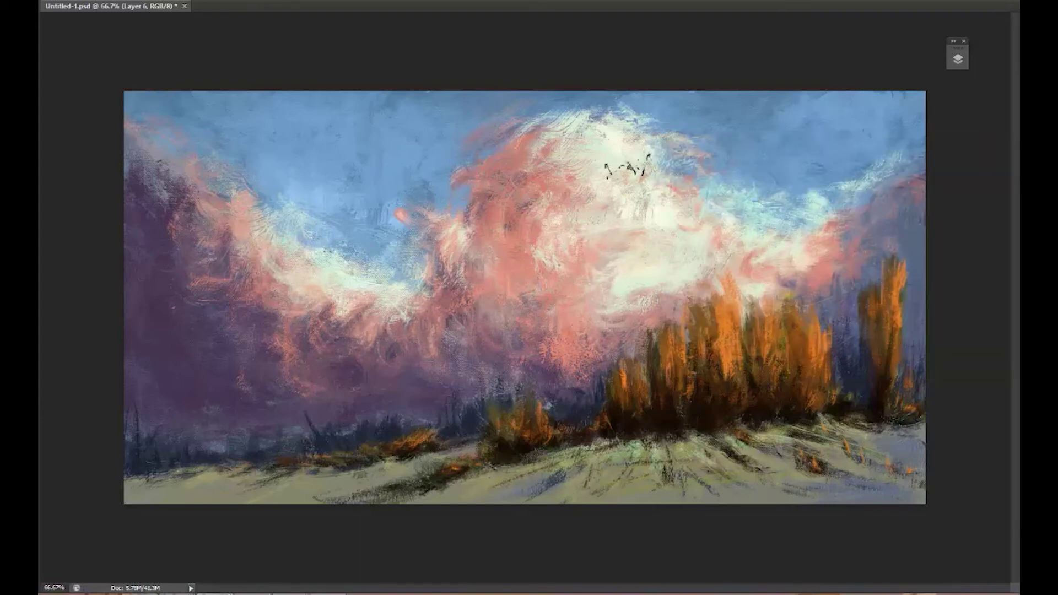
{"action": "left_click_drag", "start_coordinate": [385, 267], "coordinate": [347, 220]}
With a darker colour, cover the white cloud centre and darken the lower-middle and mid-left cloud with purple-pink.
{"action": "left_click", "coordinate": [709, 177]}
{"action": "key", "text": "Return"}
{"action": "left_click", "coordinate": [712, 243]}
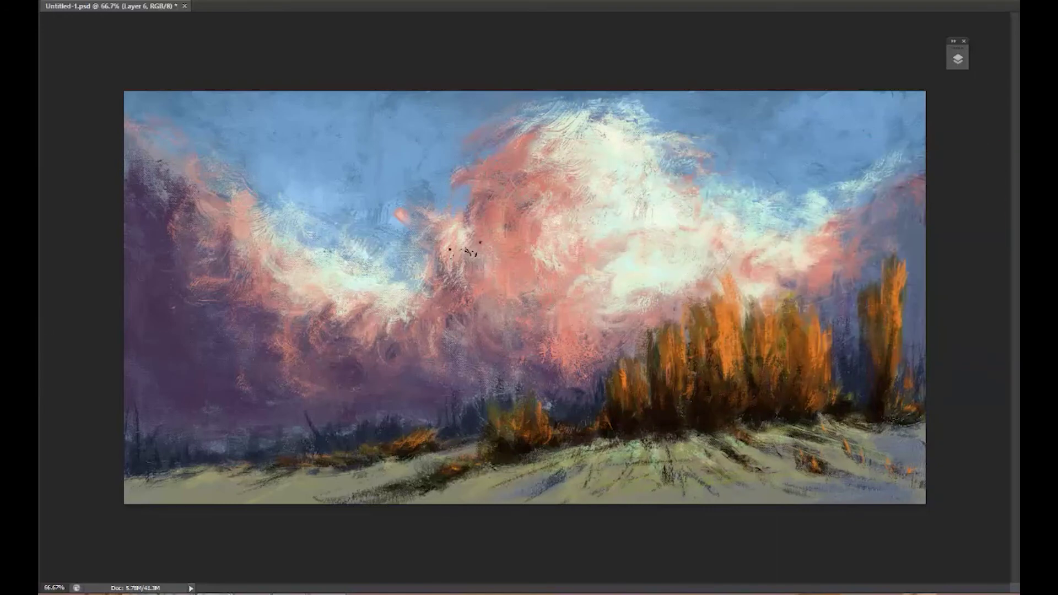
{"action": "left_click_drag", "start_coordinate": [579, 212], "coordinate": [555, 110]}
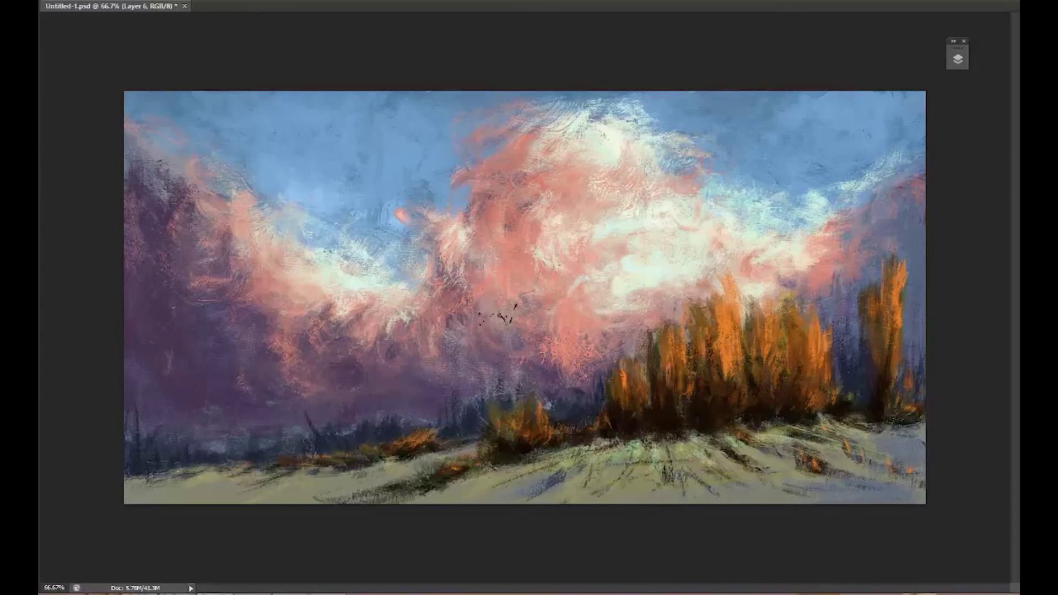
{"action": "left_click_drag", "start_coordinate": [540, 361], "coordinate": [569, 388]}
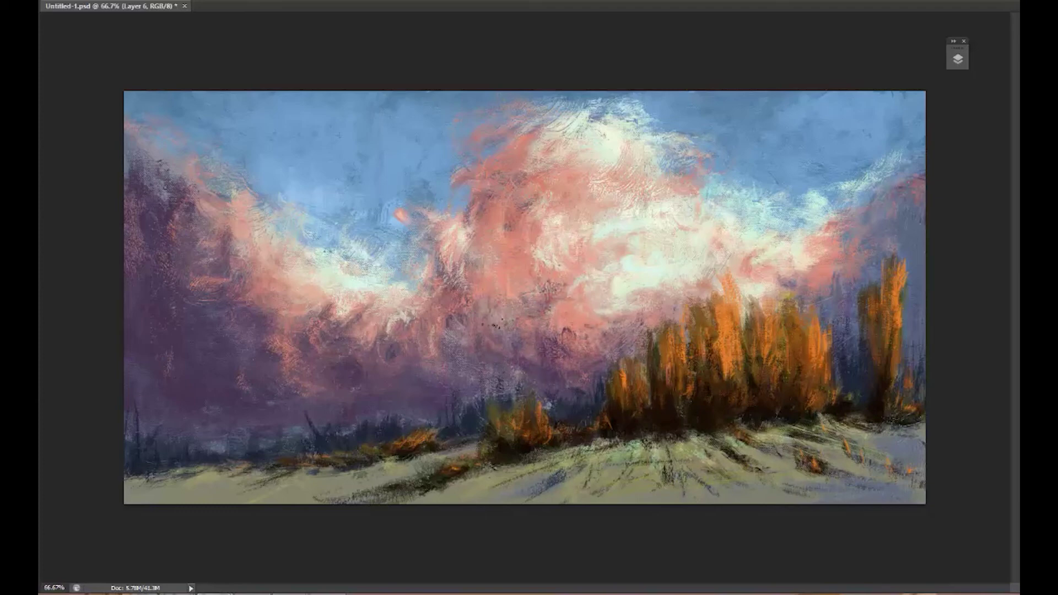
{"action": "left_click_drag", "start_coordinate": [496, 278], "coordinate": [454, 314]}
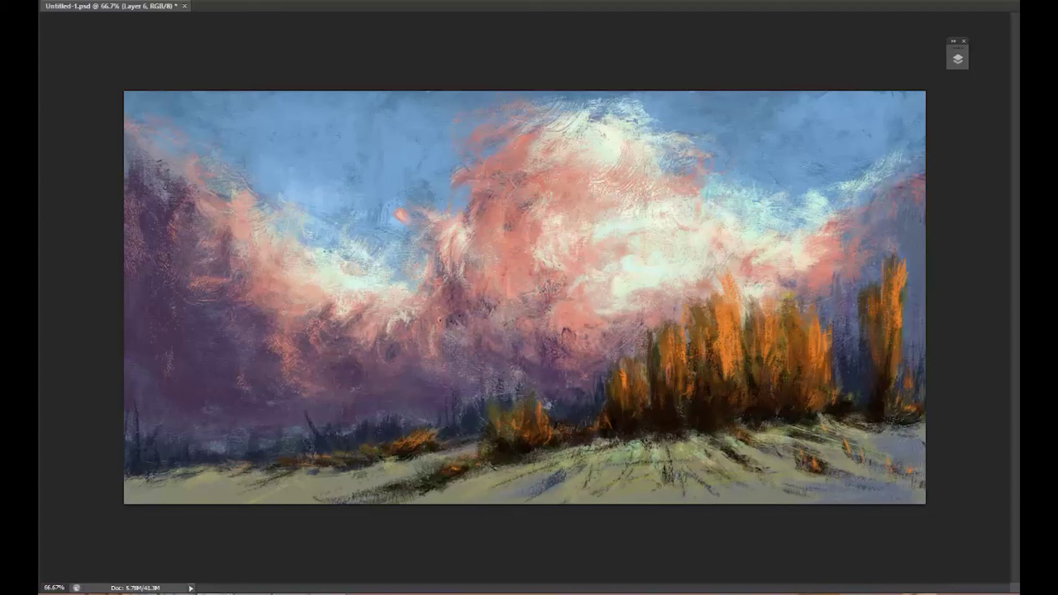
{"action": "mouse_move", "coordinate": [452, 276]}
{"action": "left_mouse_down"}
{"action": "mouse_move", "coordinate": [424, 335]}
{"action": "mouse_move", "coordinate": [479, 348]}
{"action": "mouse_move", "coordinate": [495, 380]}
{"action": "left_mouse_up"}
Extend dark purple leftward and deepen the lower-left cloud near the horizon.
{"action": "left_click_drag", "start_coordinate": [440, 347], "coordinate": [286, 325]}
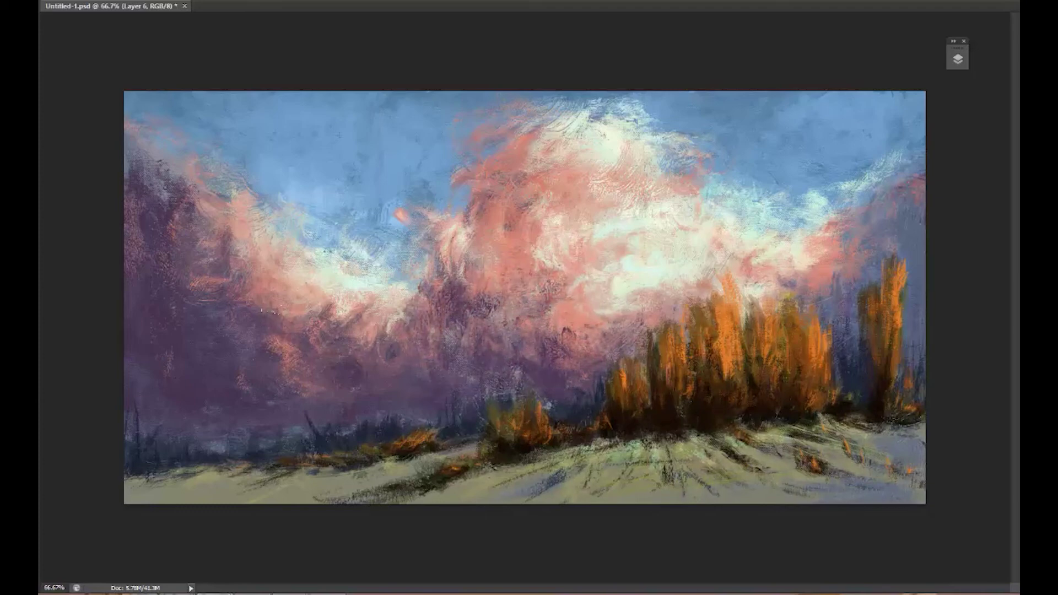
{"action": "left_click_drag", "start_coordinate": [336, 297], "coordinate": [270, 331]}
{"action": "left_click_drag", "start_coordinate": [297, 276], "coordinate": [221, 259]}
{"action": "left_click_drag", "start_coordinate": [253, 340], "coordinate": [174, 375]}
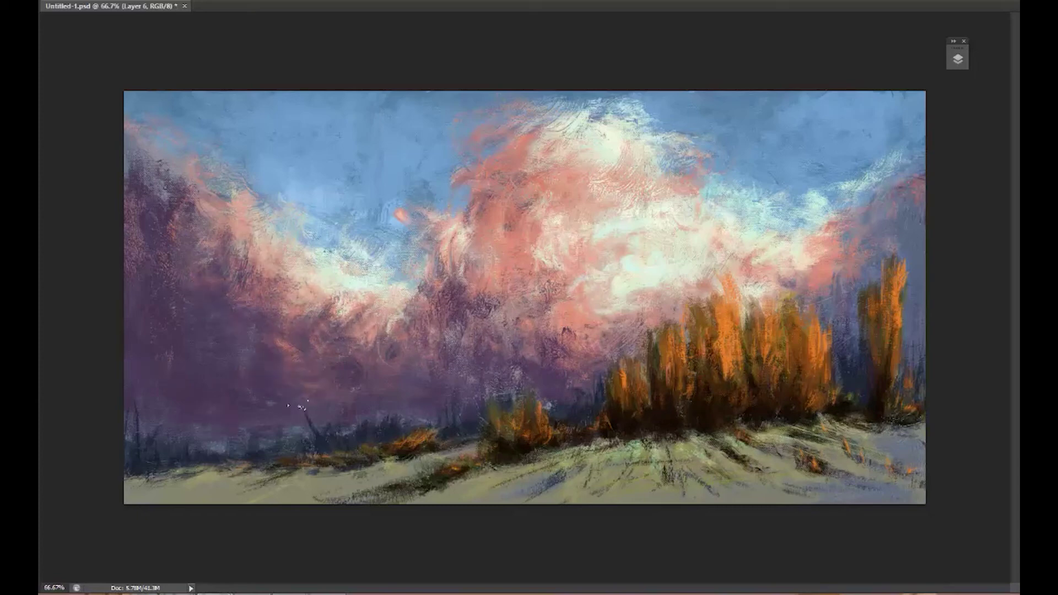
{"action": "left_click_drag", "start_coordinate": [300, 407], "coordinate": [361, 380]}
{"action": "left_click_drag", "start_coordinate": [264, 295], "coordinate": [253, 344]}
Add darker shading to the central pink cloud, its right edge and its upper part.
{"action": "left_click_drag", "start_coordinate": [486, 233], "coordinate": [468, 187]}
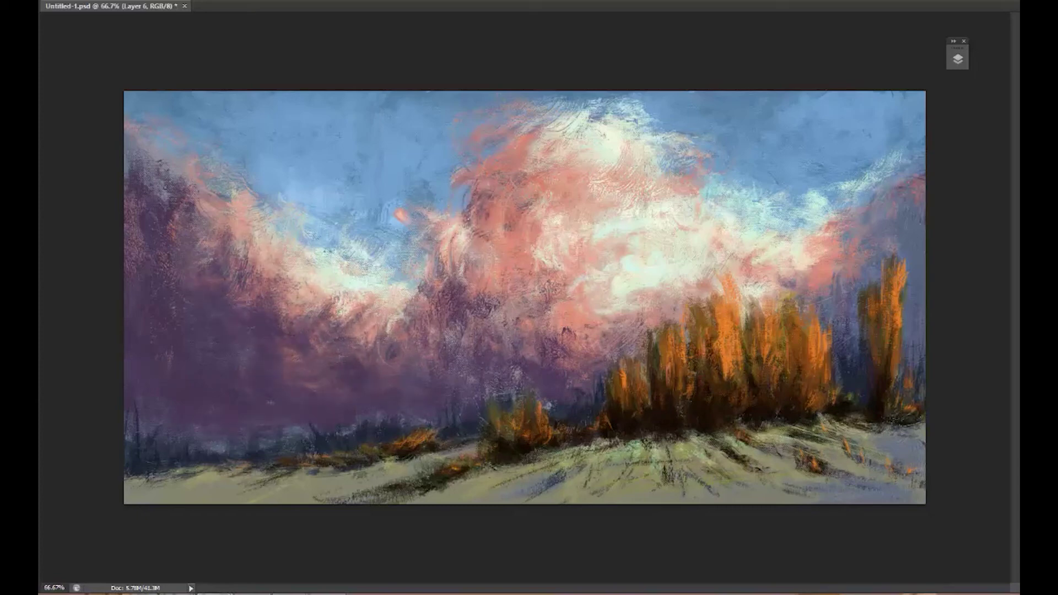
{"action": "left_click_drag", "start_coordinate": [446, 258], "coordinate": [413, 325]}
{"action": "left_click_drag", "start_coordinate": [518, 138], "coordinate": [573, 236]}
{"action": "left_click_drag", "start_coordinate": [545, 193], "coordinate": [593, 198]}
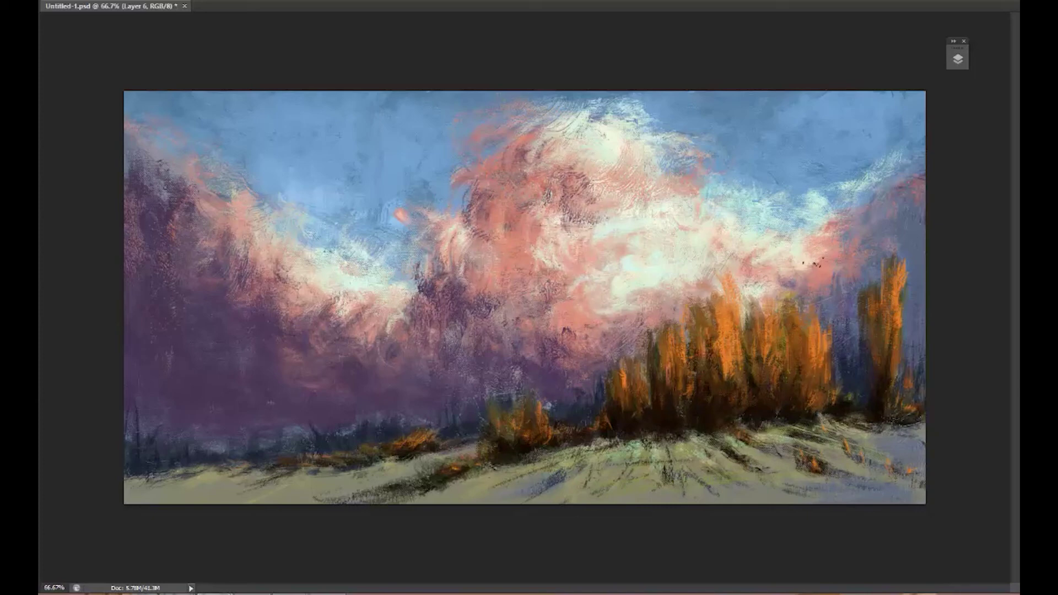
{"action": "left_click_drag", "start_coordinate": [821, 270], "coordinate": [743, 298]}
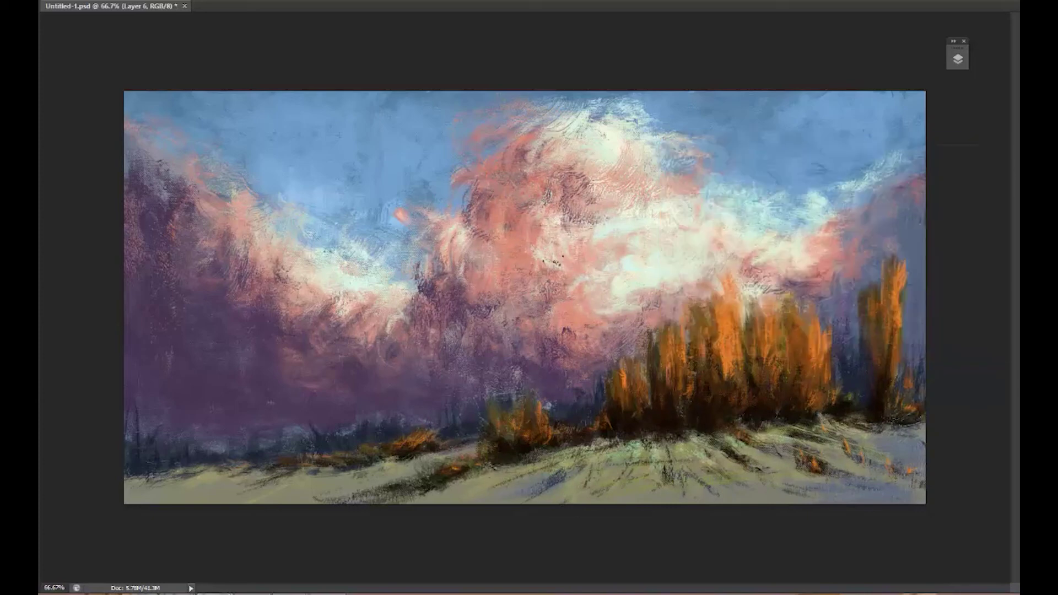
{"action": "left_click_drag", "start_coordinate": [573, 185], "coordinate": [622, 143]}
{"action": "left_click_drag", "start_coordinate": [654, 240], "coordinate": [705, 278]}
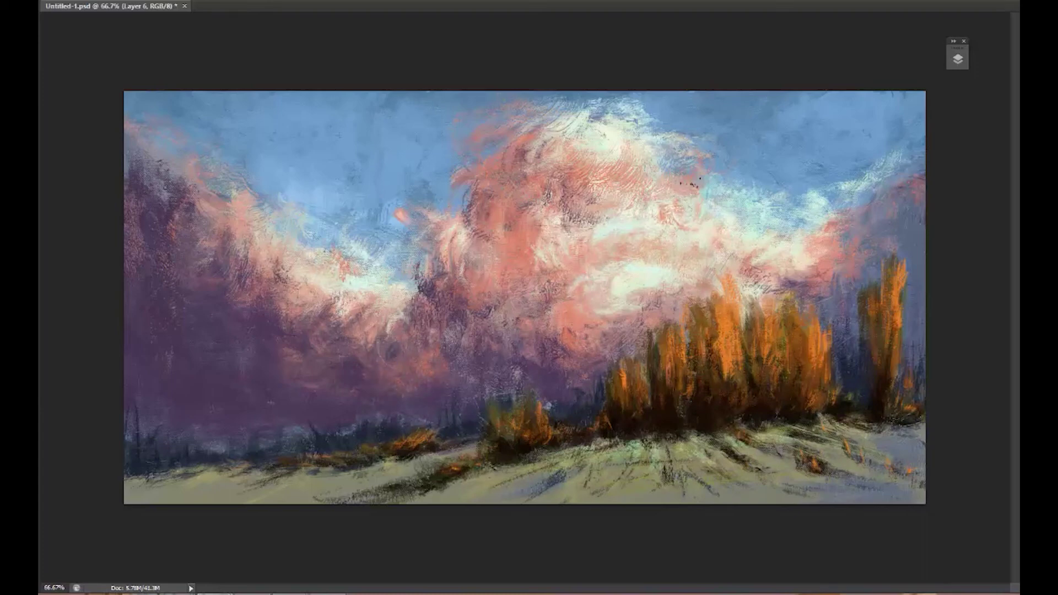
Add faint purple and bluish-white strokes on the left, and pinkish-white swirls in the central cloud core.
{"action": "left_click", "coordinate": [555, 373], "text": "alt"}
{"action": "mouse_move", "coordinate": [509, 220]}
{"action": "left_mouse_down"}
{"action": "mouse_move", "coordinate": [448, 270]}
{"action": "mouse_move", "coordinate": [368, 361]}
{"action": "left_mouse_up"}
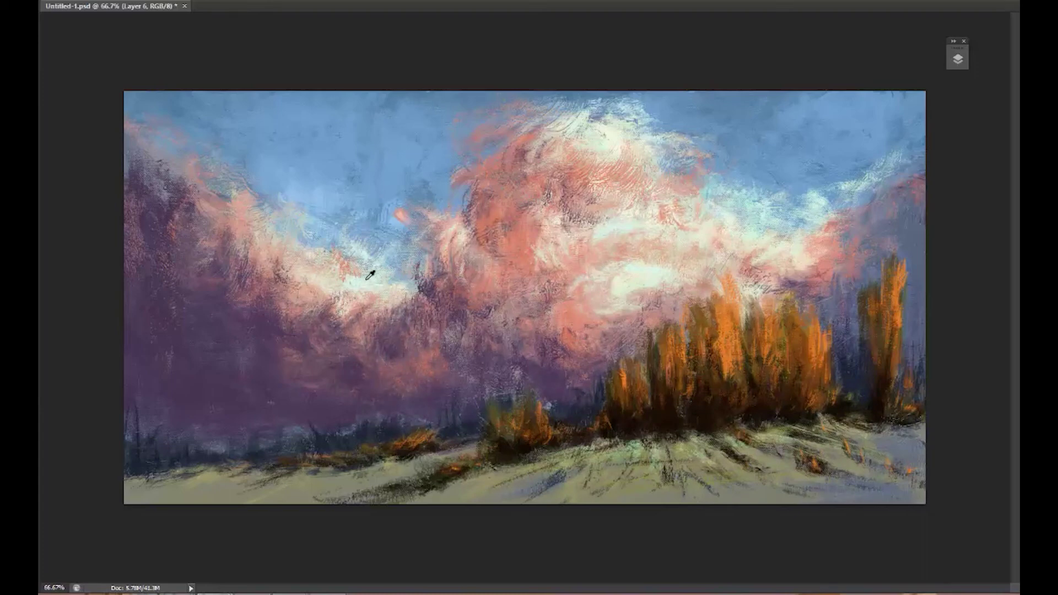
{"action": "left_click_drag", "start_coordinate": [276, 248], "coordinate": [254, 193]}
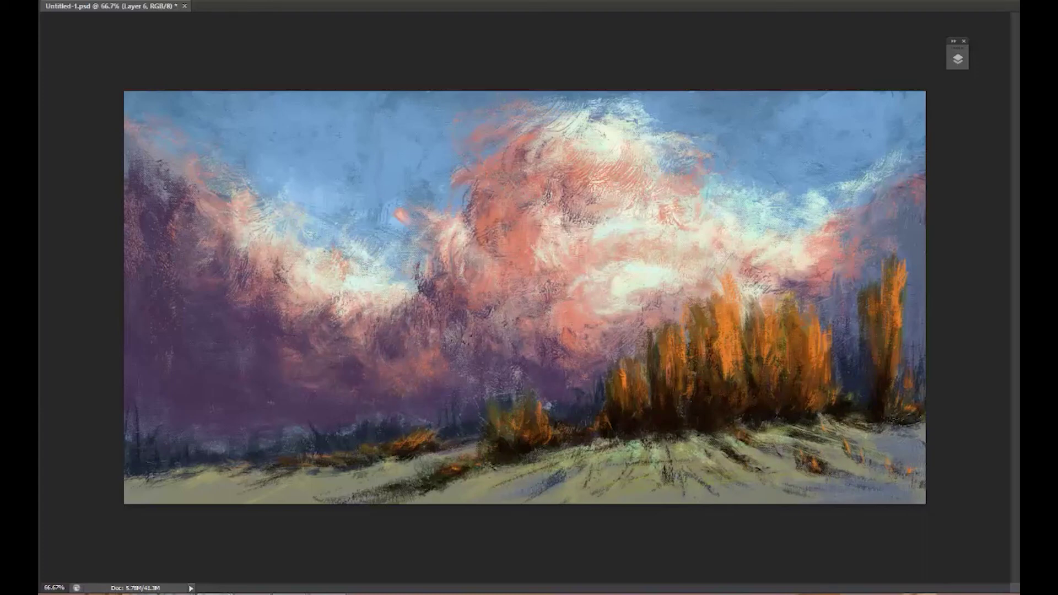
{"action": "left_click_drag", "start_coordinate": [617, 315], "coordinate": [570, 330]}
{"action": "mouse_move", "coordinate": [600, 223]}
{"action": "left_mouse_down"}
{"action": "mouse_move", "coordinate": [655, 283]}
{"action": "mouse_move", "coordinate": [601, 157]}
{"action": "mouse_move", "coordinate": [599, 215]}
{"action": "mouse_move", "coordinate": [634, 182]}
{"action": "left_mouse_up"}
{"action": "left_click_drag", "start_coordinate": [625, 286], "coordinate": [663, 313]}
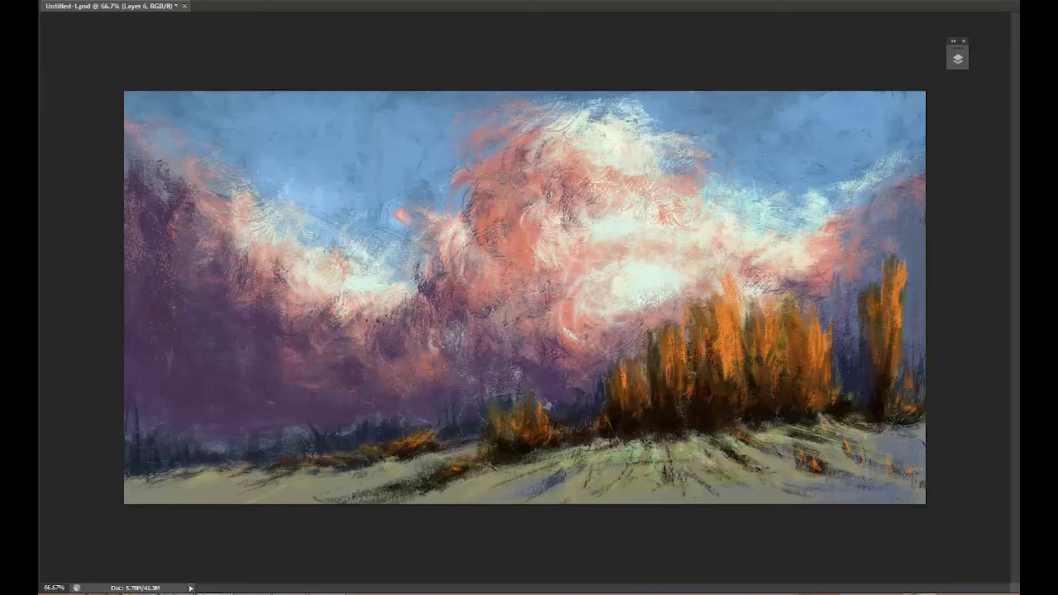
{"action": "left_click", "coordinate": [491, 237]}
{"action": "key", "text": "Return"}
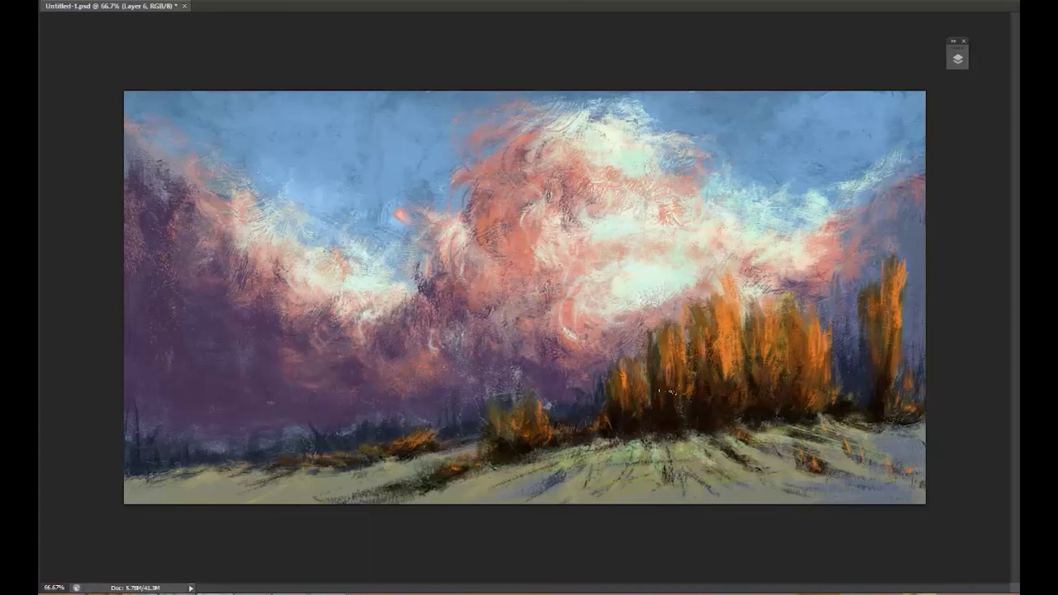
{"action": "left_click", "coordinate": [899, 210], "text": "alt"}
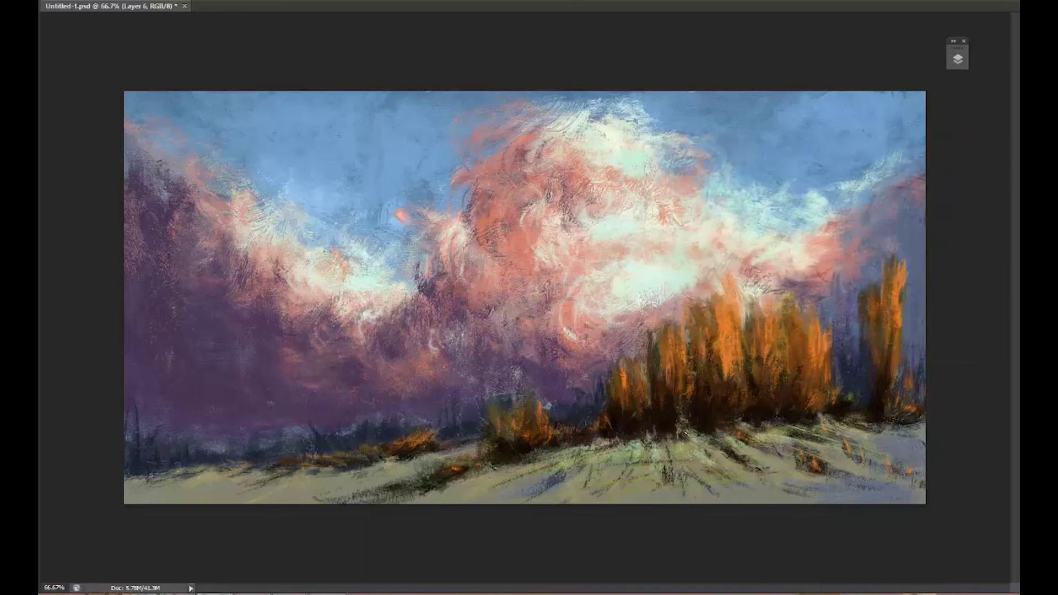
Add sunlit light dabs across the right, middle and left of the snowy ground.
{"action": "left_click_drag", "start_coordinate": [789, 475], "coordinate": [909, 456]}
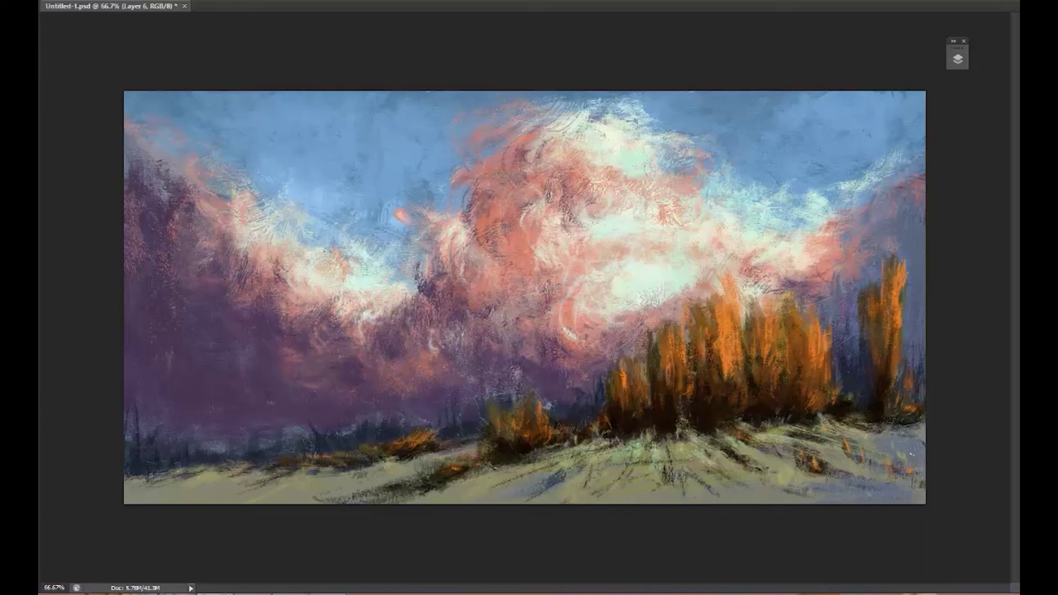
{"action": "left_click_drag", "start_coordinate": [558, 473], "coordinate": [441, 488]}
{"action": "left_click_drag", "start_coordinate": [333, 466], "coordinate": [275, 472]}
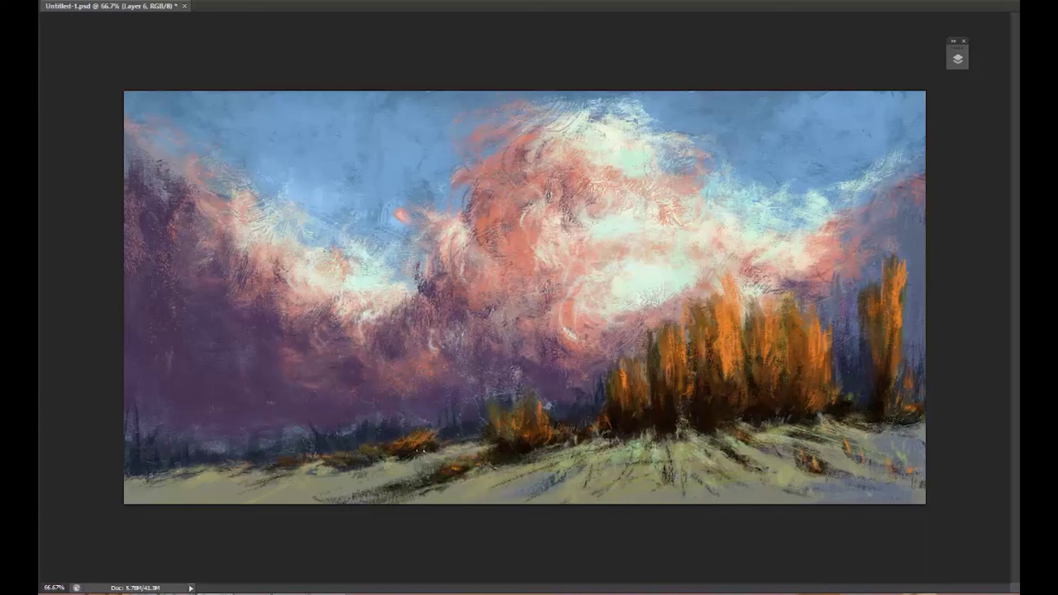
{"action": "left_click_drag", "start_coordinate": [341, 479], "coordinate": [441, 465]}
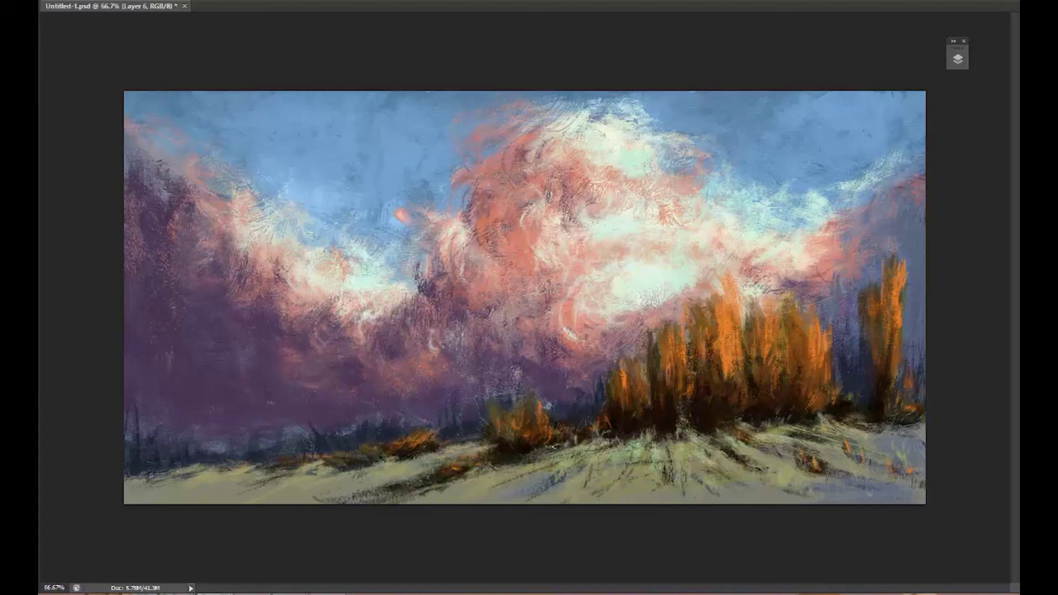
{"action": "mouse_move", "coordinate": [733, 465]}
{"action": "left_mouse_down"}
{"action": "mouse_move", "coordinate": [787, 441]}
{"action": "mouse_move", "coordinate": [837, 460]}
{"action": "mouse_move", "coordinate": [752, 432]}
{"action": "left_mouse_up"}
Brighten the field below the orange trees and mid-field, then add dark accents inside the trees.
{"action": "left_click_drag", "start_coordinate": [713, 444], "coordinate": [668, 457]}
{"action": "left_click_drag", "start_coordinate": [687, 466], "coordinate": [686, 482]}
{"action": "left_click_drag", "start_coordinate": [782, 468], "coordinate": [777, 484]}
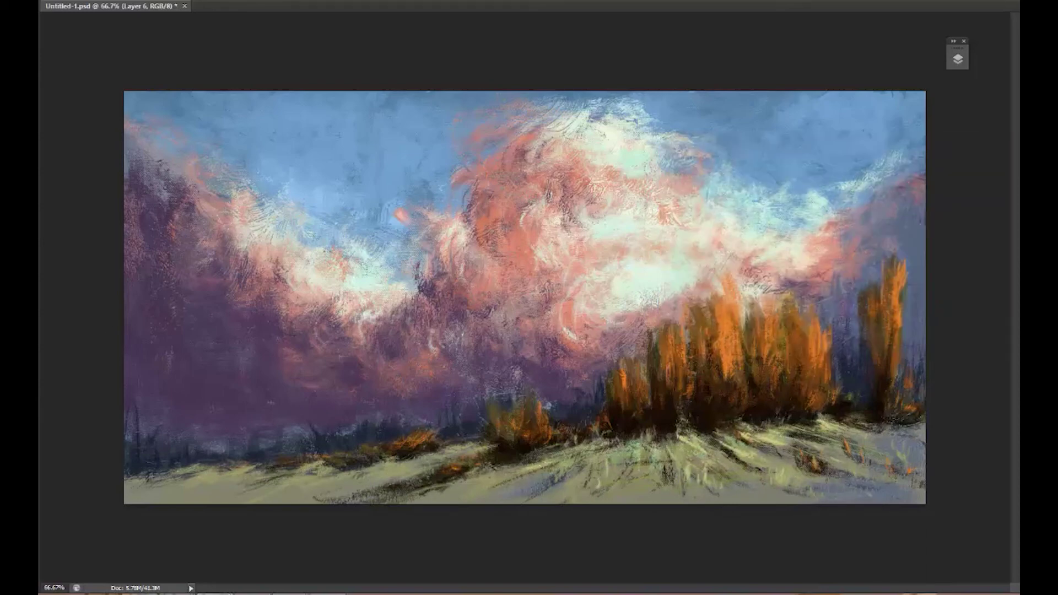
{"action": "left_click_drag", "start_coordinate": [523, 468], "coordinate": [579, 450]}
{"action": "left_click_drag", "start_coordinate": [550, 455], "coordinate": [592, 439]}
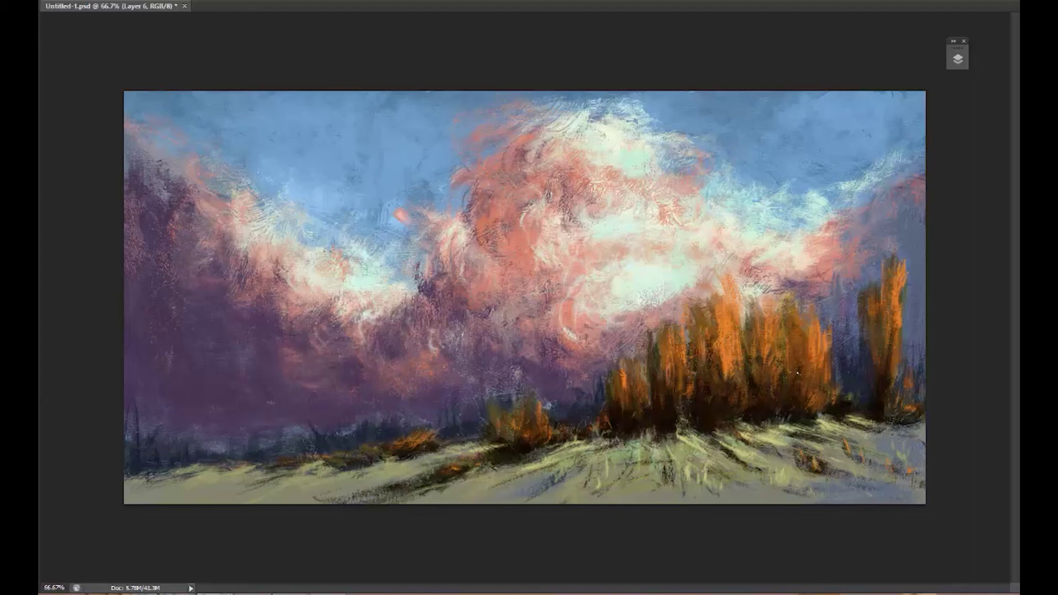
{"action": "left_click_drag", "start_coordinate": [807, 325], "coordinate": [803, 366]}
{"action": "left_click_drag", "start_coordinate": [732, 334], "coordinate": [725, 380]}
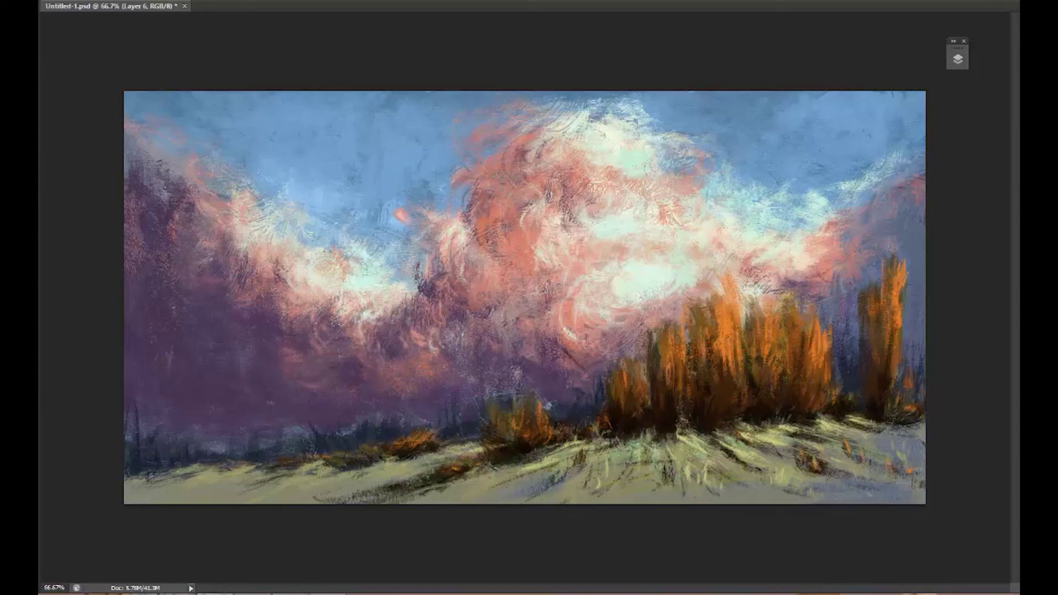
With a new pale colour, brush wispy streaks across the upper sky at left and right.
{"action": "left_click", "coordinate": [956, 167]}
{"action": "left_click_drag", "start_coordinate": [821, 133], "coordinate": [443, 270]}
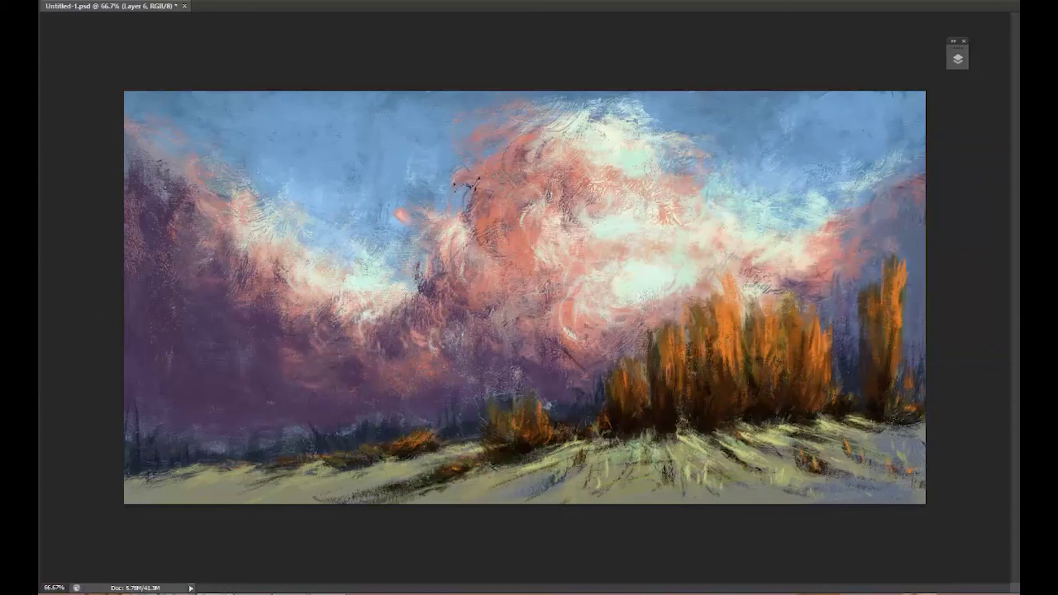
{"action": "left_click_drag", "start_coordinate": [892, 160], "coordinate": [743, 115]}
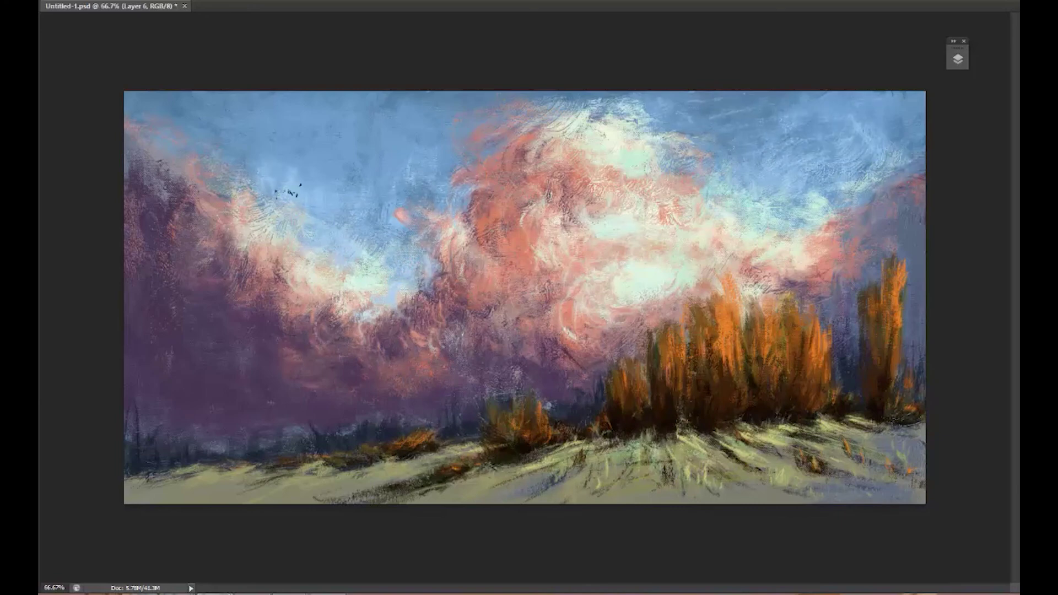
{"action": "left_click_drag", "start_coordinate": [242, 199], "coordinate": [137, 99]}
{"action": "left_click_drag", "start_coordinate": [756, 340], "coordinate": [732, 329]}
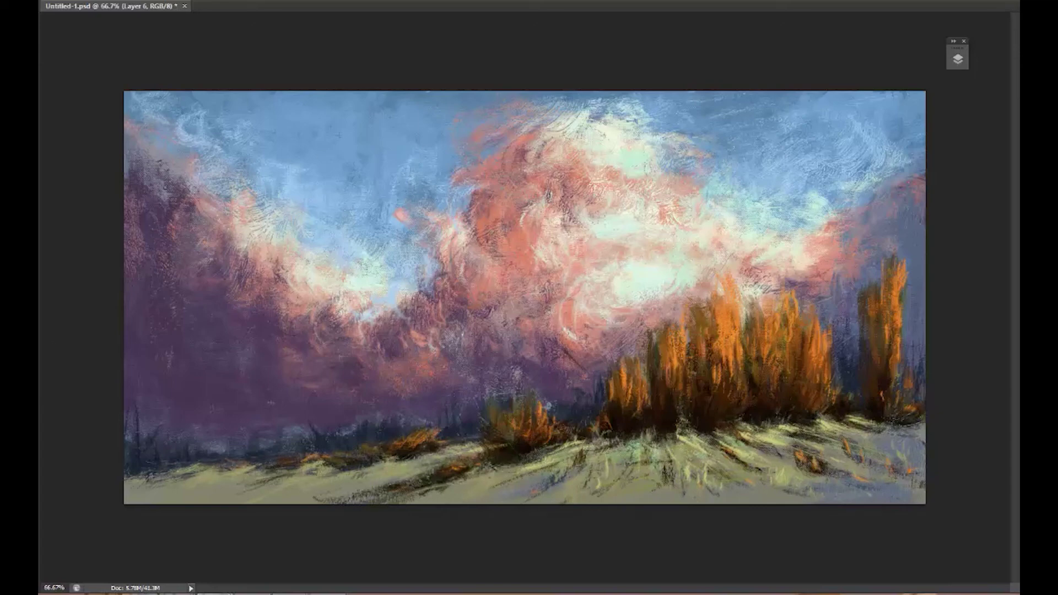
Paint light-blue swirls into the upper-left and upper-right sky.
{"action": "key", "text": "Return"}
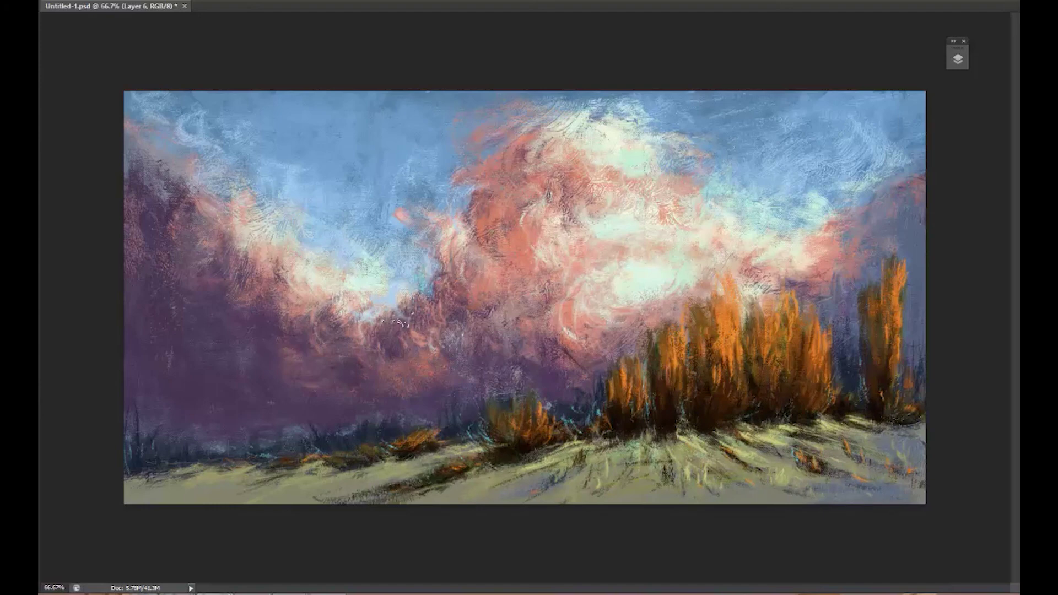
{"action": "left_click_drag", "start_coordinate": [358, 149], "coordinate": [490, 132]}
{"action": "left_click_drag", "start_coordinate": [768, 163], "coordinate": [719, 155]}
{"action": "left_click_drag", "start_coordinate": [710, 110], "coordinate": [749, 151]}
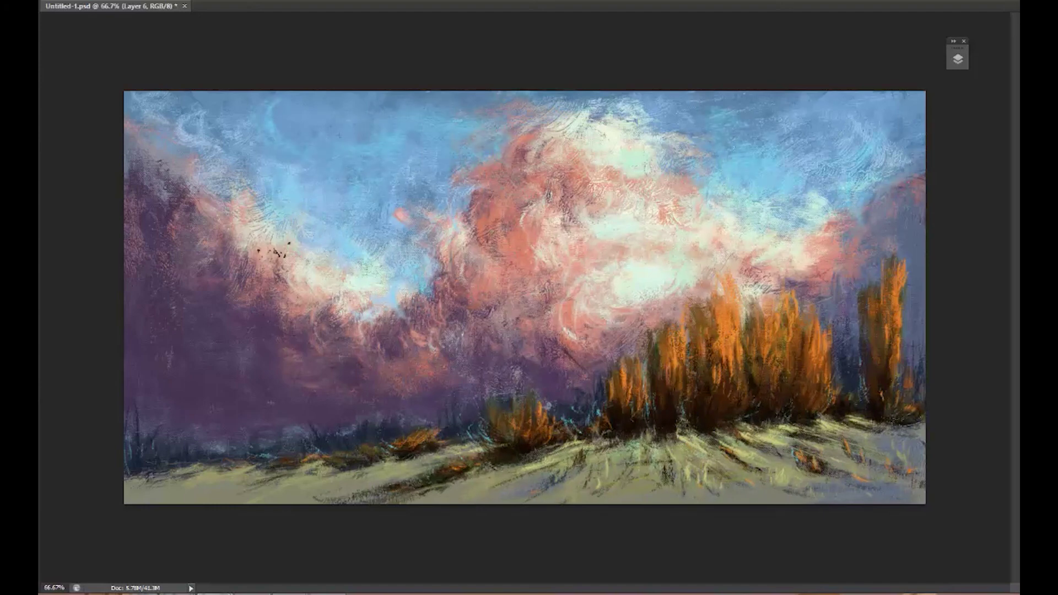
Add pale grass strokes to the foreground field, then make Layer 7 active.
{"action": "key", "text": "Return"}
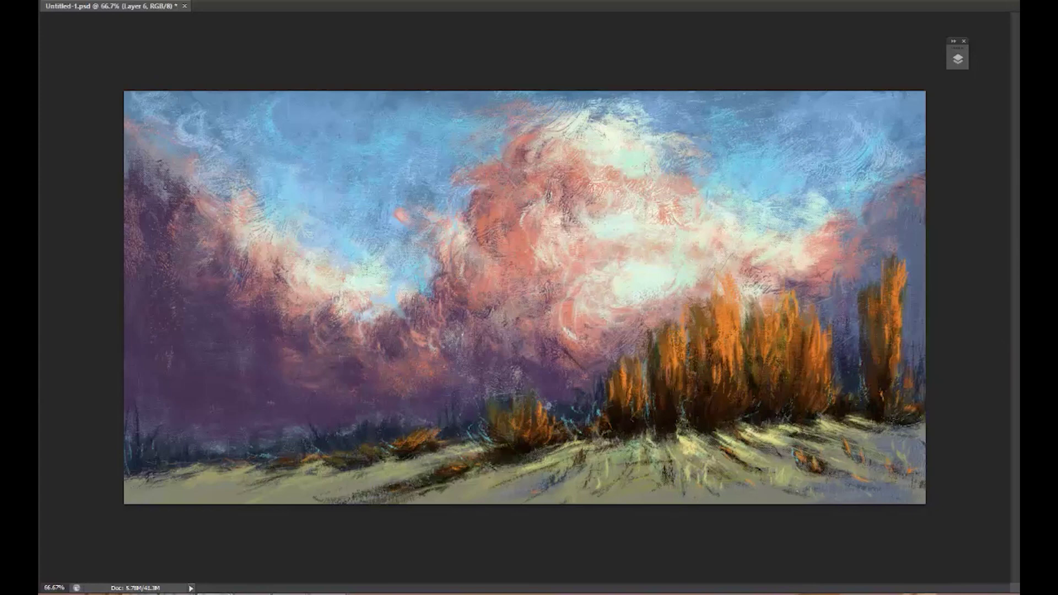
{"action": "left_click_drag", "start_coordinate": [527, 463], "coordinate": [554, 447]}
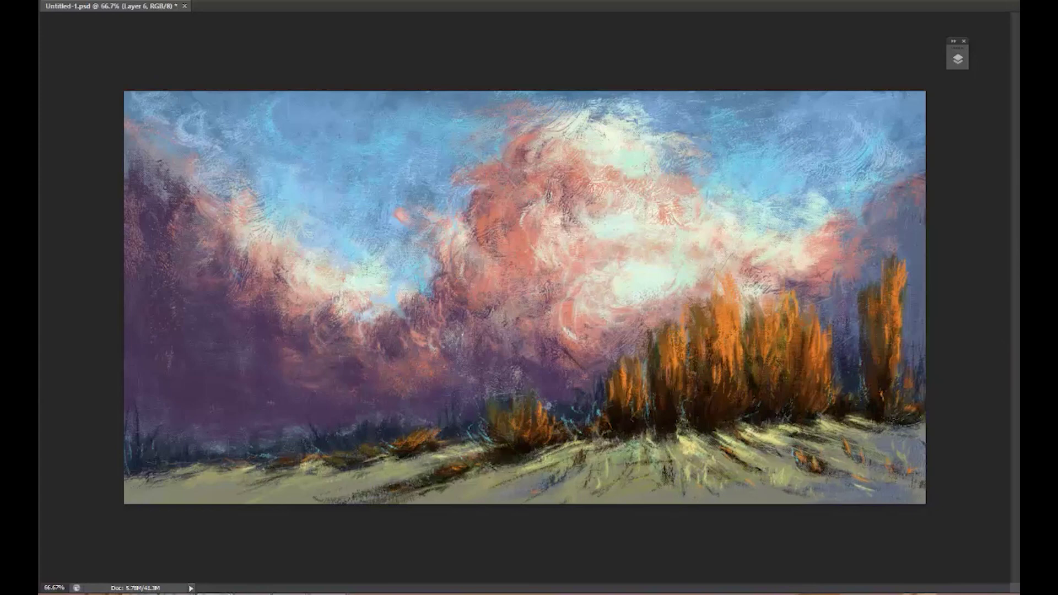
{"action": "left_click_drag", "start_coordinate": [551, 491], "coordinate": [600, 460]}
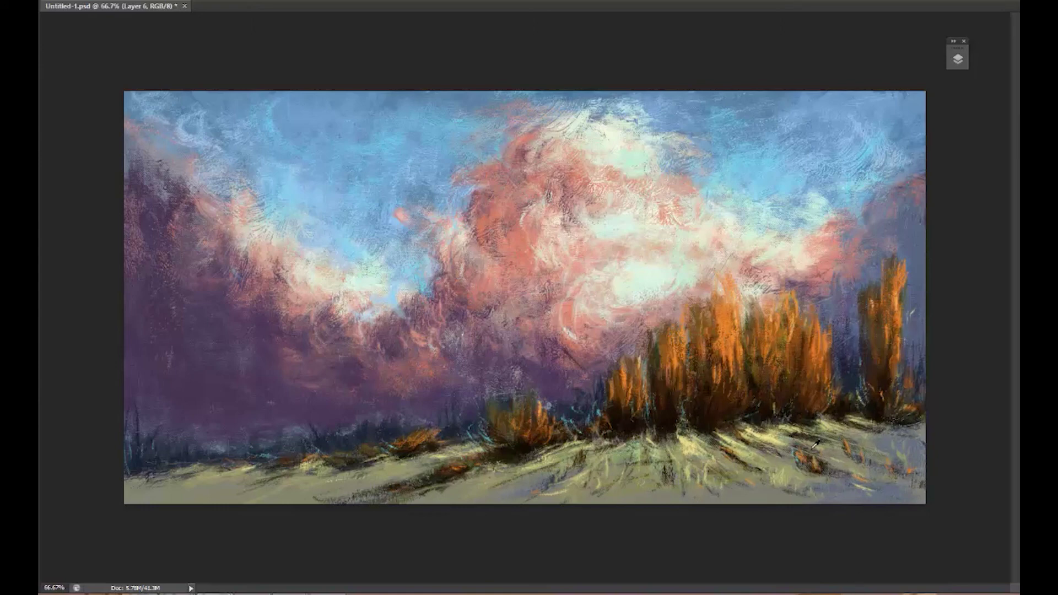
{"action": "left_click", "coordinate": [958, 59]}
Check the brush settings and move between Layer 7 and Layer 6.
{"action": "left_click", "coordinate": [882, 131]}
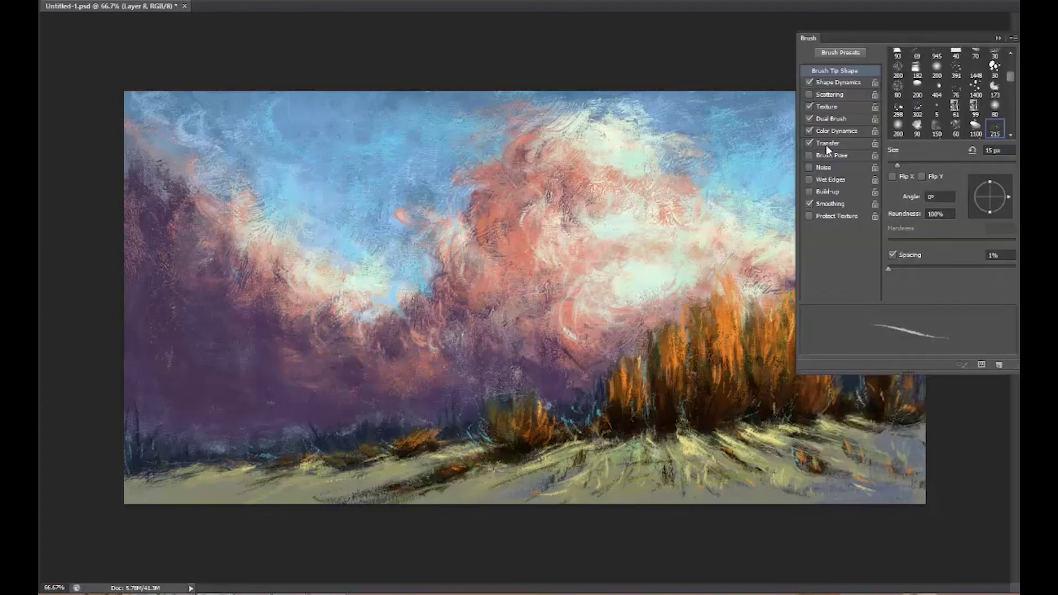
{"action": "key", "text": "F5"}
{"action": "key", "text": "F5"}
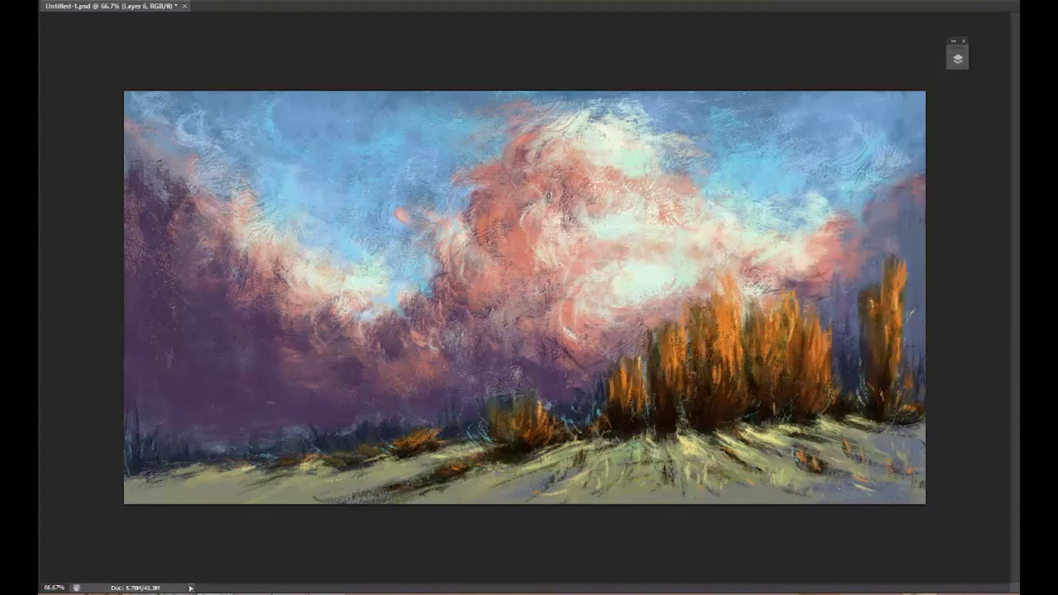
{"action": "key", "text": "F5"}
{"action": "key", "text": "F5"}
{"action": "key", "text": "F7"}
{"action": "key", "text": "alt+bracketright"}
{"action": "key", "text": "F7"}
{"action": "key", "text": "F7"}
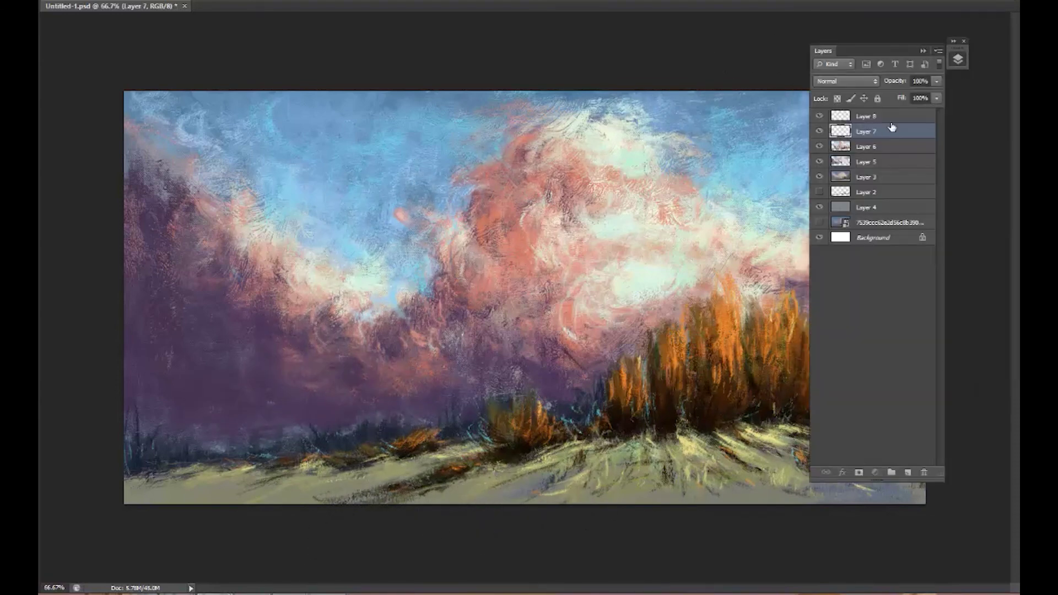
{"action": "key", "text": "F7"}
Create new empty Layer 8 and sign the painting on the lower-right ground.
{"action": "key", "text": "F7"}
{"action": "key", "text": "alt+bracketleft"}
{"action": "key", "text": "F7"}
{"action": "key", "text": "F7"}
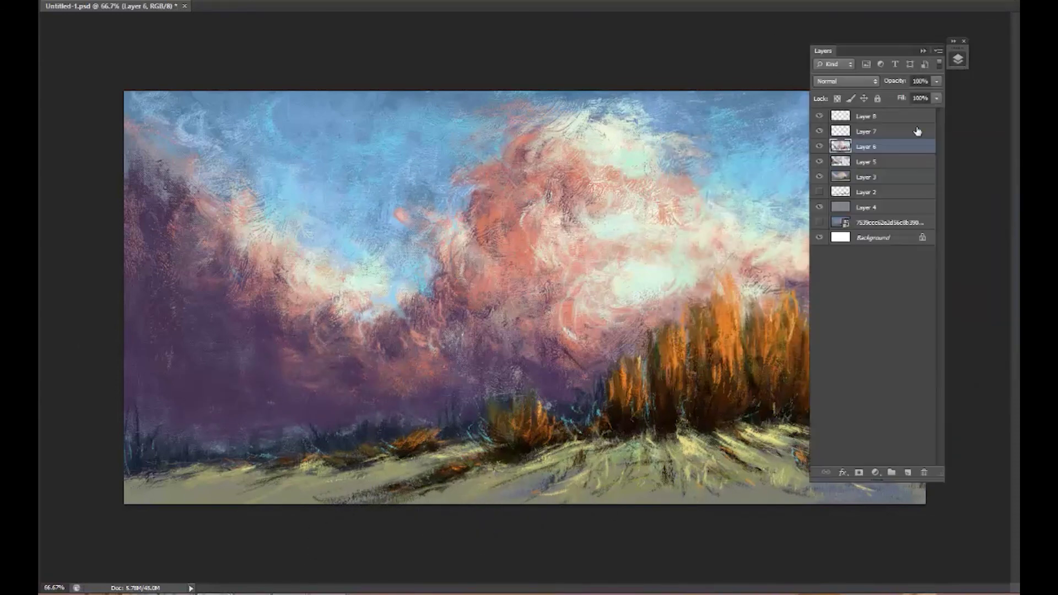
{"action": "key", "text": "alt+bracketright"}
{"action": "key", "text": "ctrl+shift+alt+n"}
{"action": "key", "text": "F7"}
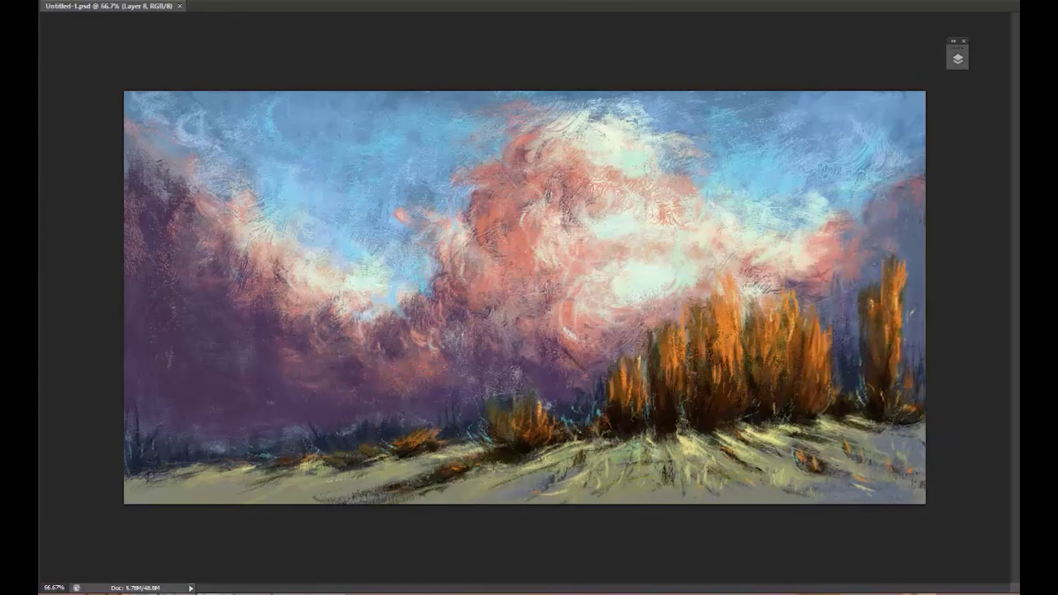
{"action": "mouse_move", "coordinate": [833, 491]}
{"action": "left_mouse_down"}
{"action": "mouse_move", "coordinate": [906, 459]}
{"action": "mouse_move", "coordinate": [914, 478]}
{"action": "left_mouse_up"}
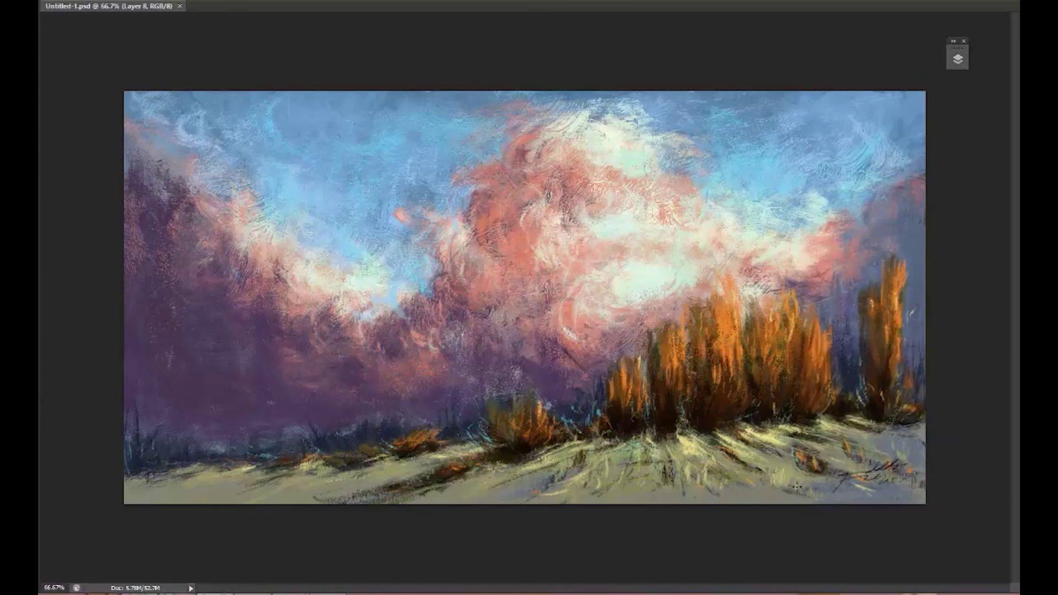